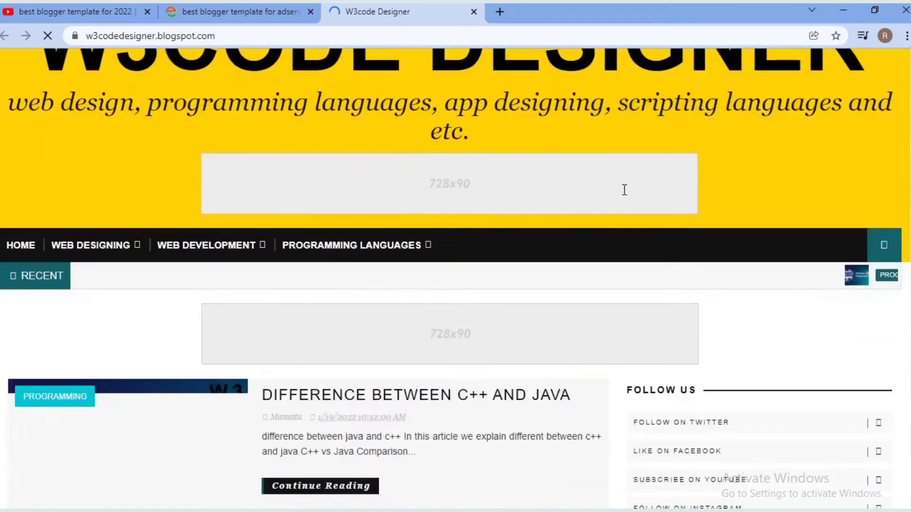
# - Scroll down through the W3code Designer demo blog, then close its tab
pyautogui.scroll(7, 623, 189)
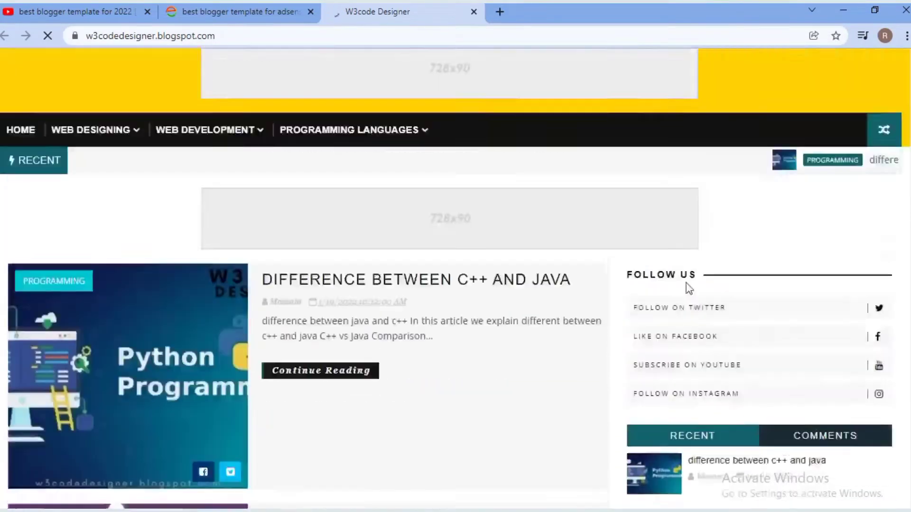
pyautogui.scroll(-7, 576, 331)
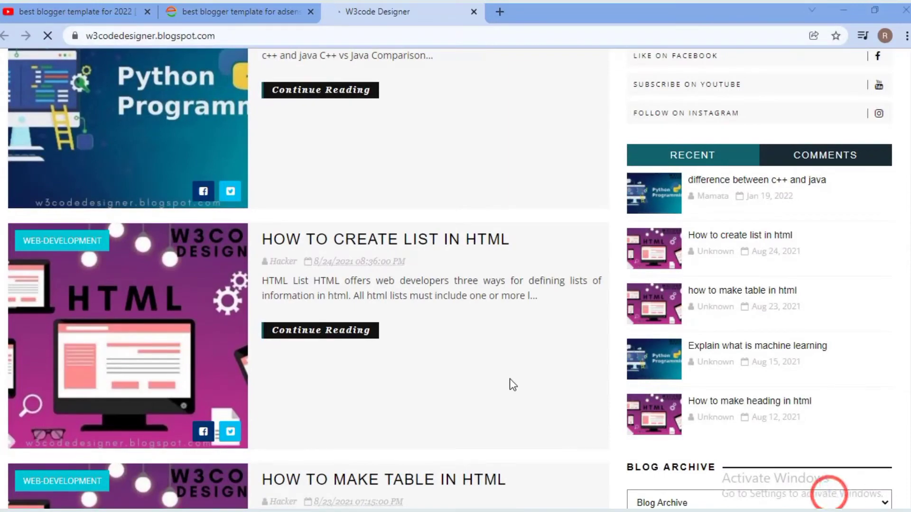
pyautogui.scroll(-20, 509, 379)
pyautogui.scroll(-19, 512, 383)
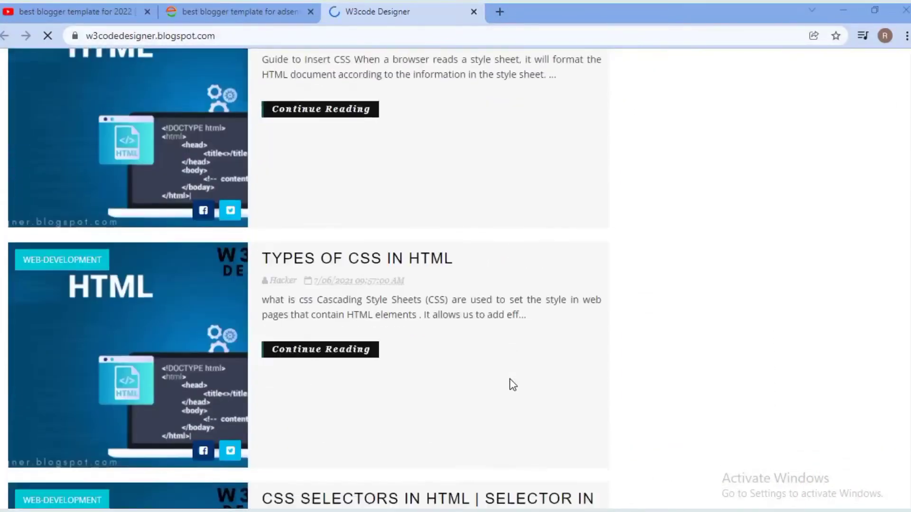
pyautogui.scroll(-11, 511, 383)
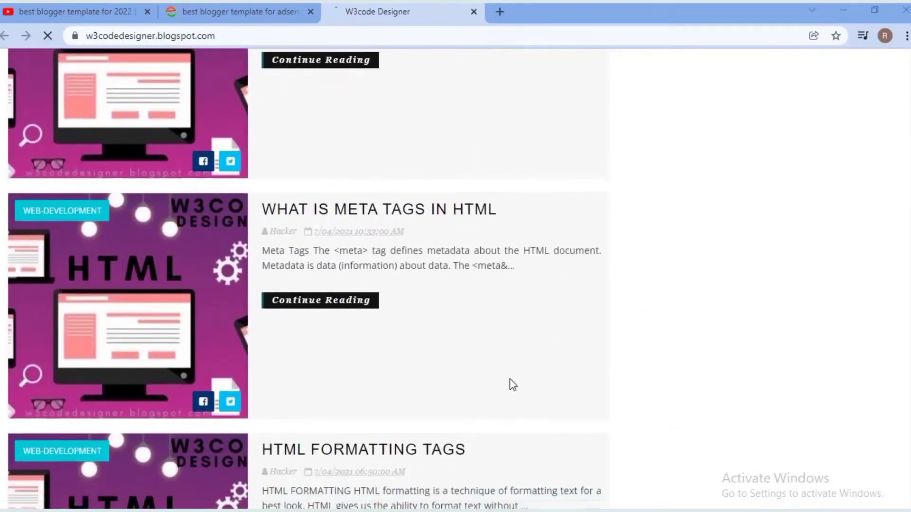
pyautogui.scroll(-8, 512, 382)
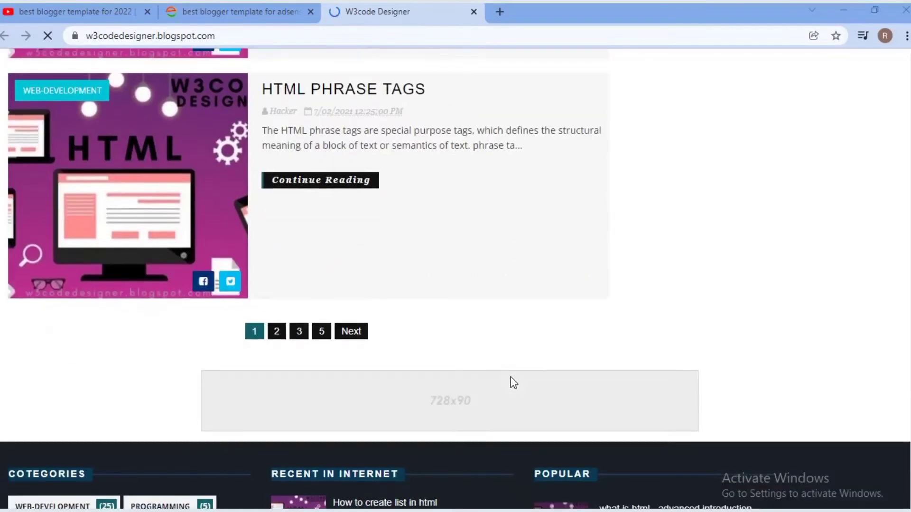
pyautogui.click(473, 12)
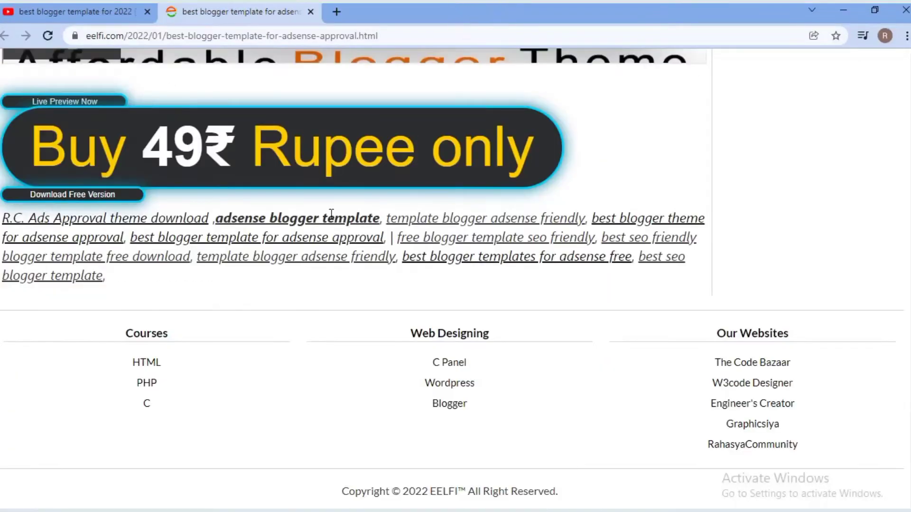
# - Open the Buy 49₹ purchase form and start entering the buyer's full name
pyautogui.scroll(1, 329, 171)
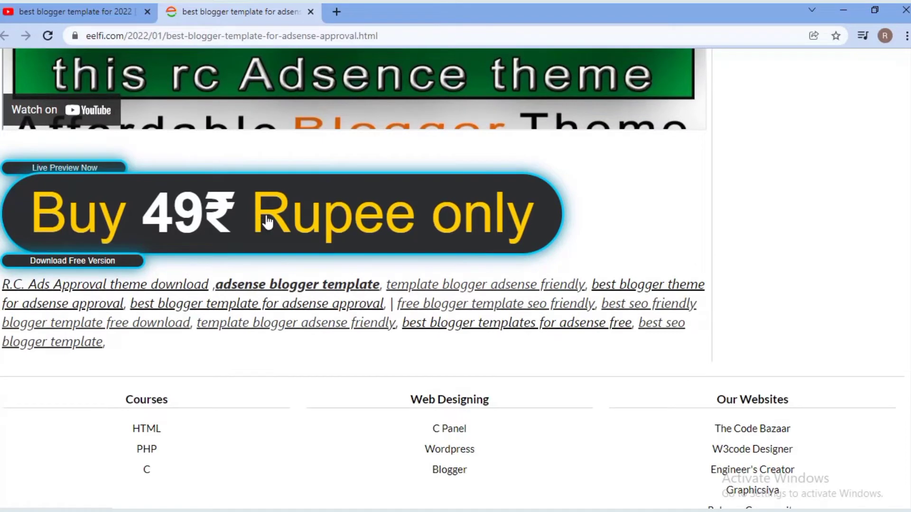
pyautogui.click(214, 200)
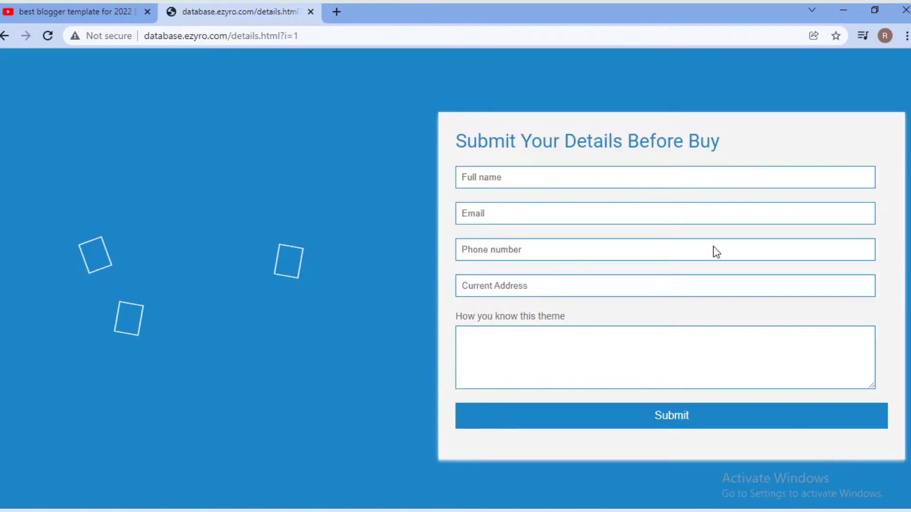
pyautogui.click(645, 171)
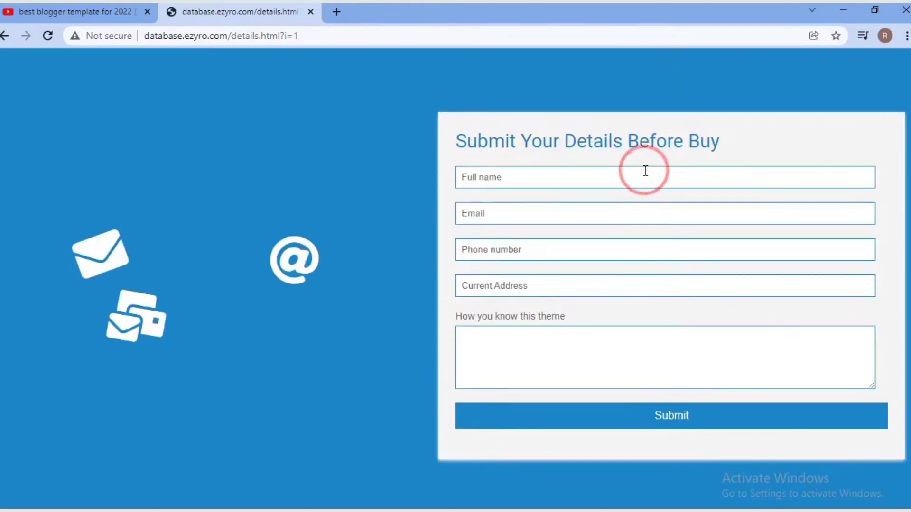
pyautogui.write('Website Developers')
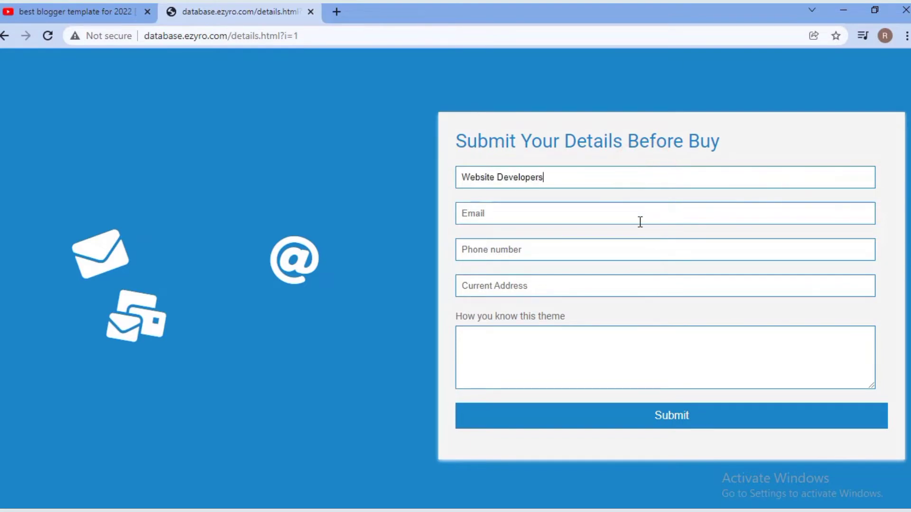
# - Fill in the buyer's e-mail, phone number and address, then submit the form
pyautogui.click(640, 223)
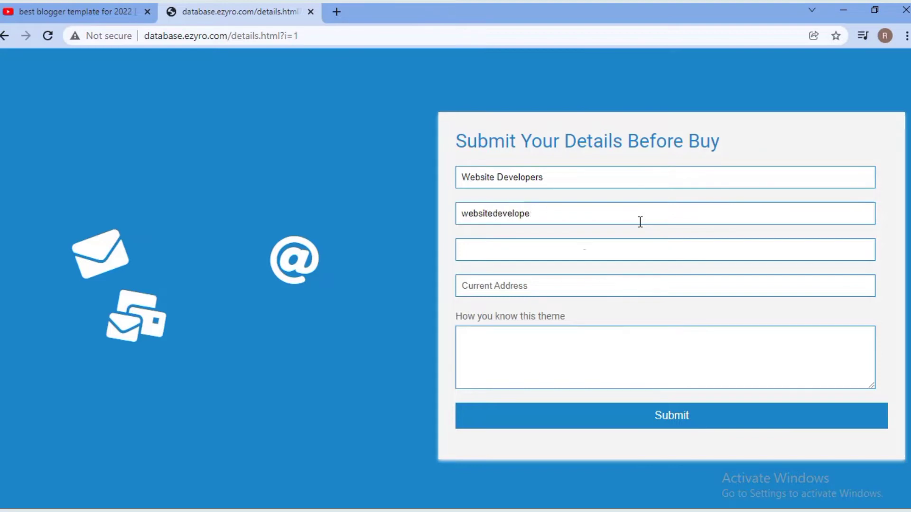
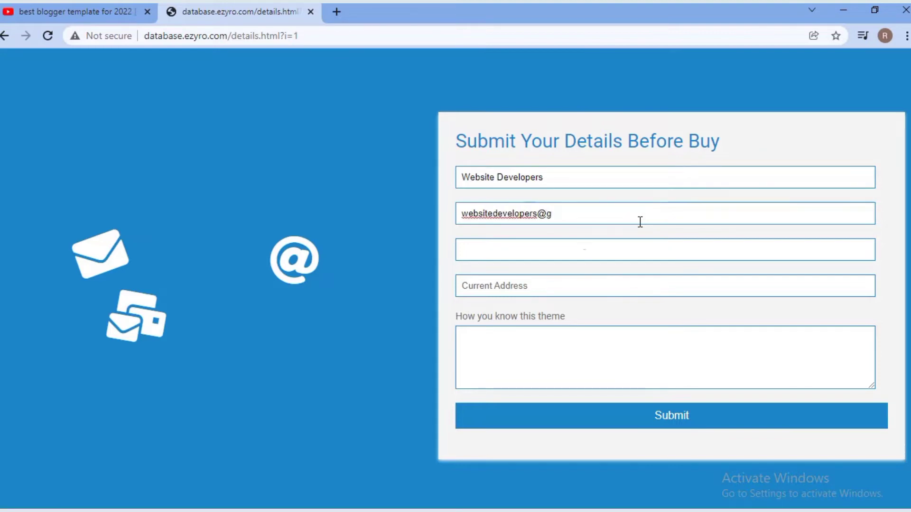
pyautogui.press('Tab')
pyautogui.click(618, 282)
pyautogui.write('In')
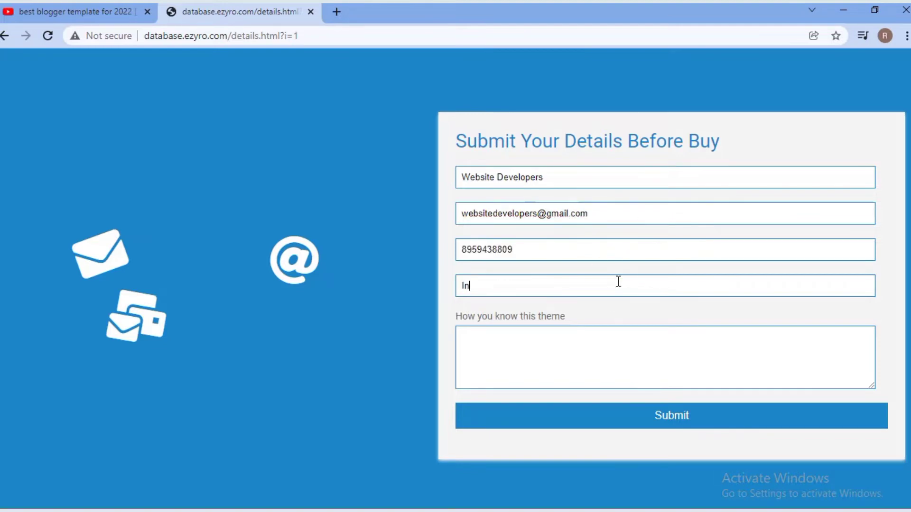
pyautogui.write('rom Youtube Video')
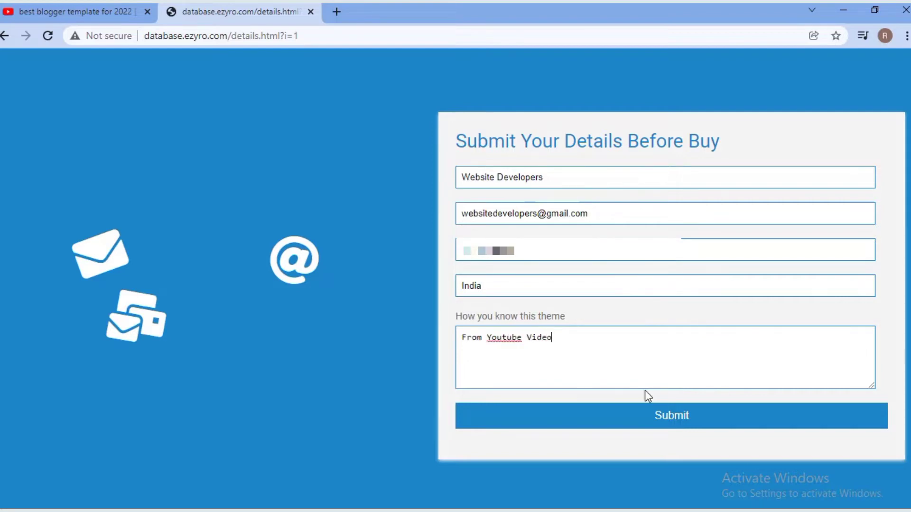
pyautogui.click(646, 407)
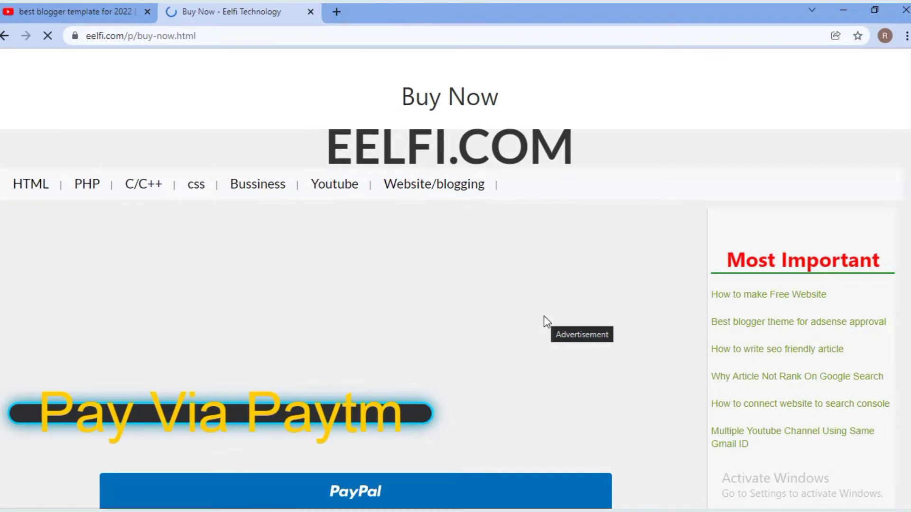
# - Choose Pay Via Paytm and inspect the payee name in the payment warning
pyautogui.scroll(-4, 544, 319)
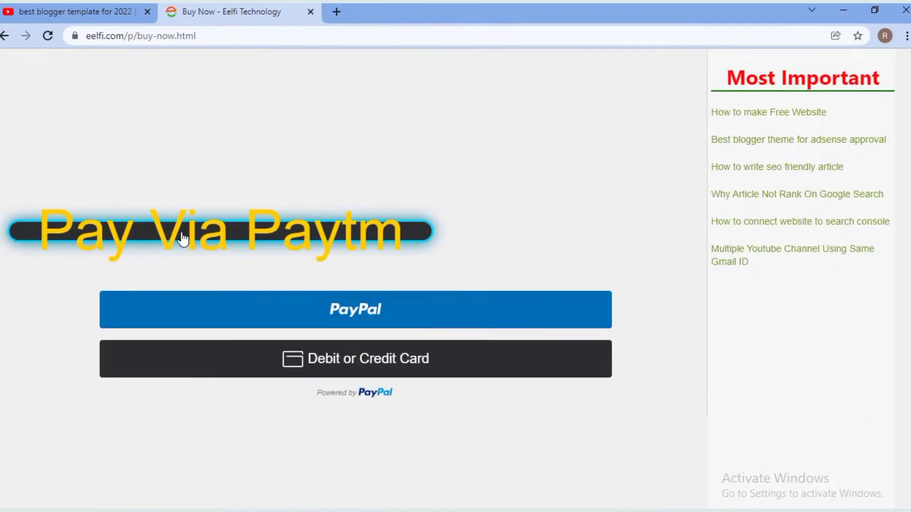
pyautogui.scroll(-5, 429, 259)
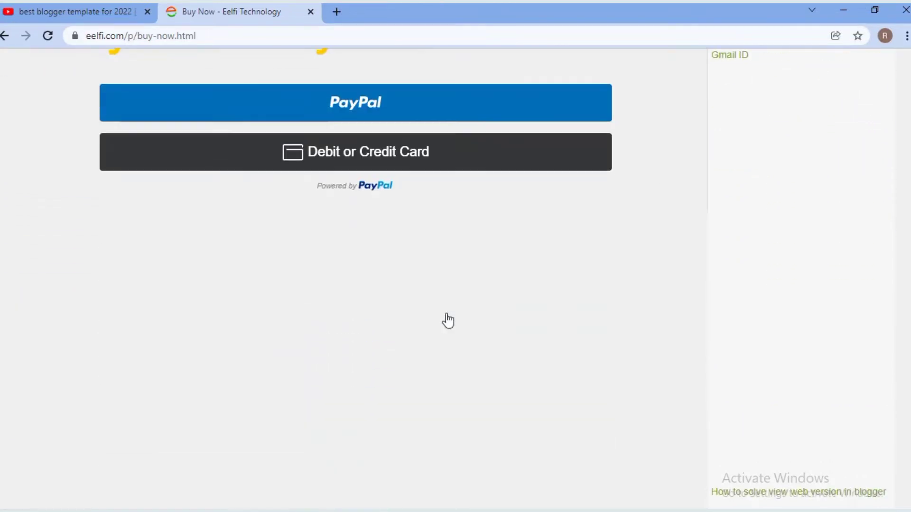
pyautogui.scroll(6, 447, 319)
pyautogui.click(297, 300)
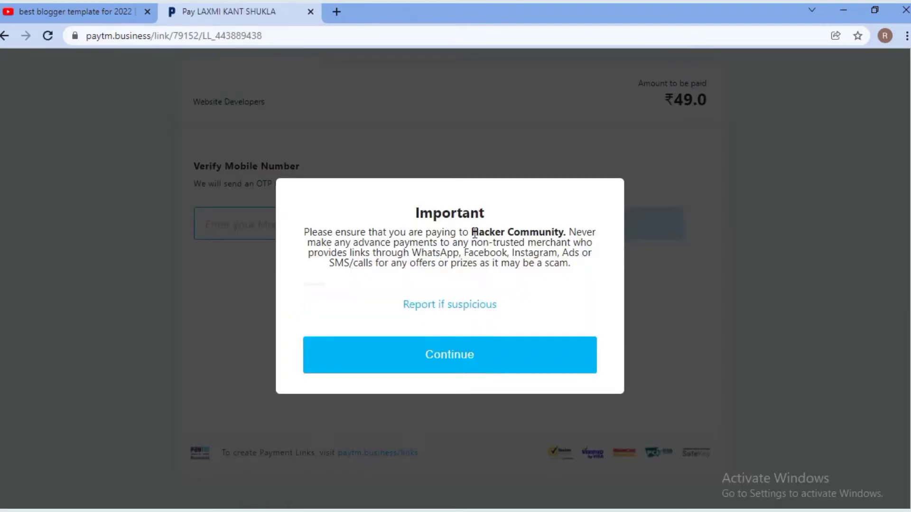
pyautogui.moveTo(474, 232); pyautogui.dragTo(566, 233)
pyautogui.click(563, 232)
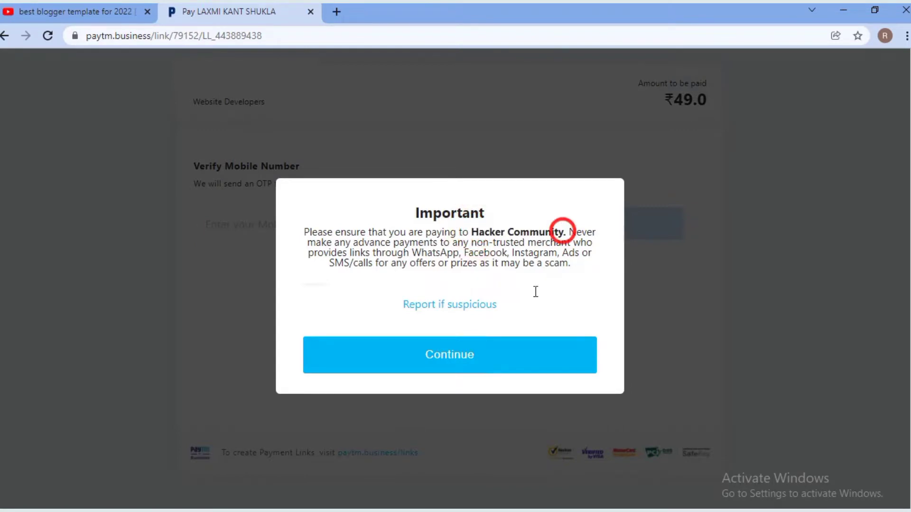
# - Continue to the Paytm mobile-number page, then go back to the eelfi.com article
pyautogui.click(502, 359)
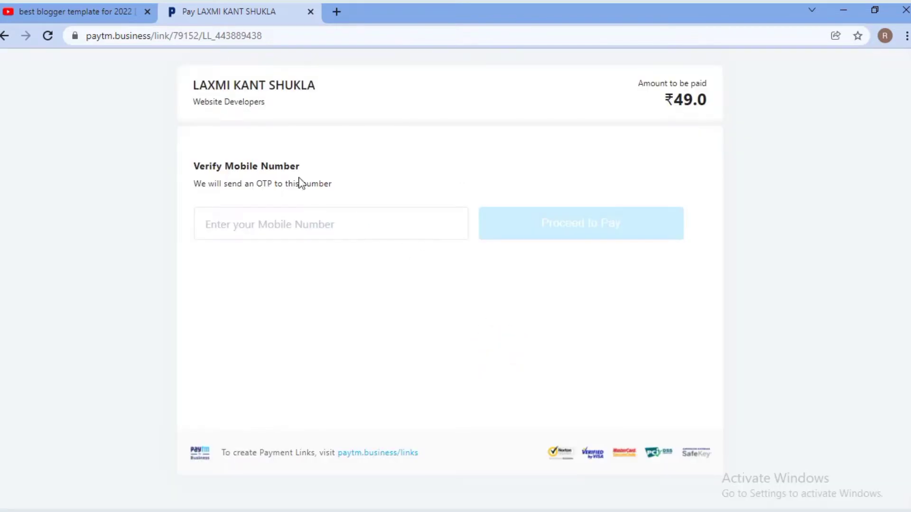
pyautogui.click(280, 220)
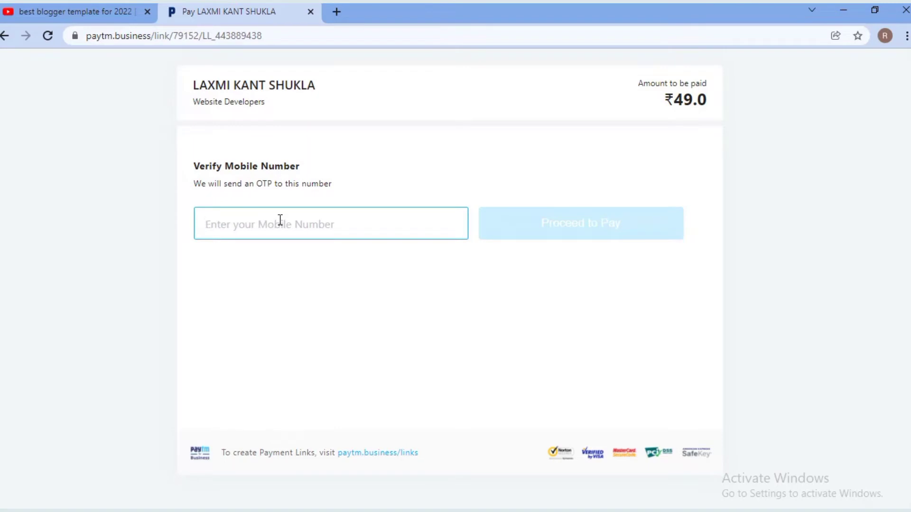
pyautogui.hotkey('alt', 'Left')
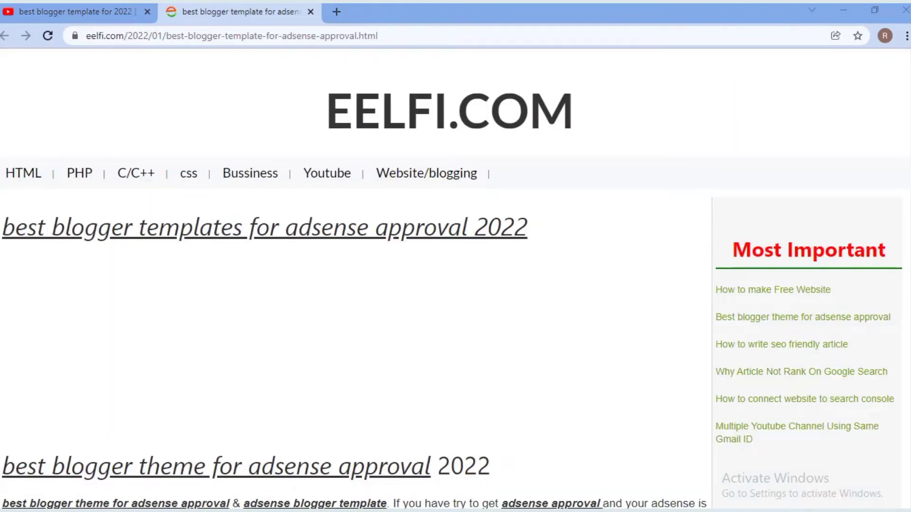
# - Download RC Ads Free Version.rar via Download Theme Now and open its download-bar menu
pyautogui.scroll(-10, 622, 405)
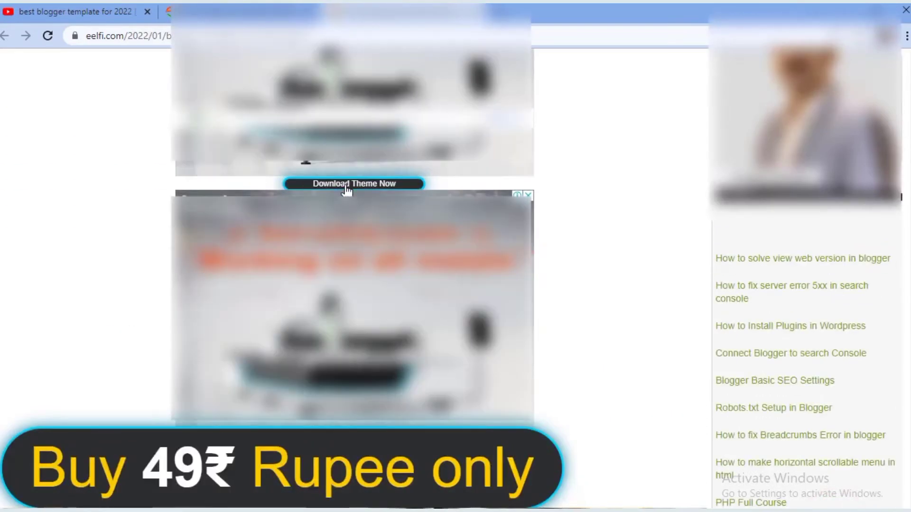
pyautogui.click(346, 185)
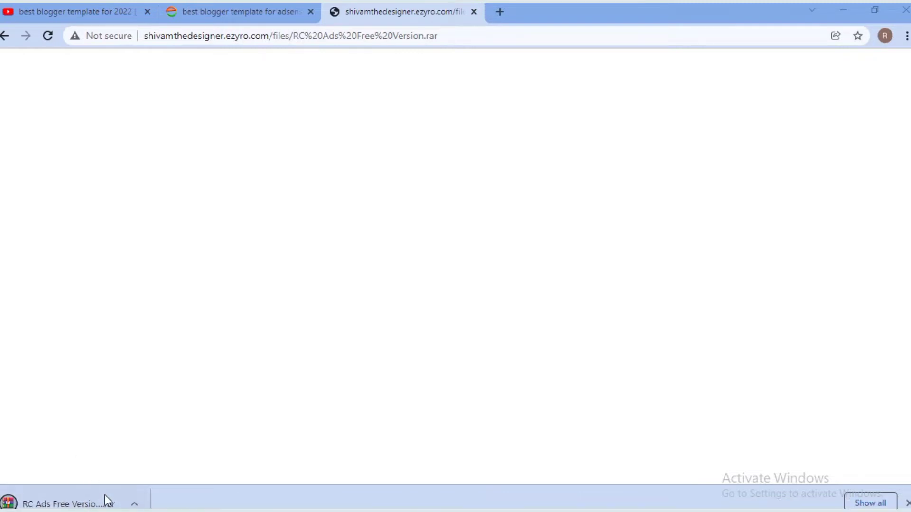
pyautogui.click(134, 505)
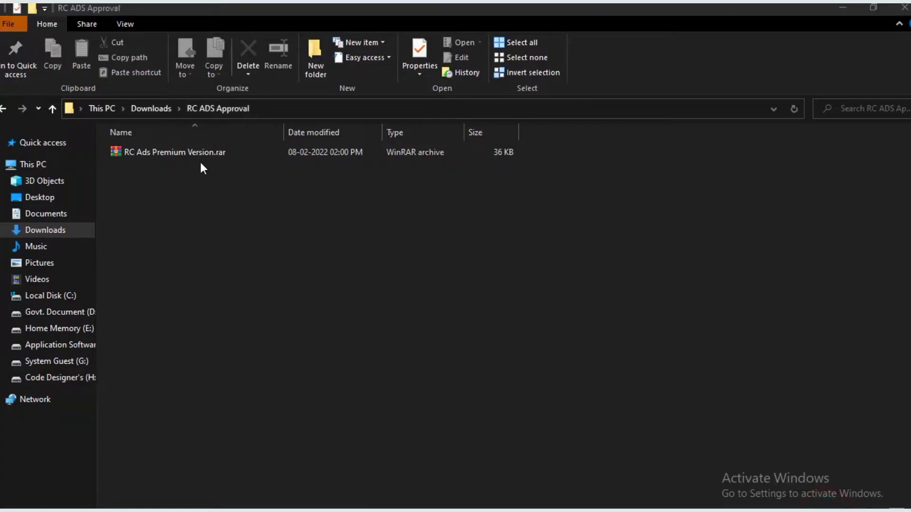
# - Extract RC Ads Premium Version.rar here to get RC Ads Premium Version.xml
pyautogui.click(200, 156)
pyautogui.rightClick(200, 156)
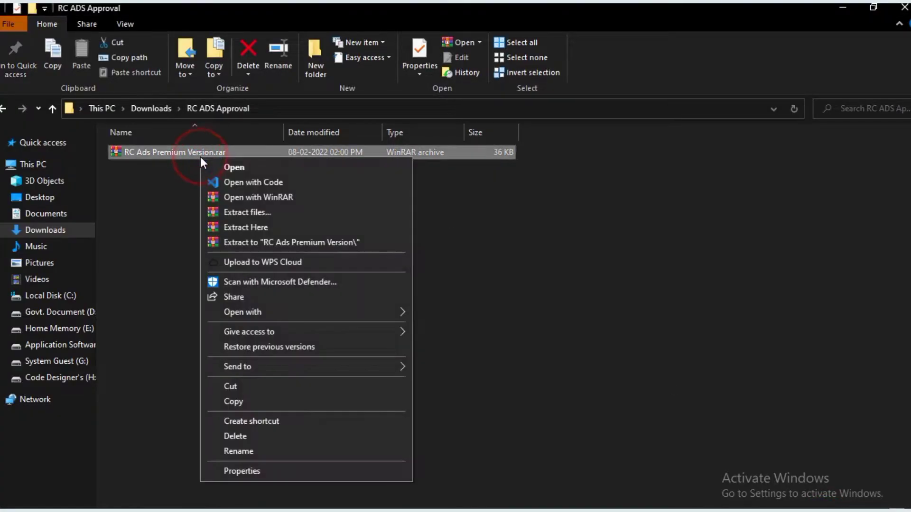
pyautogui.click(275, 227)
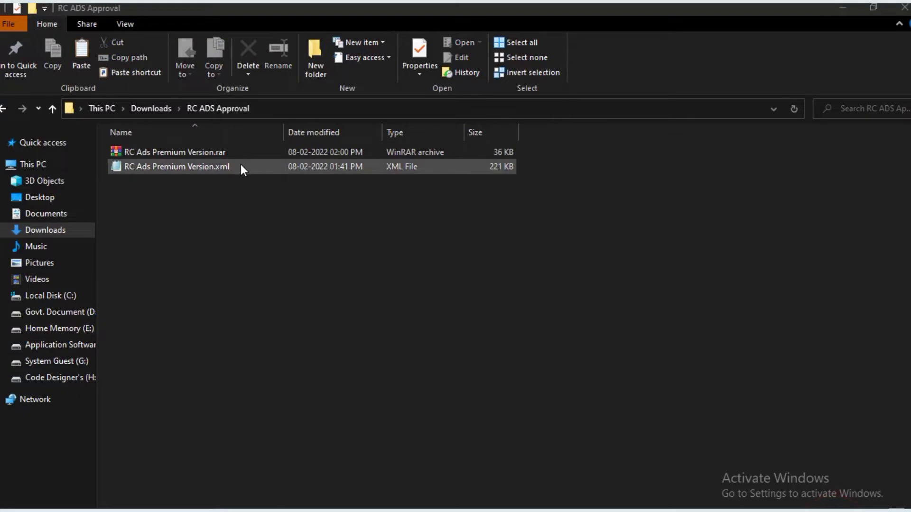
pyautogui.moveTo(332, 510)
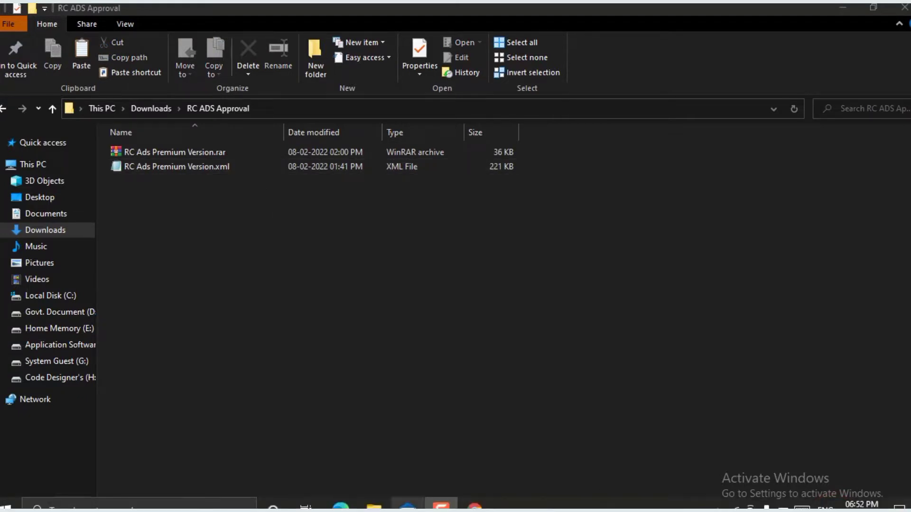
# - Restore the Blogger theme by uploading RC Ads Premium Version.xml from RC ADS Approval
pyautogui.click(474, 506)
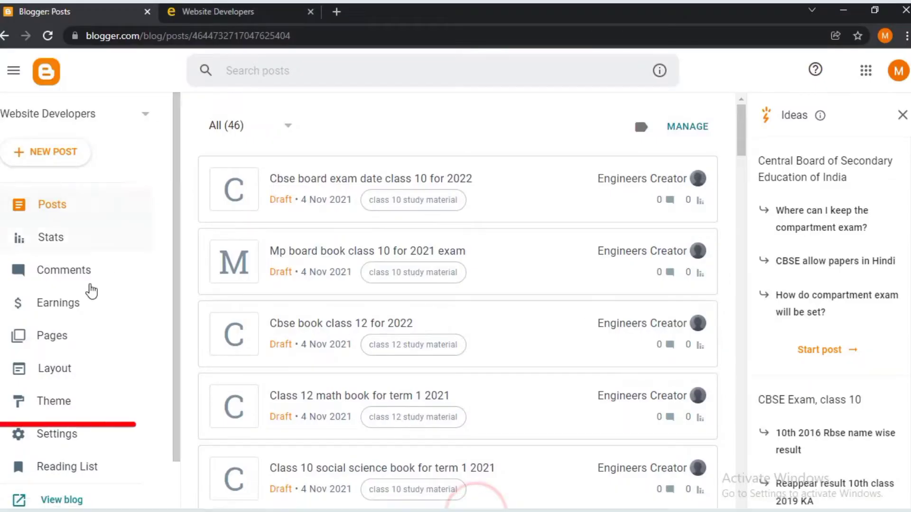
pyautogui.click(76, 403)
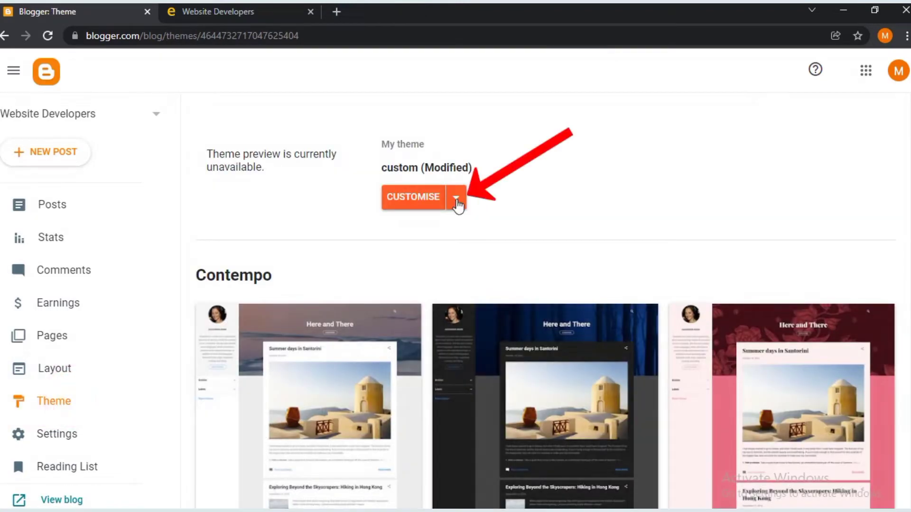
pyautogui.click(457, 200)
pyautogui.click(293, 242)
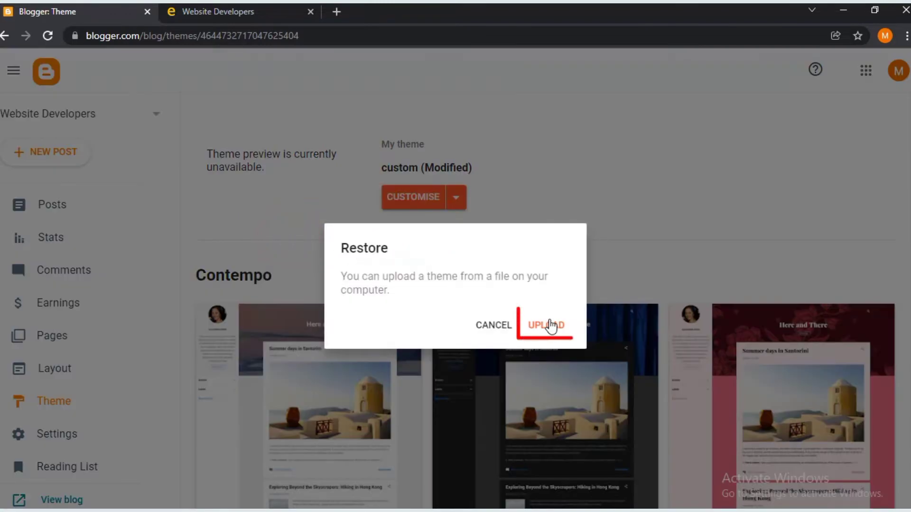
pyautogui.click(550, 326)
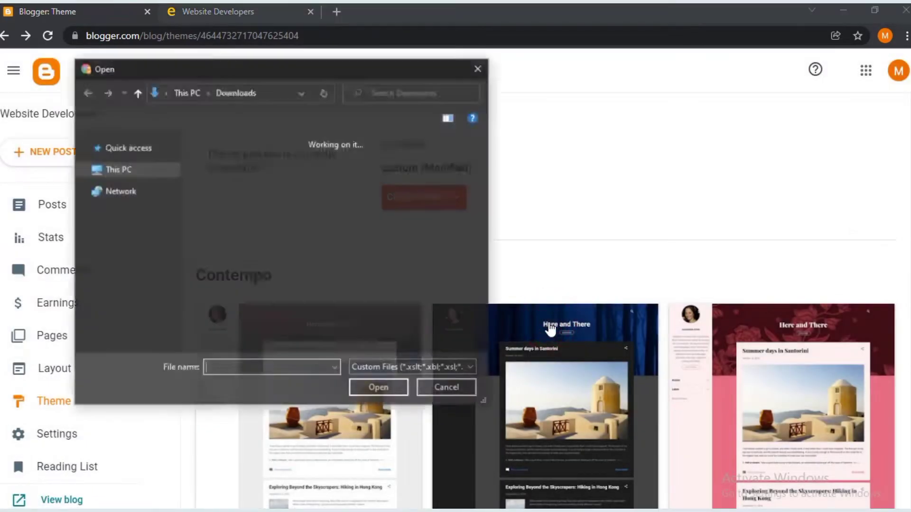
pyautogui.doubleClick(423, 205)
pyautogui.click(313, 157)
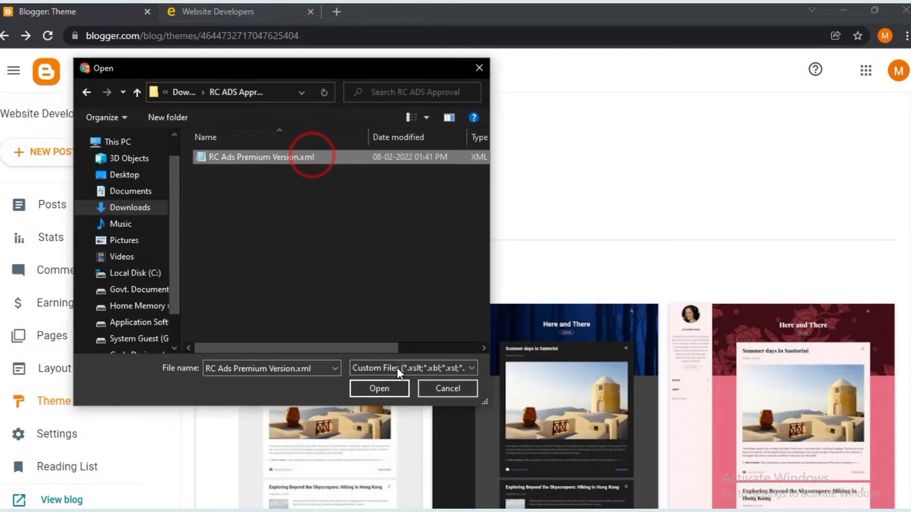
pyautogui.click(383, 389)
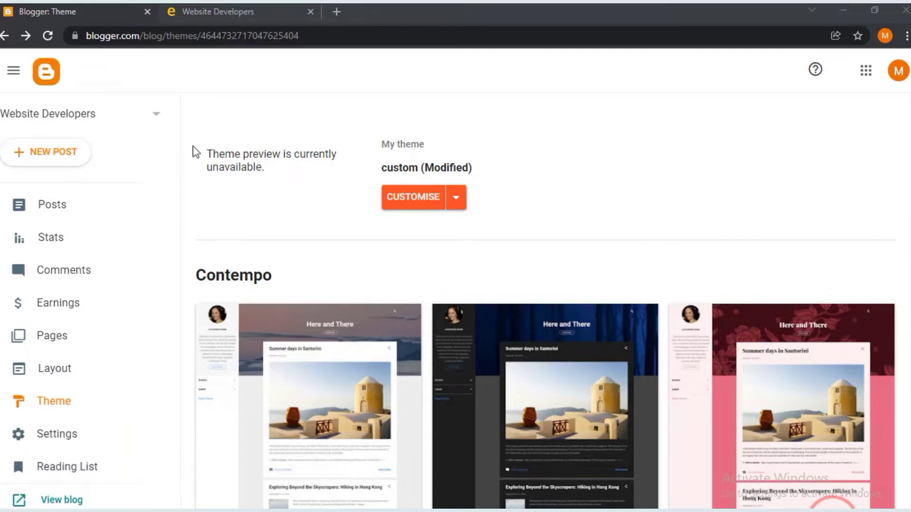
pyautogui.scroll(-2, 68, 355)
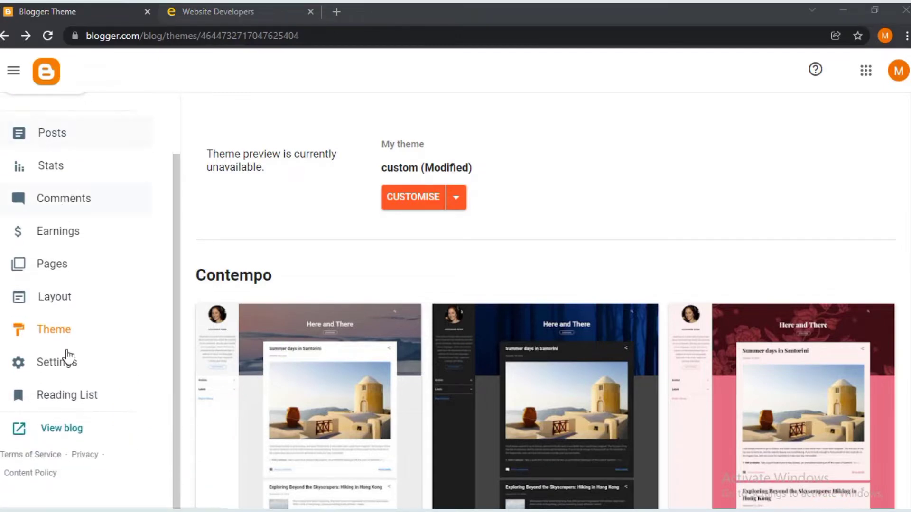
pyautogui.rightClick(51, 428)
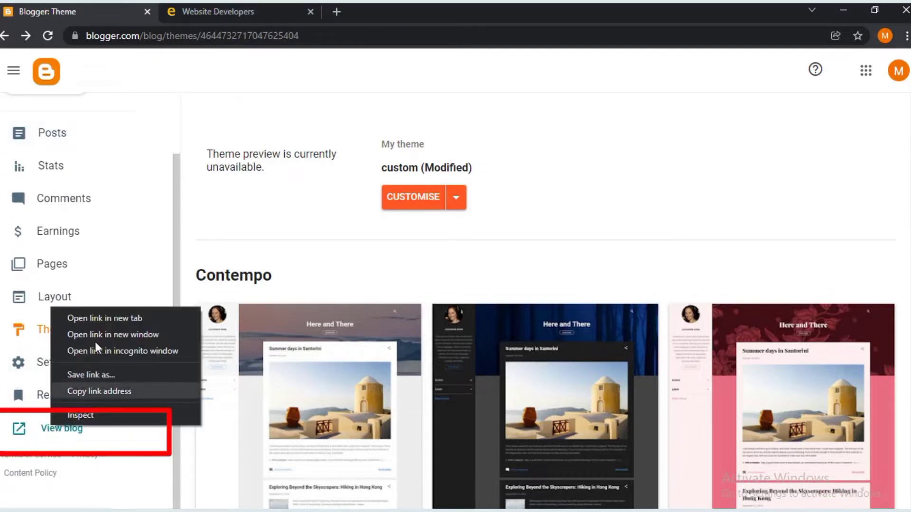
pyautogui.click(92, 316)
pyautogui.click(470, 10)
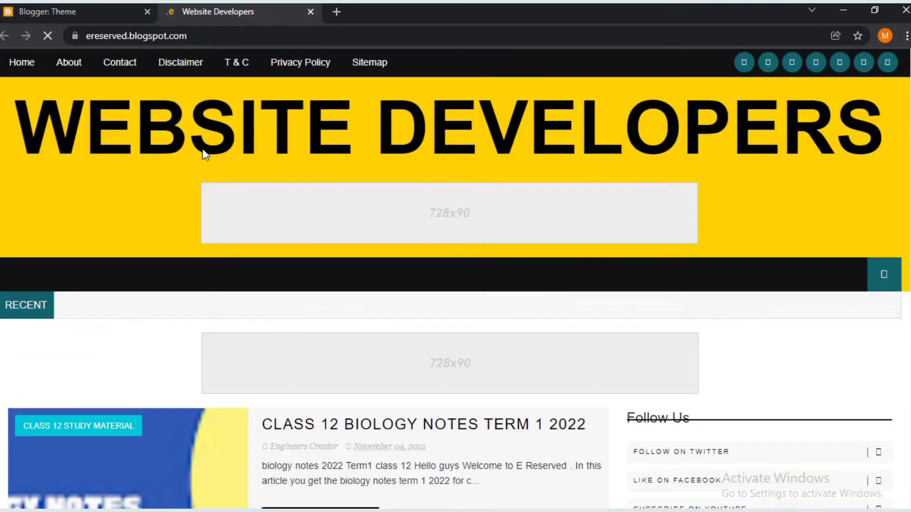
pyautogui.scroll(-7, 349, 215)
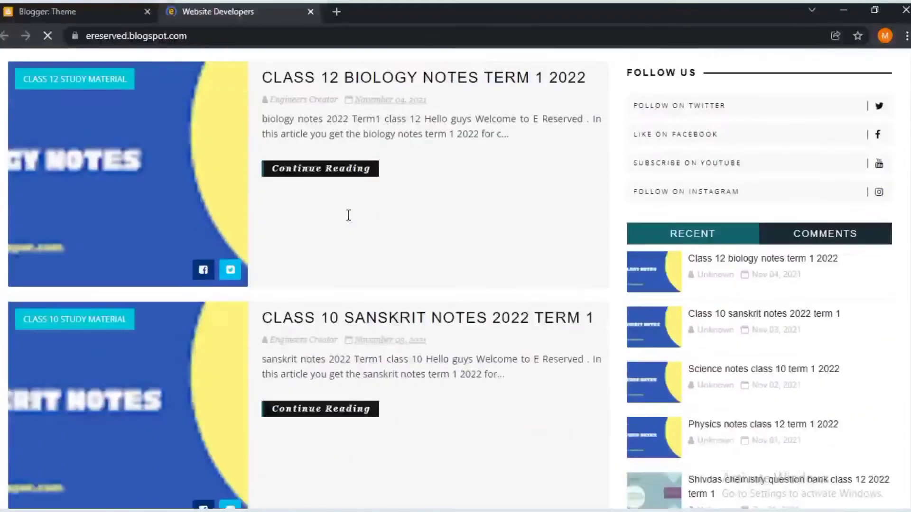
pyautogui.scroll(-20, 349, 215)
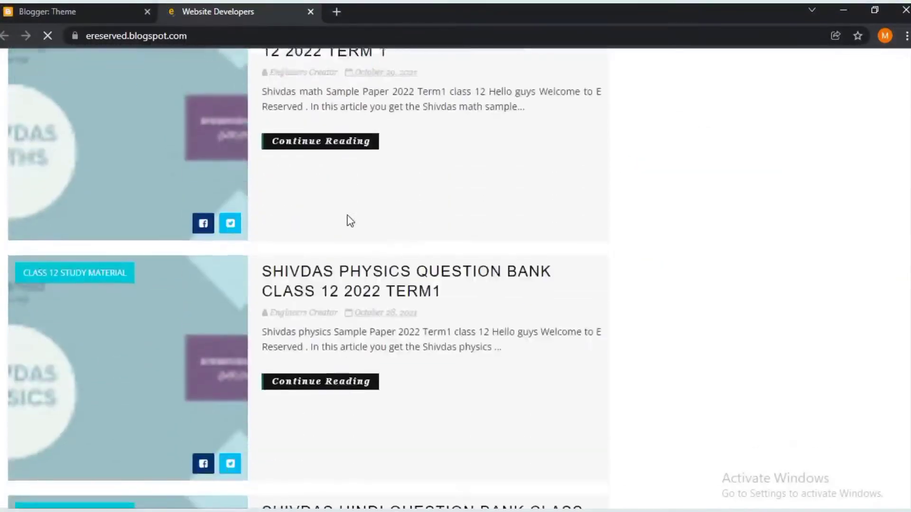
pyautogui.scroll(-20, 350, 221)
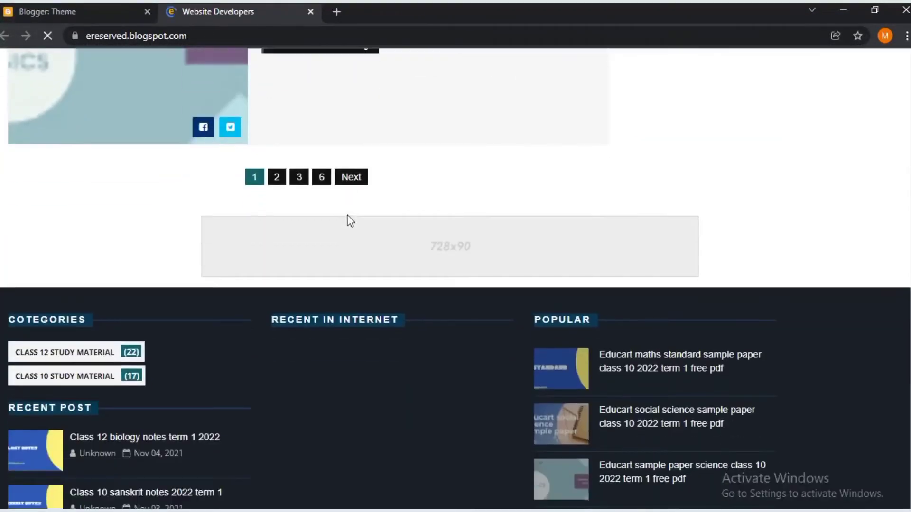
pyautogui.scroll(-6, 350, 221)
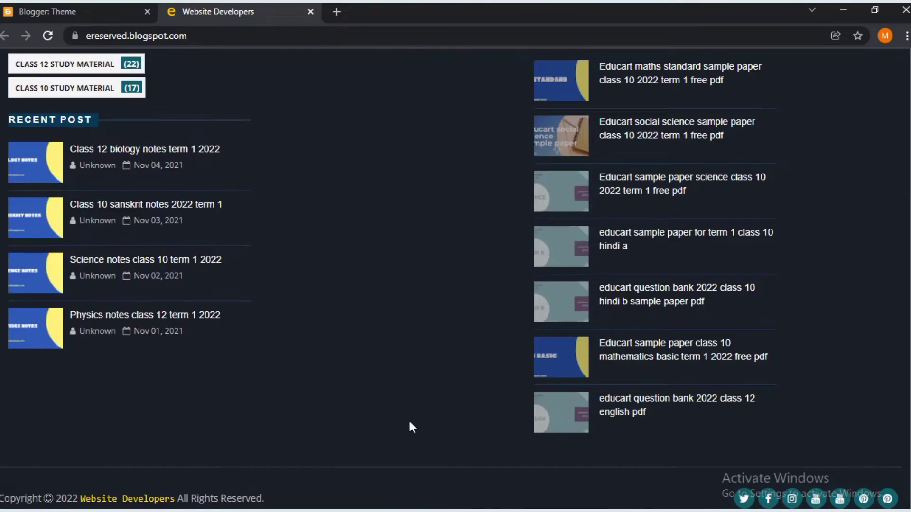
pyautogui.scroll(20, 394, 419)
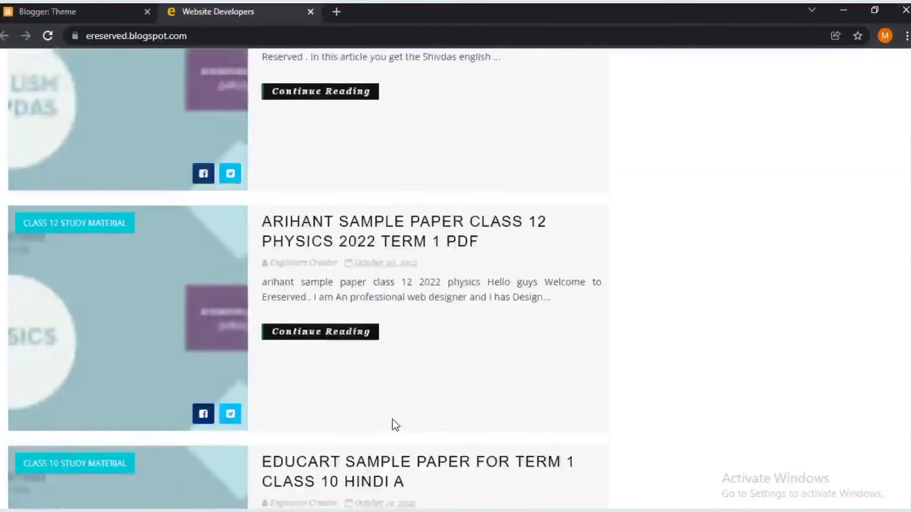
pyautogui.scroll(20, 394, 423)
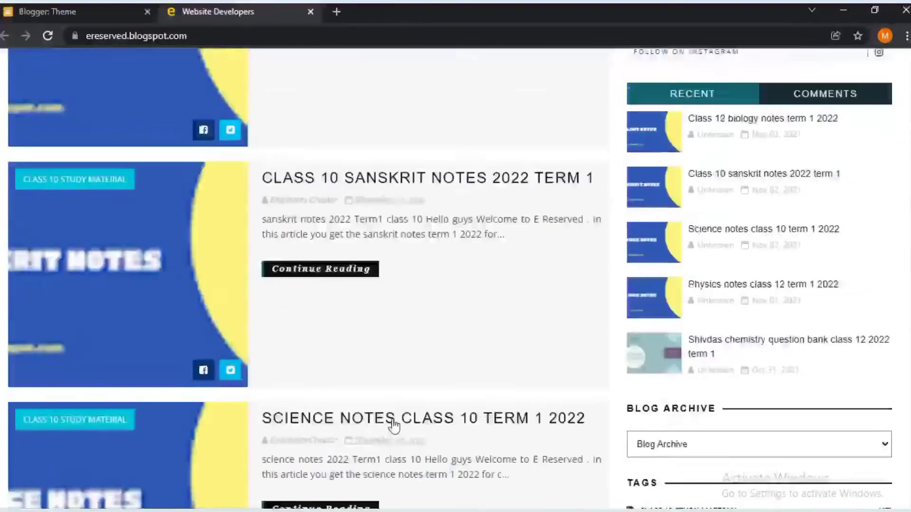
pyautogui.scroll(1, 394, 425)
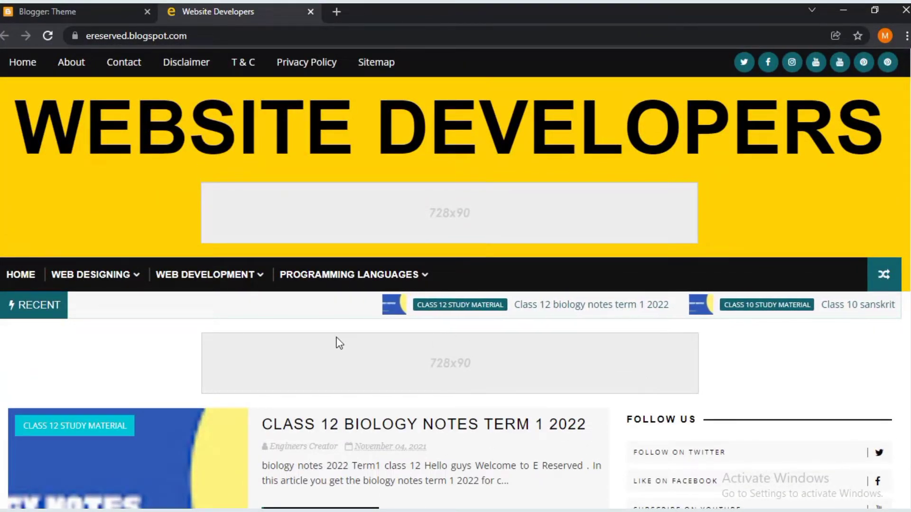
pyautogui.click(37, 6)
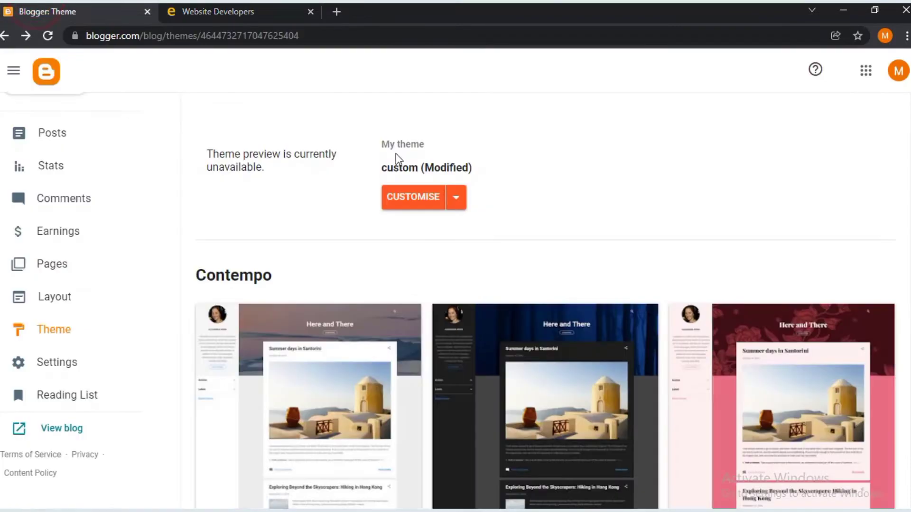
# - Open the theme's Edit HTML code editor and switch to the RC ADS Approval folder
pyautogui.click(456, 199)
pyautogui.click(302, 303)
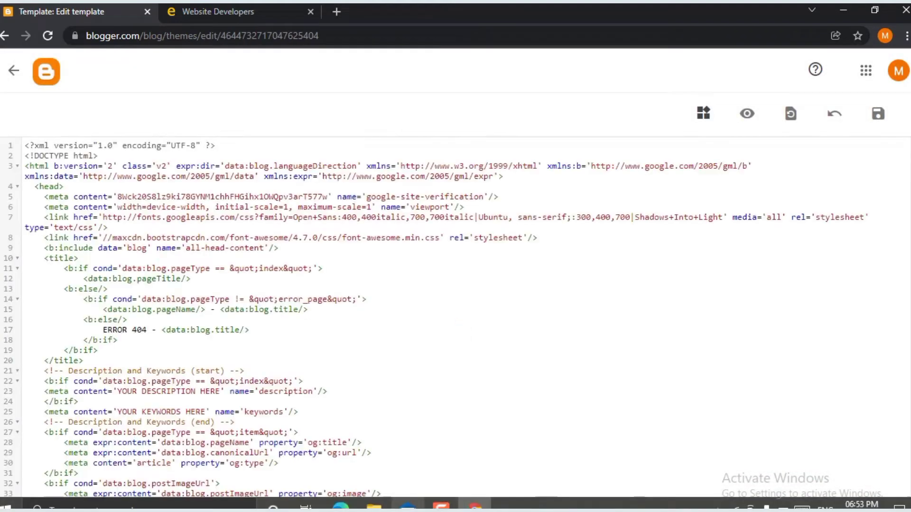
pyautogui.click(382, 504)
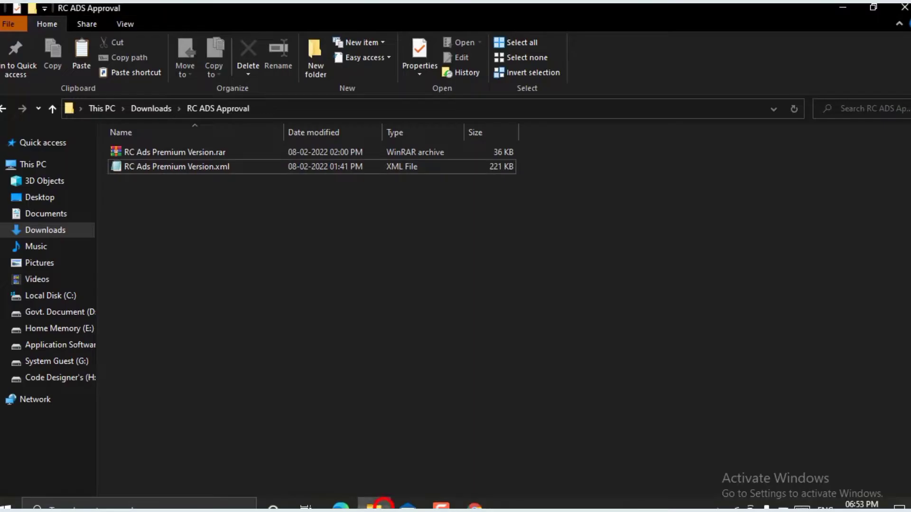
# - Open RC Ads Premium Version.xml in Notepad
pyautogui.click(248, 168)
pyautogui.rightClick(249, 169)
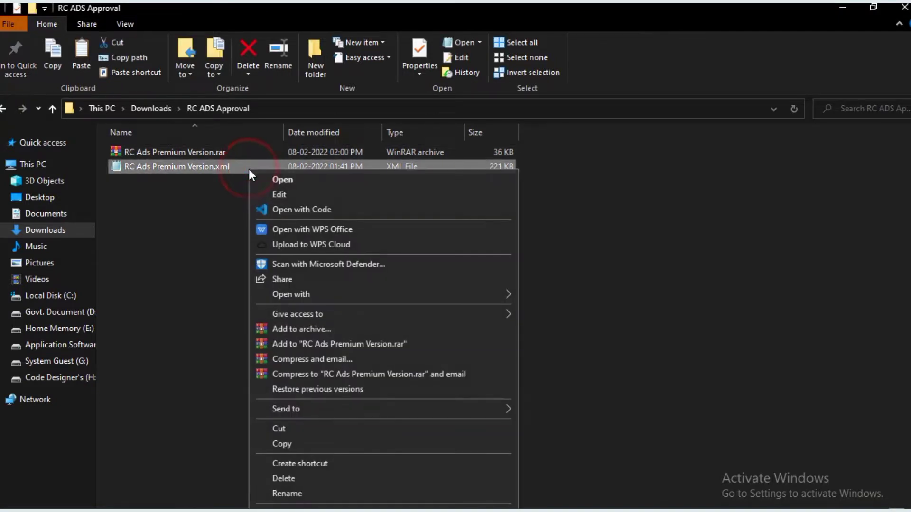
pyautogui.click(373, 291)
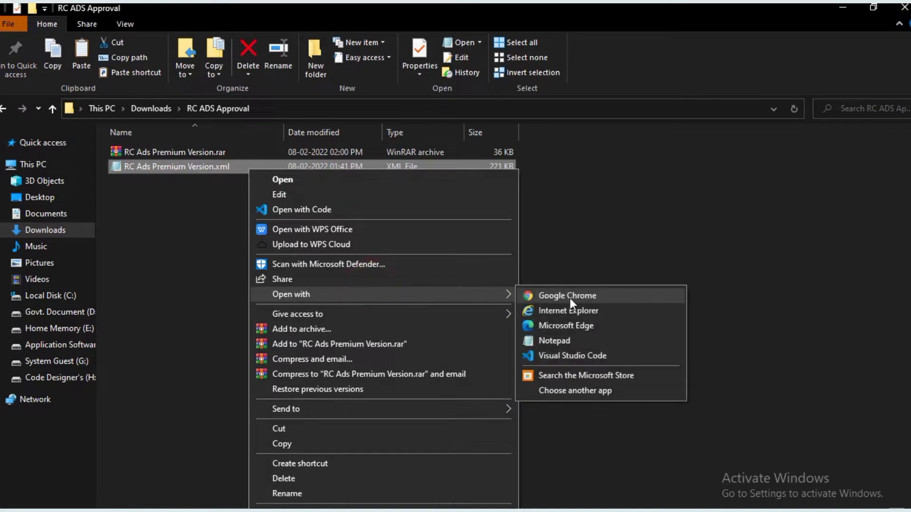
pyautogui.click(554, 341)
# - Copy all of the XML code, close Notepad and return to Blogger
pyautogui.click(501, 255)
pyautogui.hotkey('ctrl', 'a')
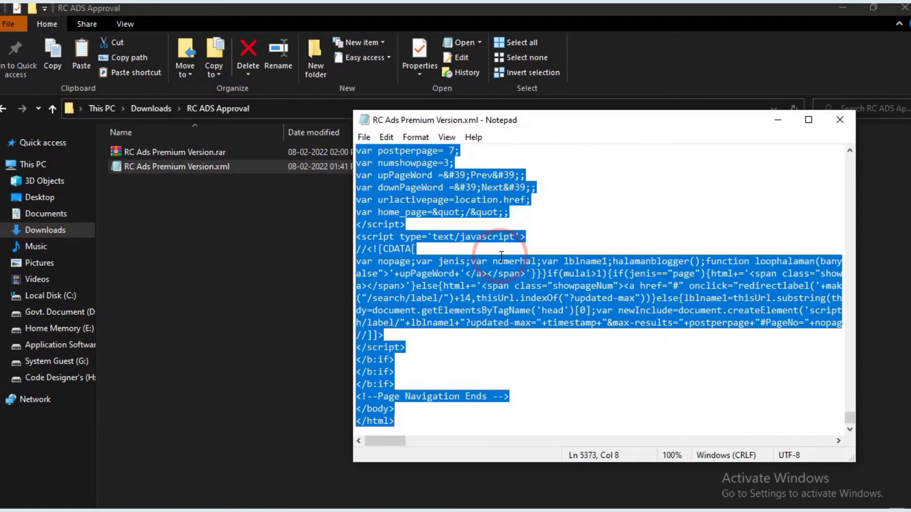
pyautogui.hotkey('ctrl', 'c')
pyautogui.click(840, 120)
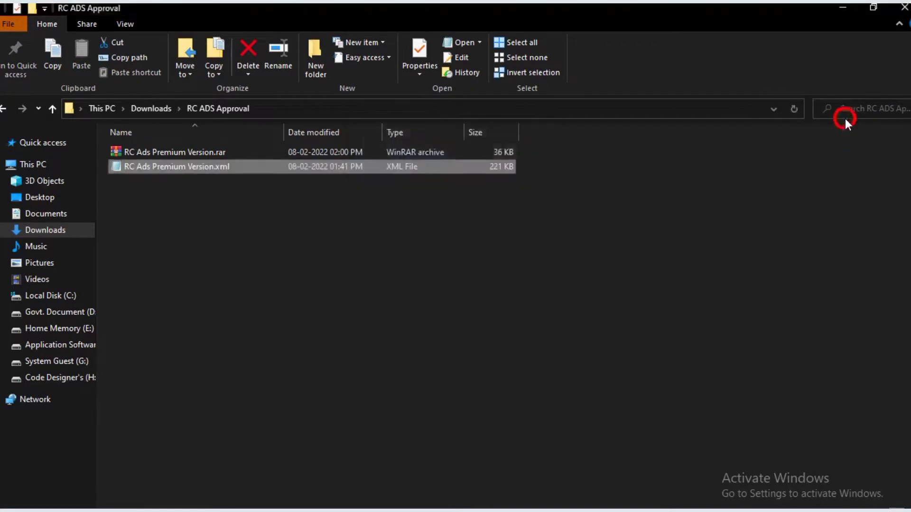
pyautogui.hotkey('alt', 'Tab')
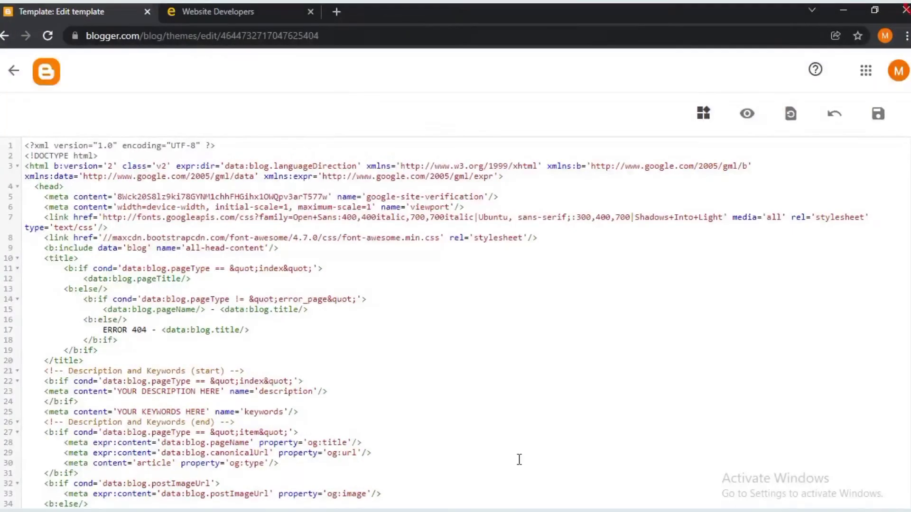
# - Paste the copied XML over the entire template code, save, and go back to Theme
pyautogui.click(420, 327)
pyautogui.hotkey('ctrl', 'a')
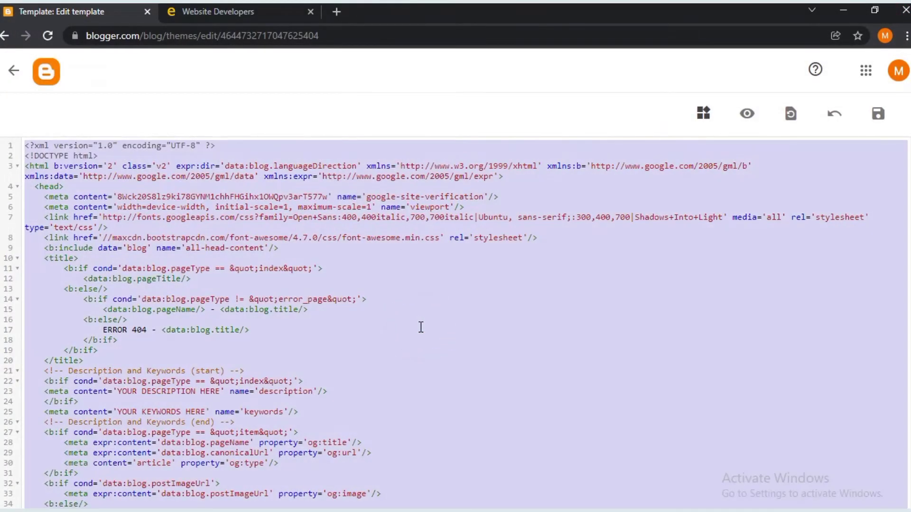
pyautogui.hotkey('ctrl', 'v')
pyautogui.click(879, 113)
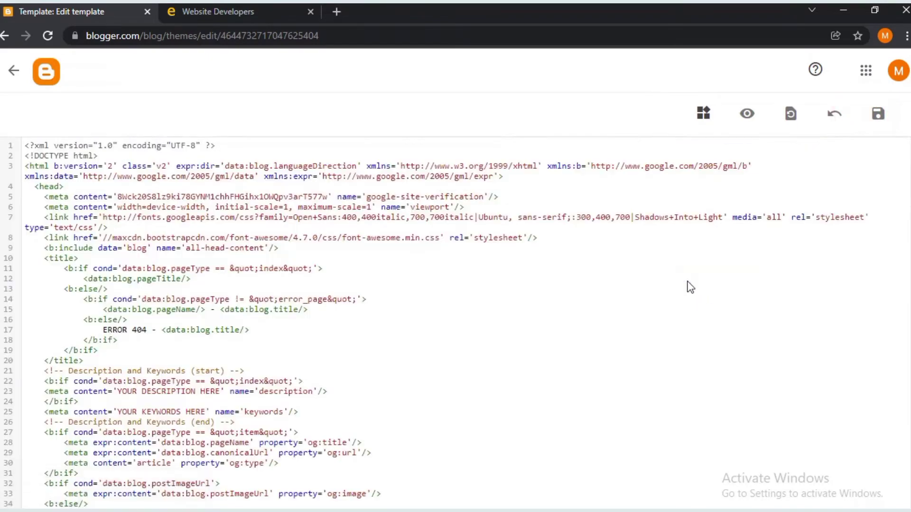
pyautogui.click(13, 69)
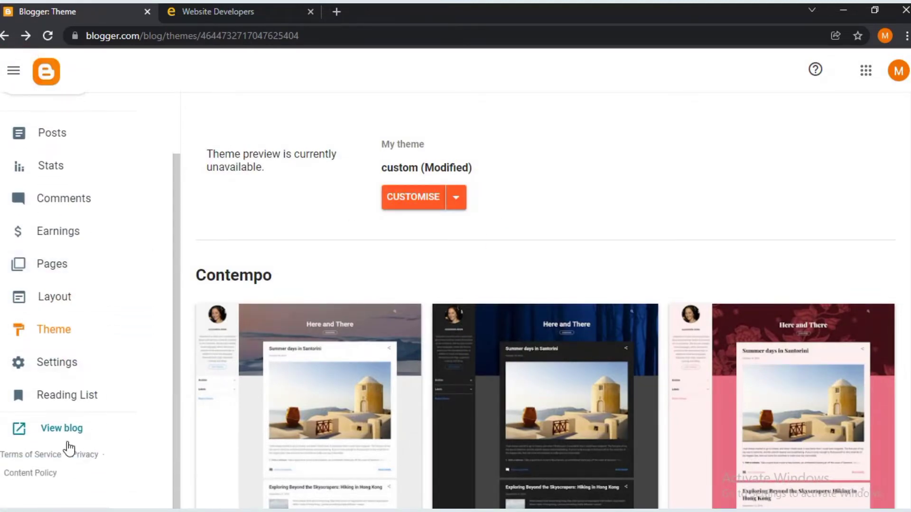
# - View the live Website Developers blog, then go to the Layout page
pyautogui.click(66, 442)
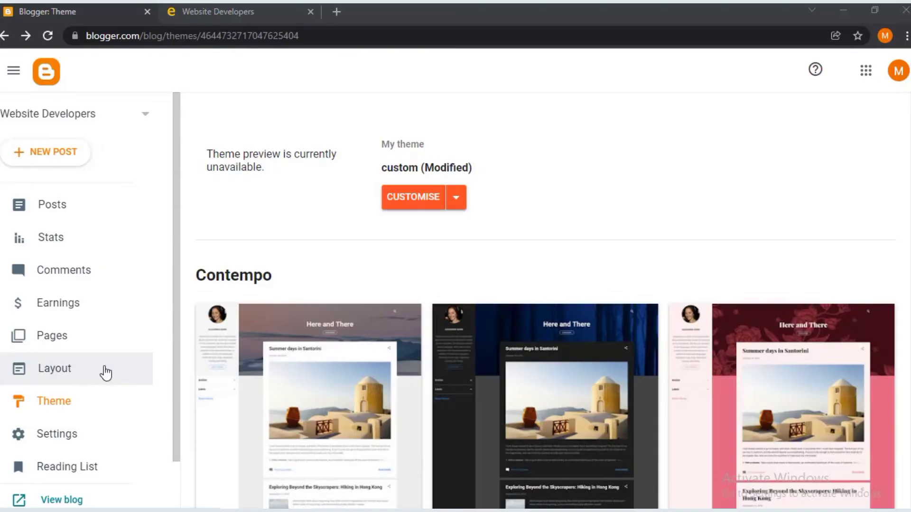
pyautogui.click(103, 372)
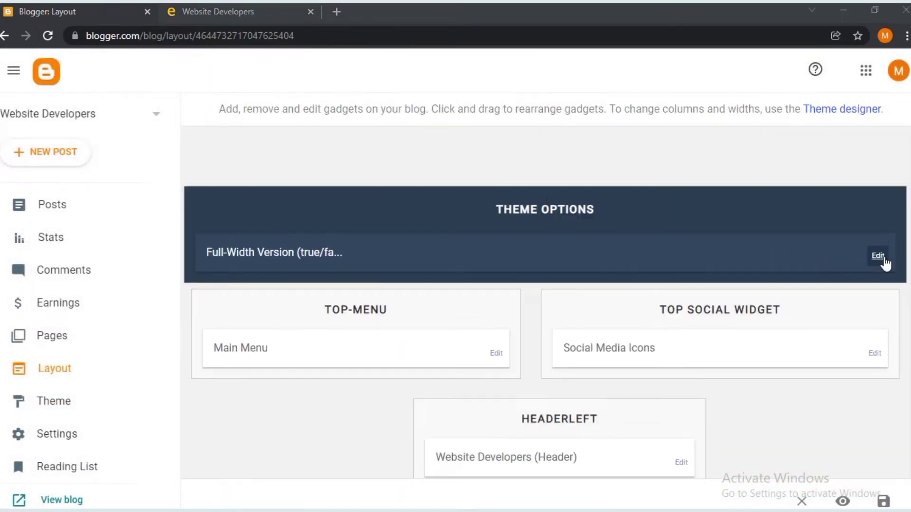
# - Enter true in the Full-Width Version gadget's Content, save it, and go to the live blog
pyautogui.click(883, 259)
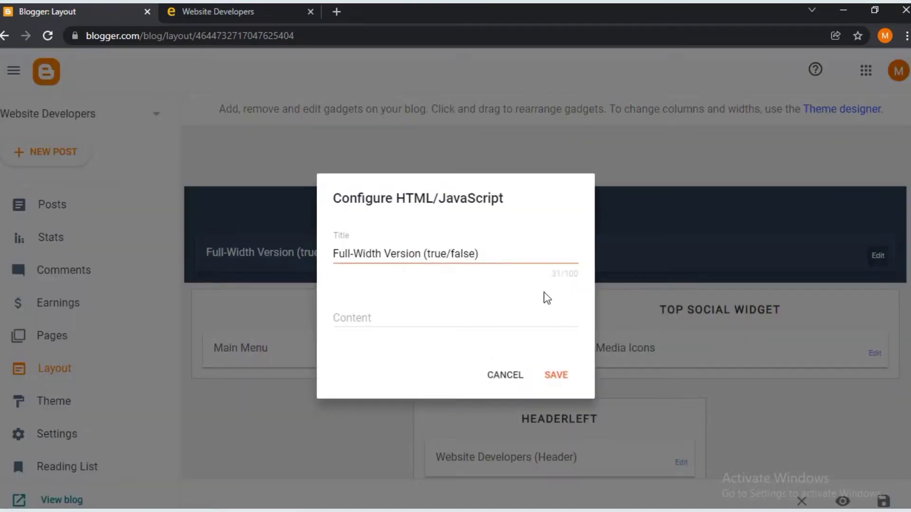
pyautogui.click(465, 321)
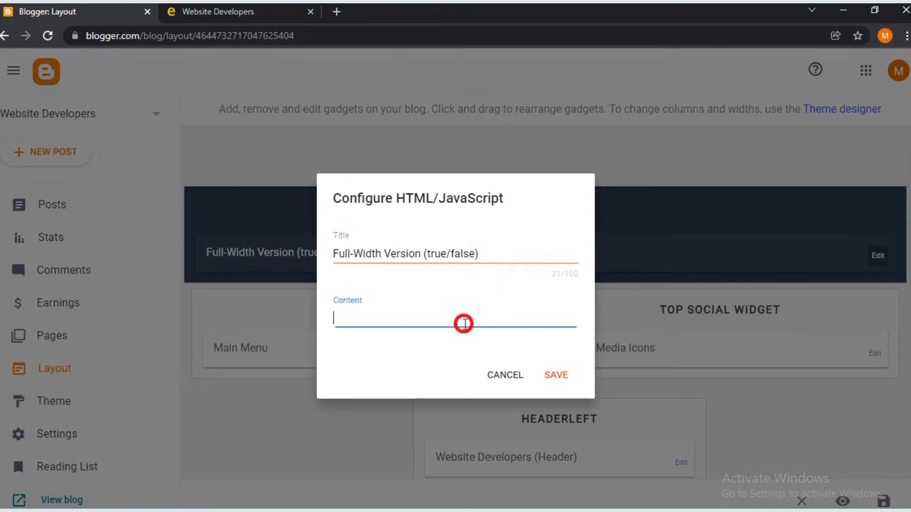
pyautogui.write('true')
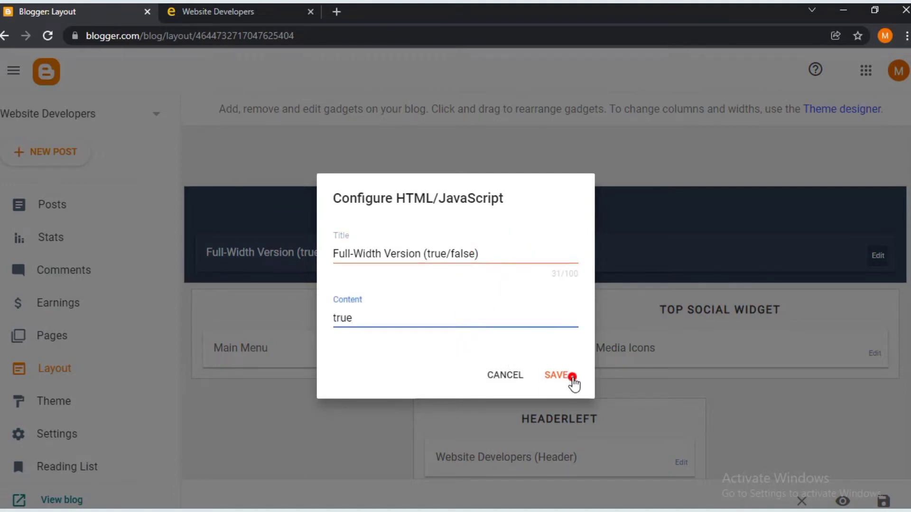
pyautogui.click(572, 377)
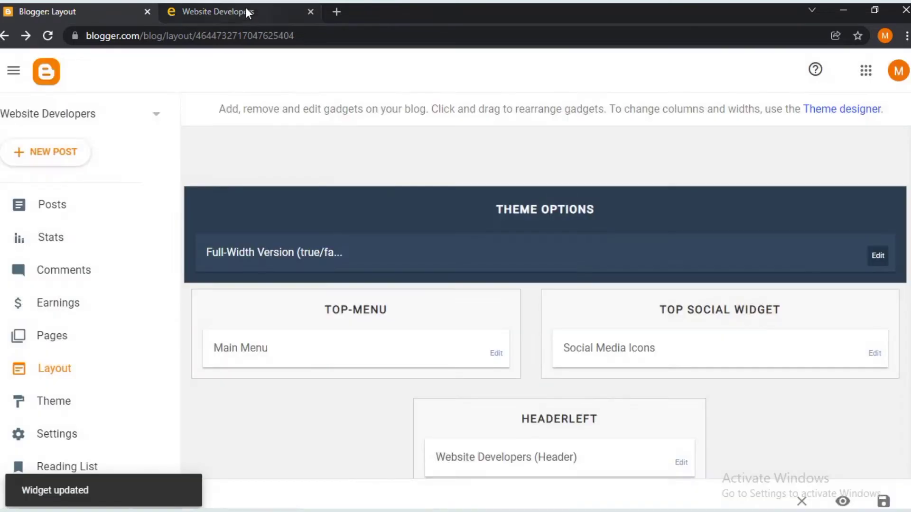
pyautogui.click(246, 10)
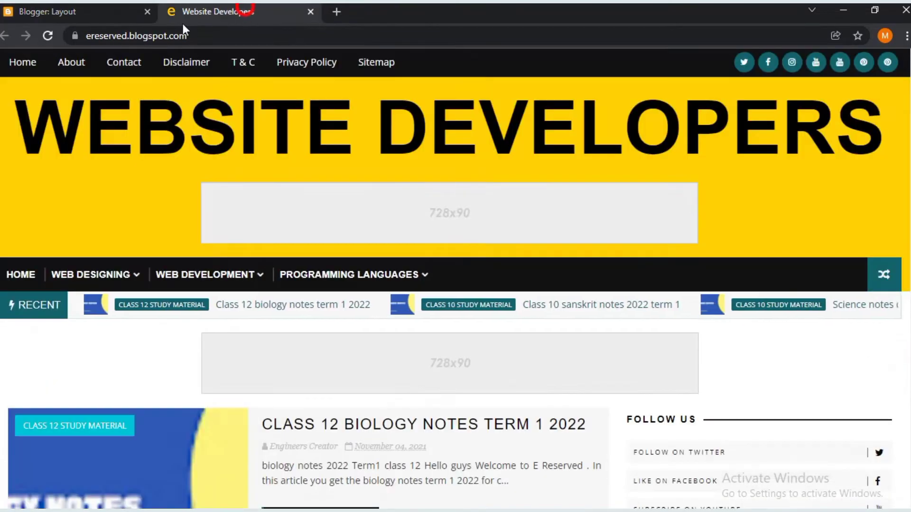
# - Reload the live blog and scroll through the boxed layout's posts, sidebar and footer
pyautogui.click(47, 34)
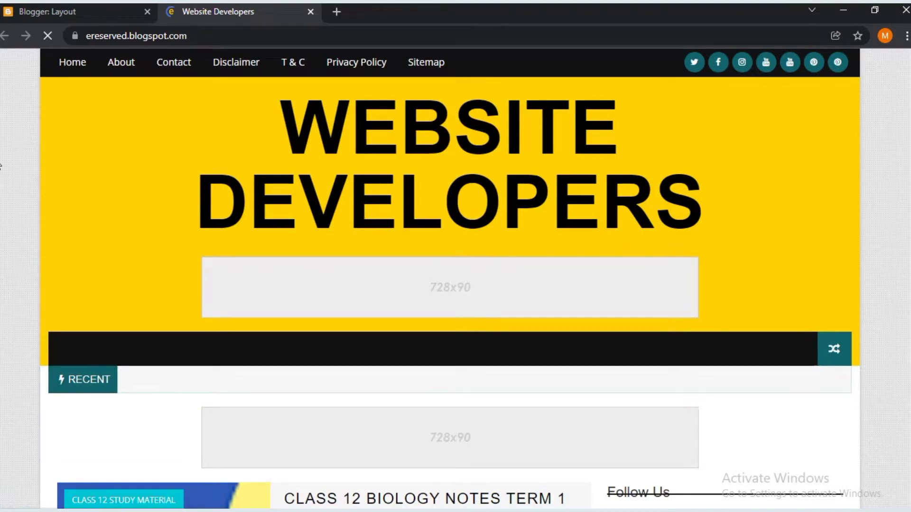
pyautogui.scroll(-13, 1, 164)
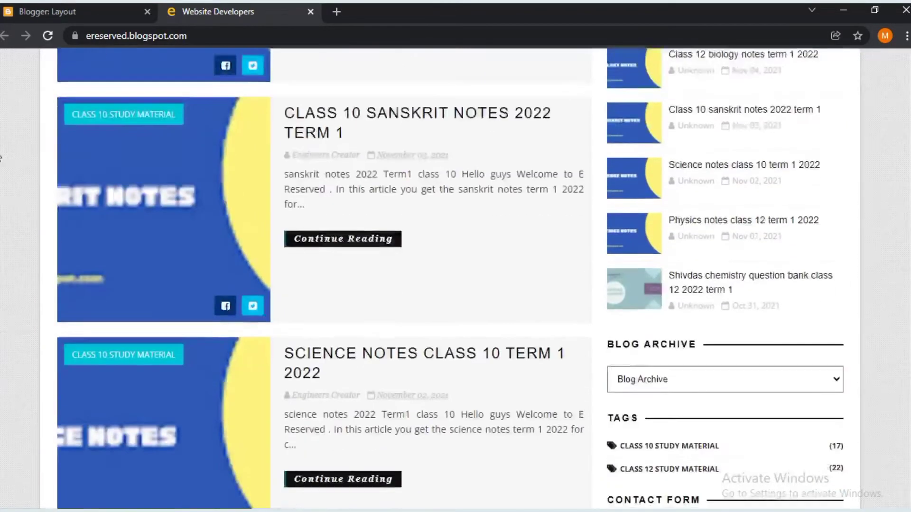
pyautogui.scroll(-3, 1, 158)
pyautogui.scroll(16, 1, 158)
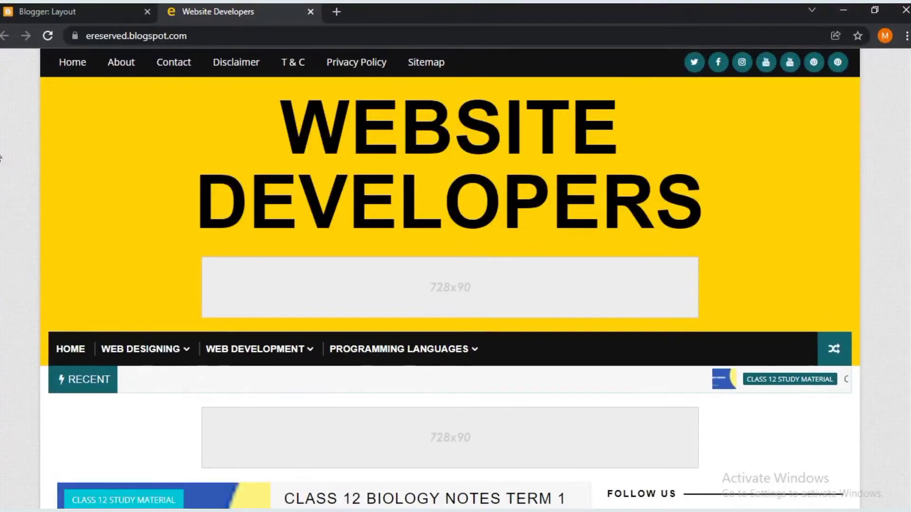
pyautogui.scroll(-20, 1, 158)
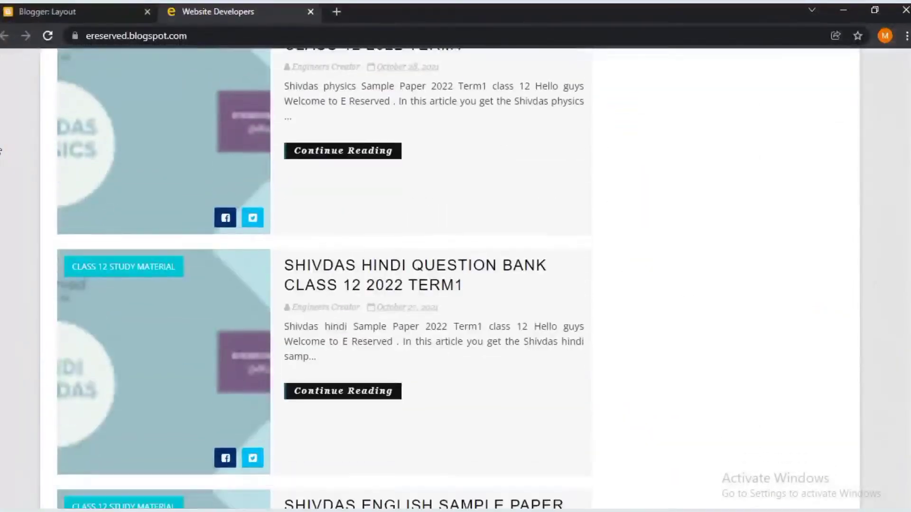
pyautogui.scroll(-20, 1, 151)
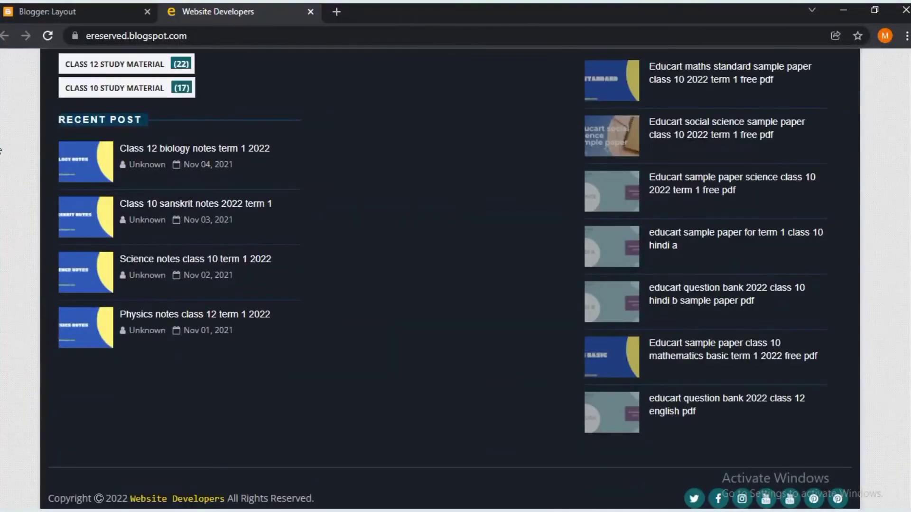
pyautogui.scroll(15, 819, 124)
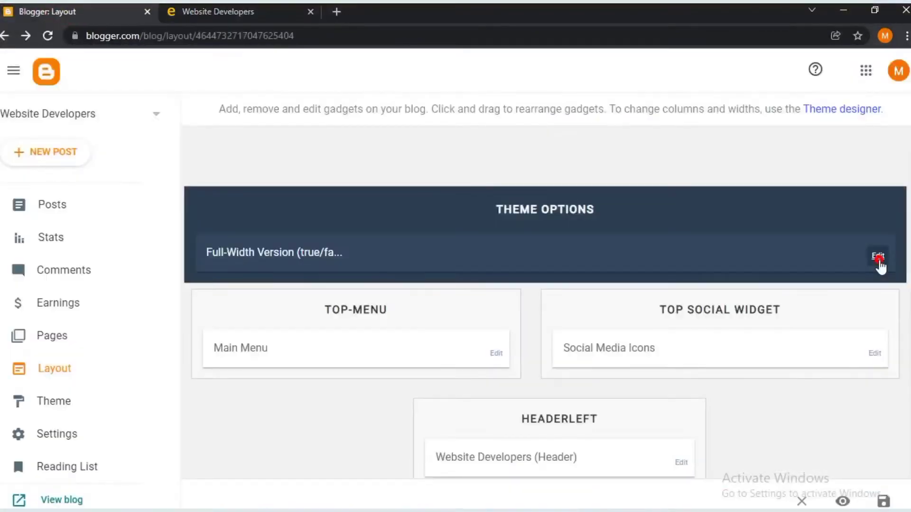
# - Change Full-Width Version's Content to false, save it, and reload the live blog
pyautogui.click(879, 258)
pyautogui.write('false')
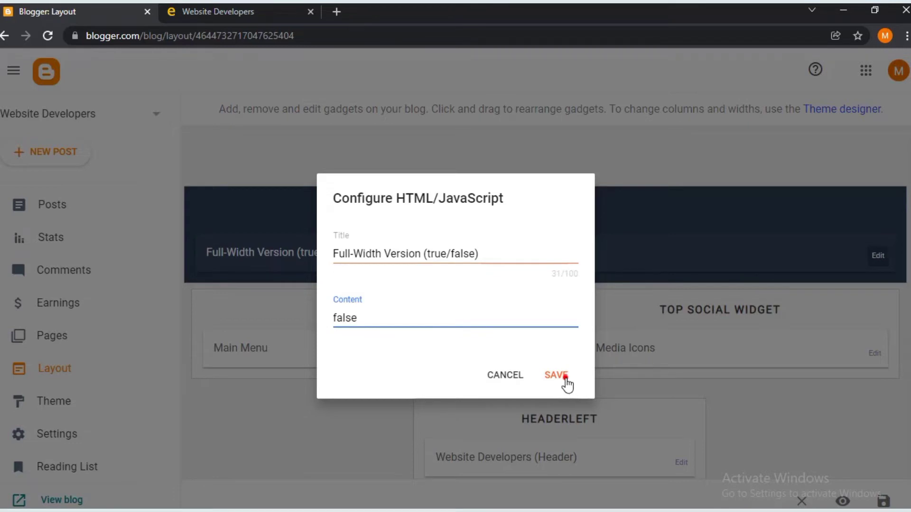
pyautogui.click(565, 377)
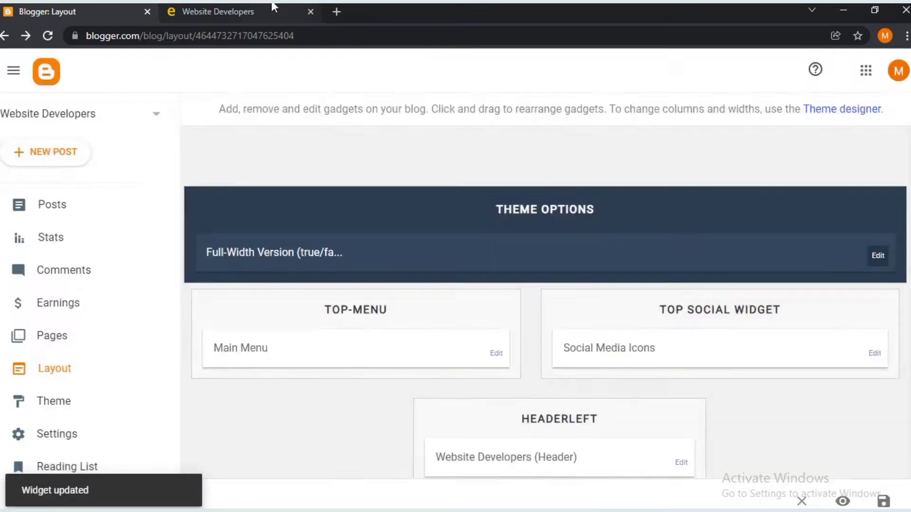
pyautogui.click(264, 11)
pyautogui.click(48, 36)
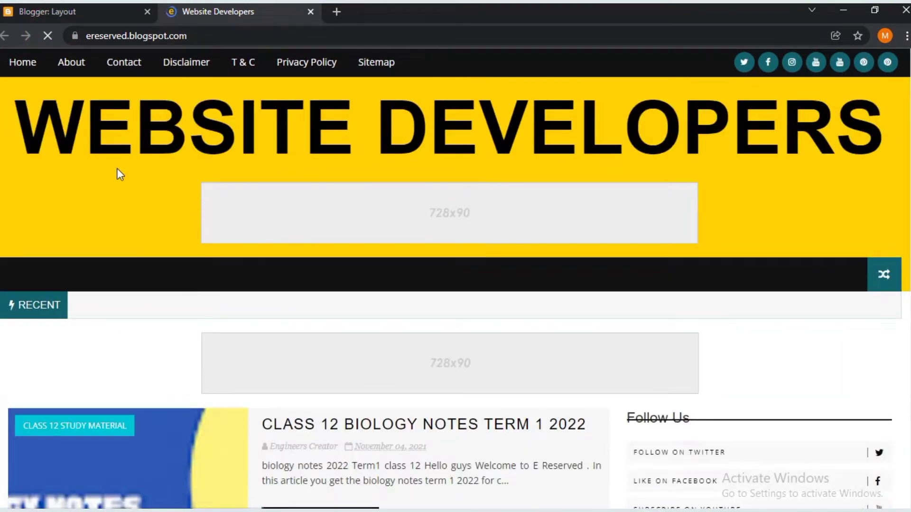
# - Scroll through the full-width blog with its menu bar and ticker, then return to Layout
pyautogui.scroll(-15, 117, 168)
pyautogui.scroll(-20, 119, 172)
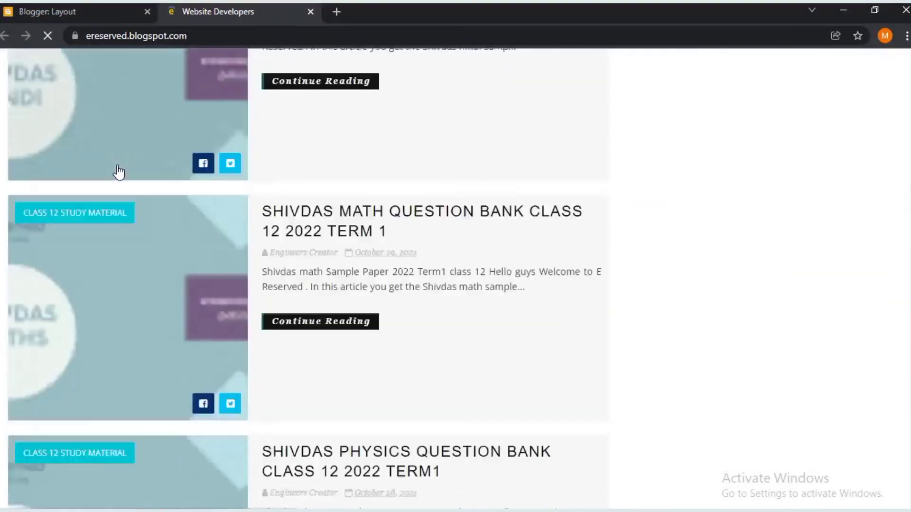
pyautogui.scroll(20, 382, 223)
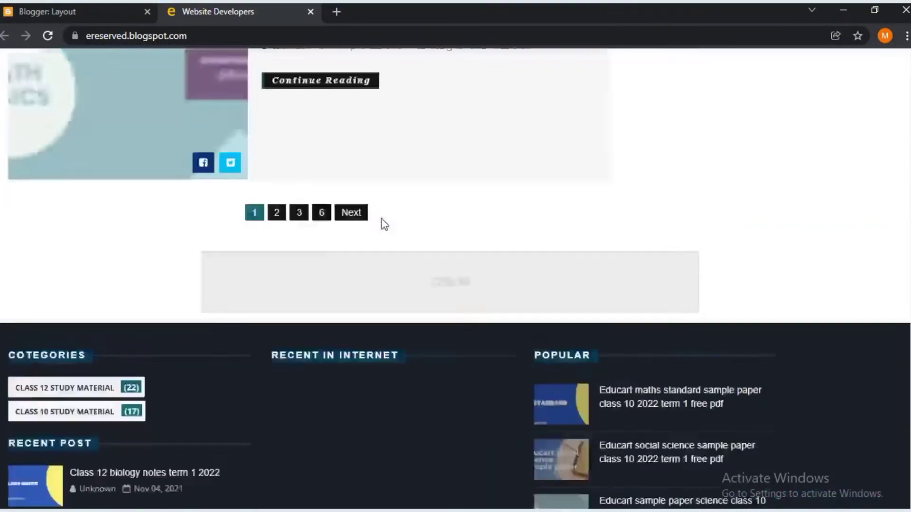
pyautogui.scroll(3, 382, 223)
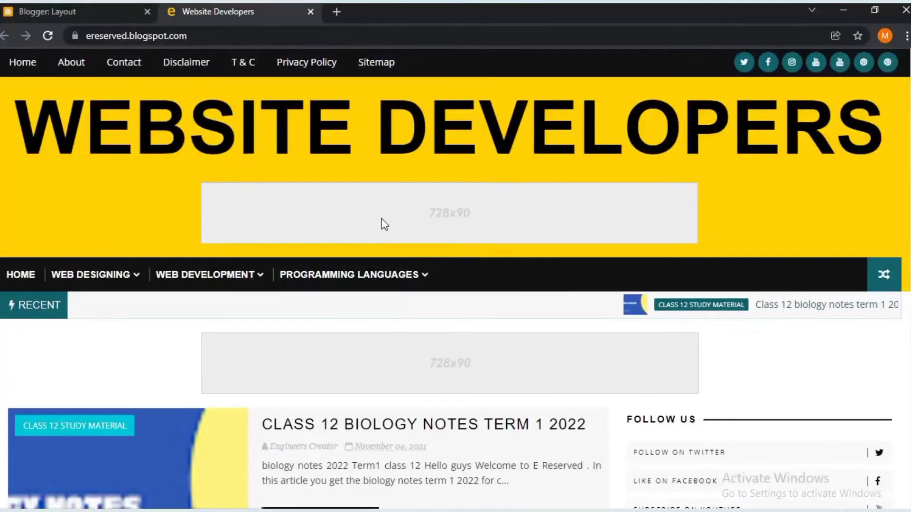
pyautogui.click(114, 9)
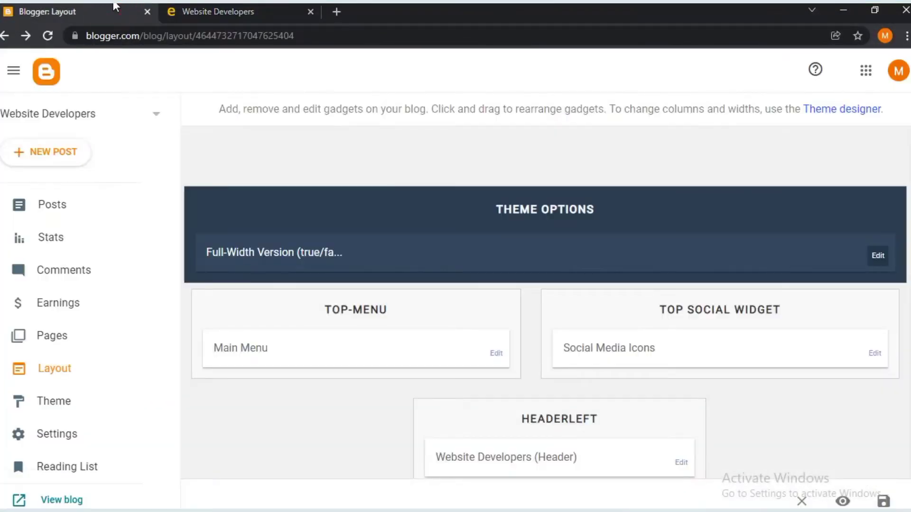
# - Open the Main Menu link list settings and compare them with the live blog's menu
pyautogui.click(496, 354)
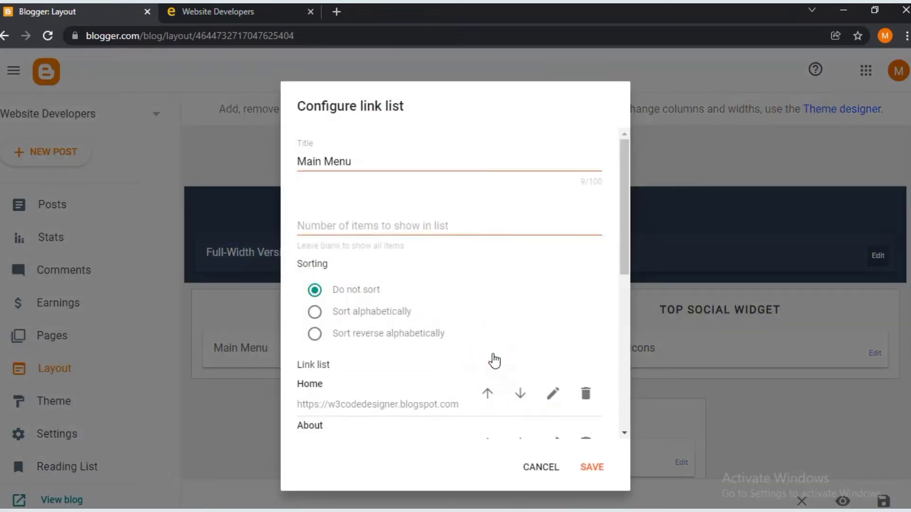
pyautogui.scroll(-3, 495, 359)
pyautogui.scroll(-2, 494, 358)
pyautogui.scroll(5, 401, 203)
pyautogui.click(239, 10)
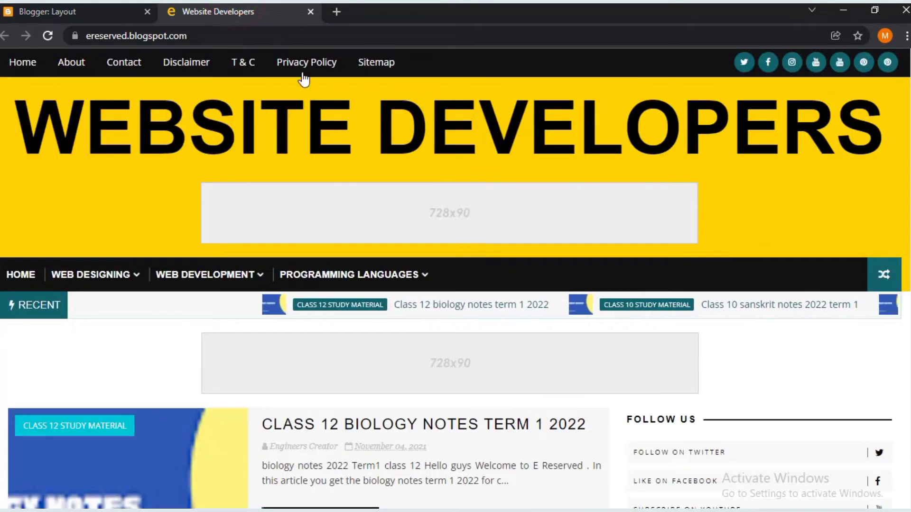
pyautogui.click(56, 6)
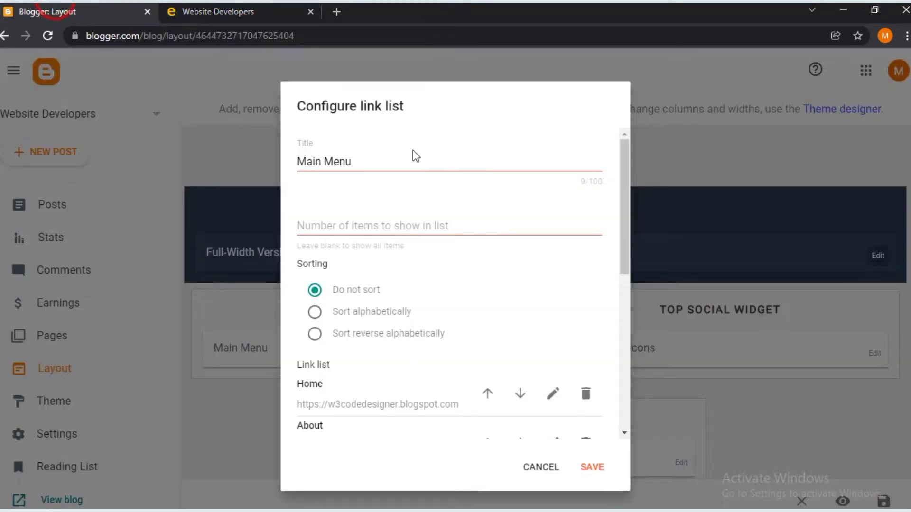
# - Rename the link list title from Main Menu to 'Top Menu'
pyautogui.tripleClick(389, 166)
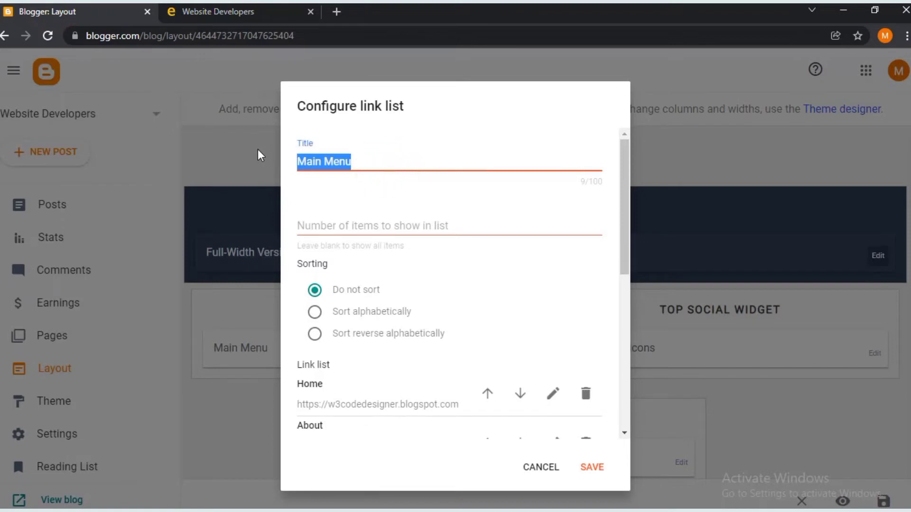
pyautogui.write('Top ')
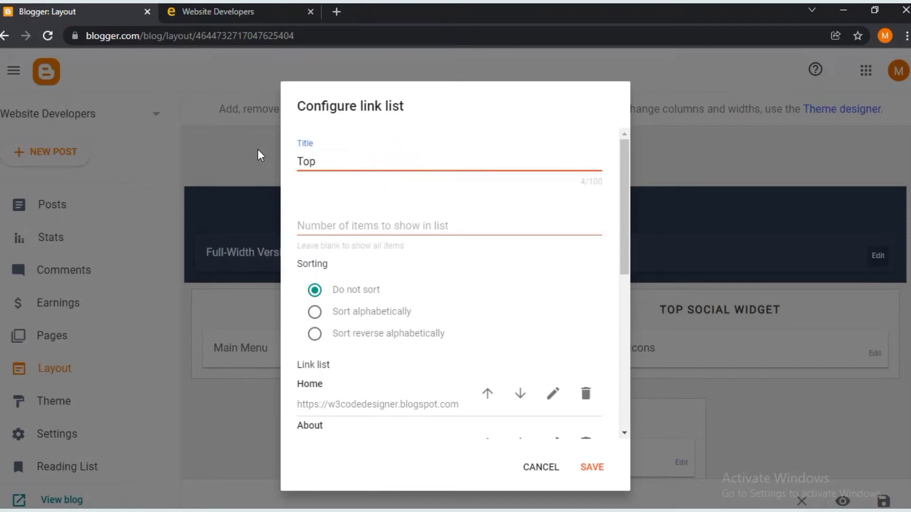
pyautogui.write('Menu')
pyautogui.scroll(-3, 362, 241)
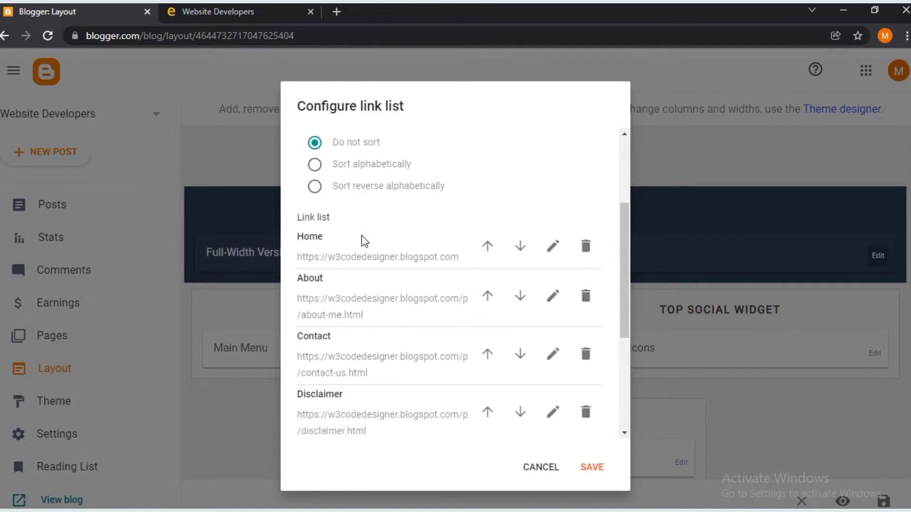
pyautogui.scroll(1, 362, 238)
pyautogui.scroll(2, 366, 240)
pyautogui.scroll(-4, 427, 279)
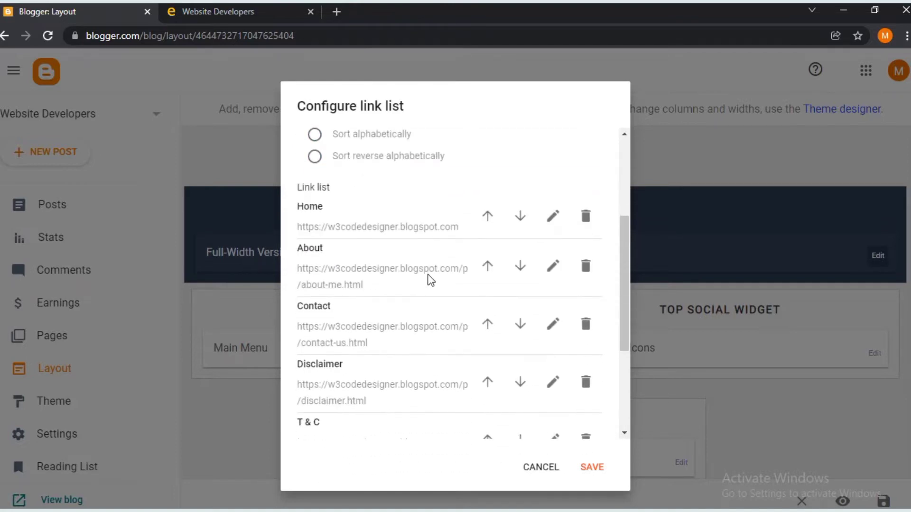
pyautogui.scroll(1, 430, 280)
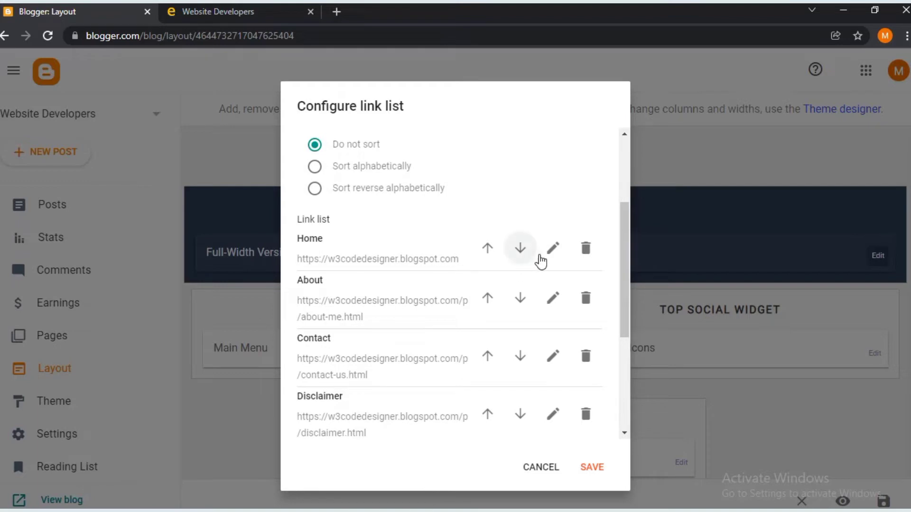
# - Change the Home link's URL to / and update the About link's URL
pyautogui.click(542, 261)
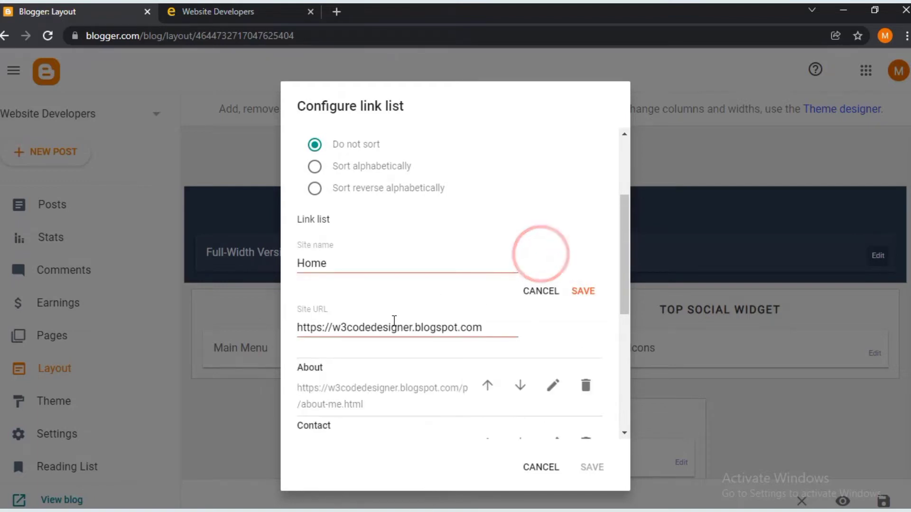
pyautogui.tripleClick(392, 321)
pyautogui.write('/')
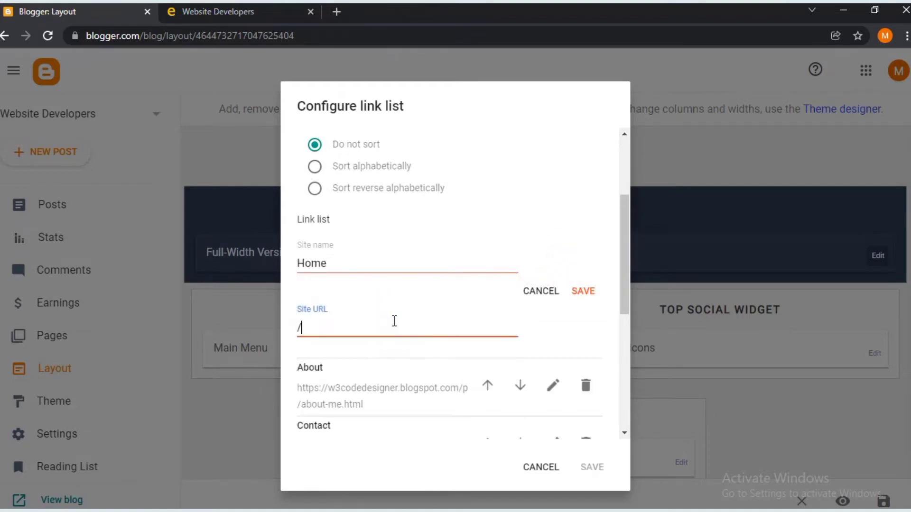
pyautogui.click(590, 292)
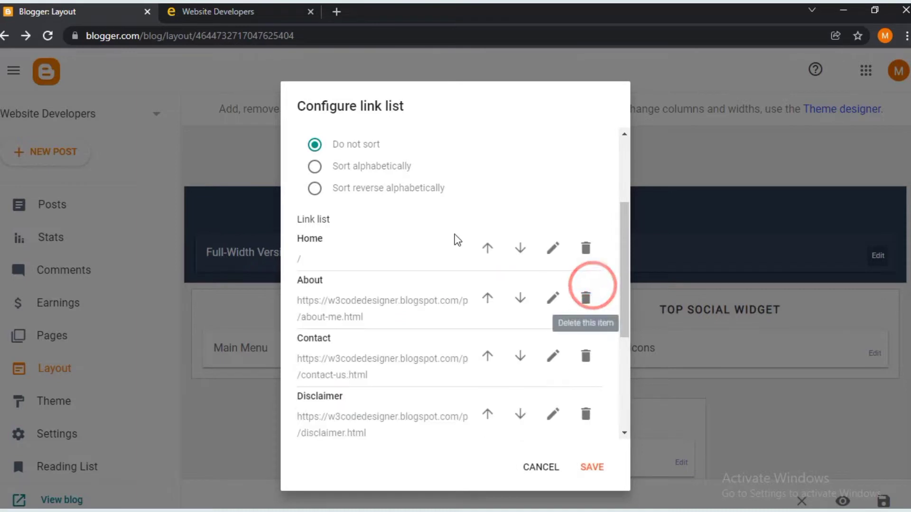
pyautogui.scroll(-2, 593, 287)
pyautogui.click(559, 202)
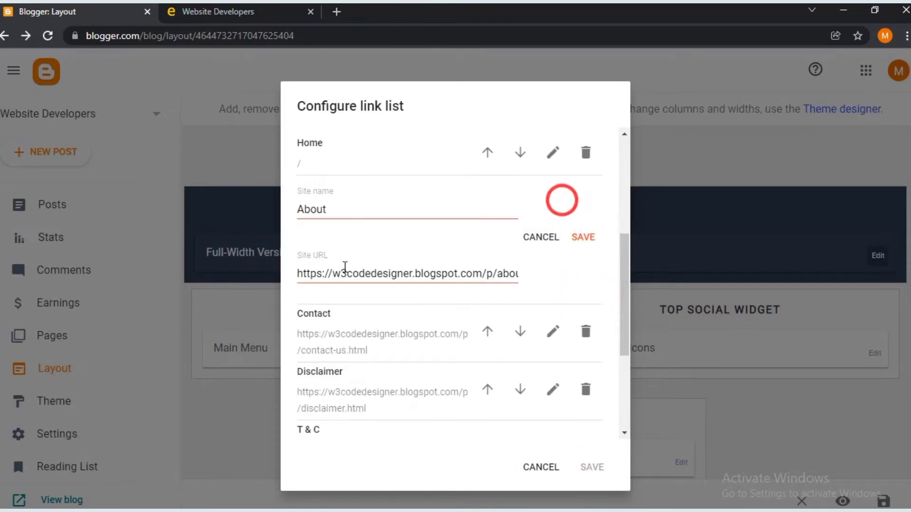
pyautogui.click(382, 274)
pyautogui.tripleClick(382, 275)
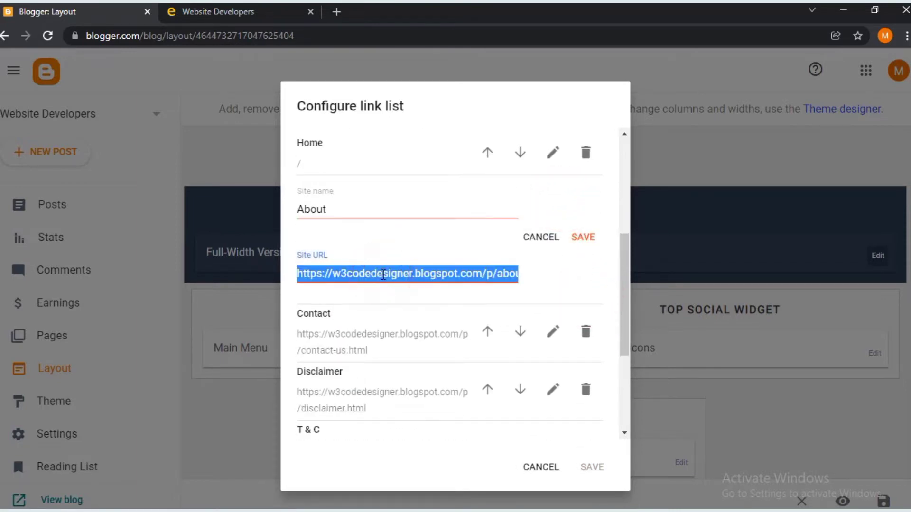
pyautogui.click(383, 274)
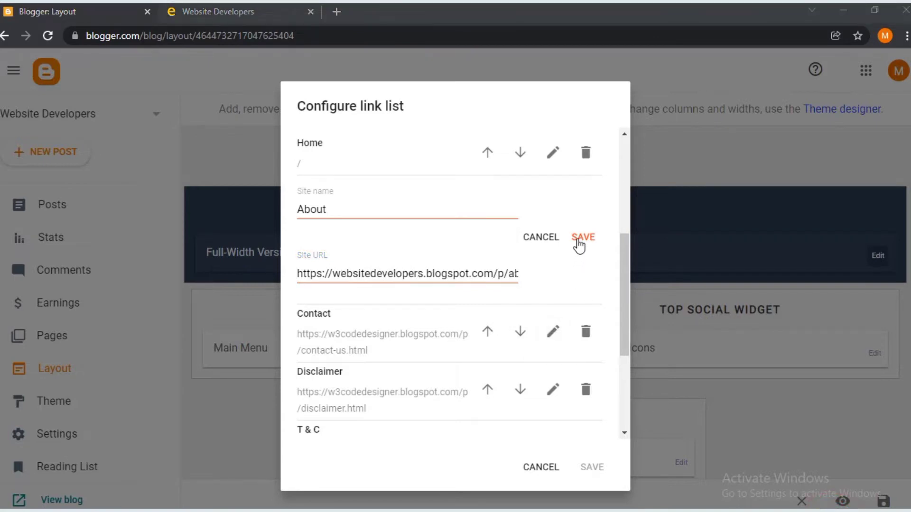
pyautogui.click(578, 239)
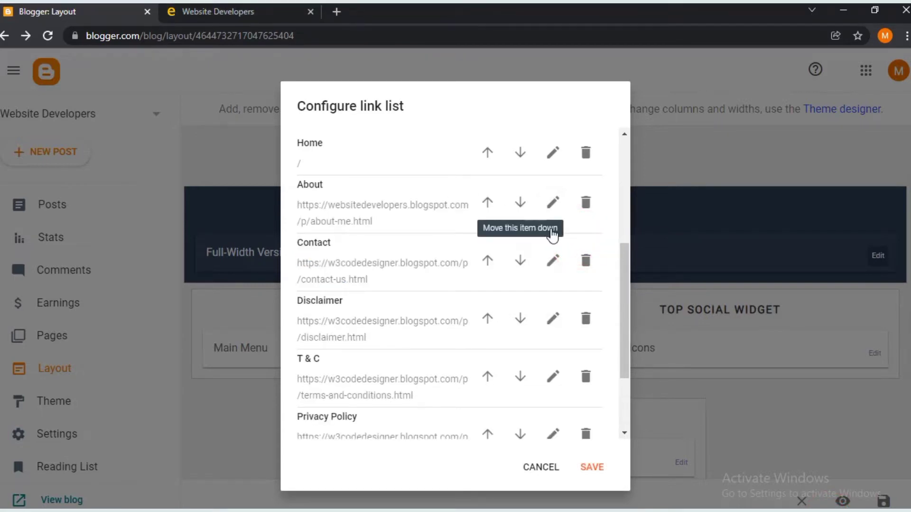
# - Point the Contact and Disclaimer links to the websitedevelopers.blogspot.com domain
pyautogui.click(553, 266)
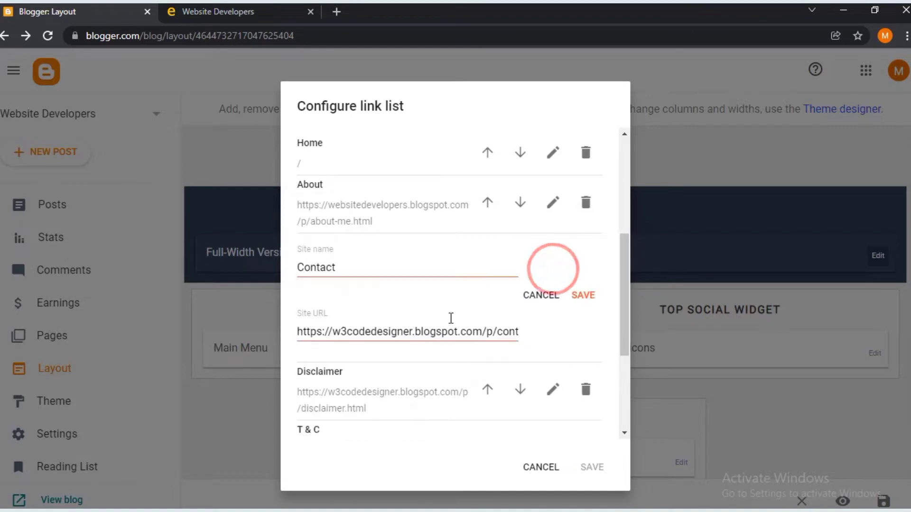
pyautogui.moveTo(485, 329); pyautogui.dragTo(142, 336)
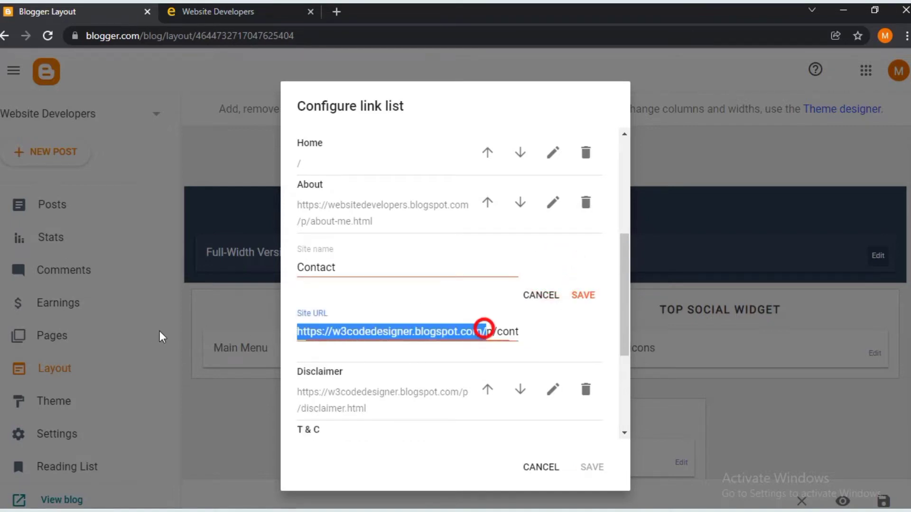
pyautogui.write('https://websitedevelopers.blogspot.com')
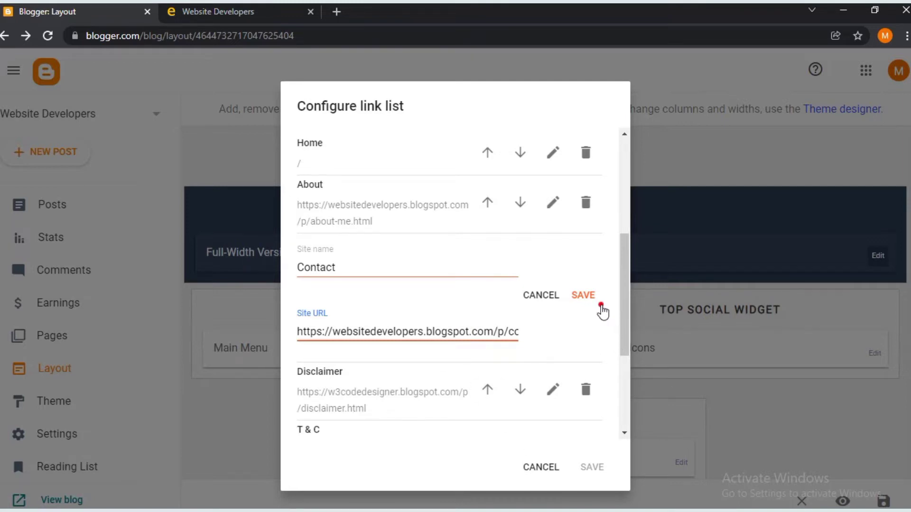
pyautogui.click(600, 305)
pyautogui.scroll(-2, 424, 289)
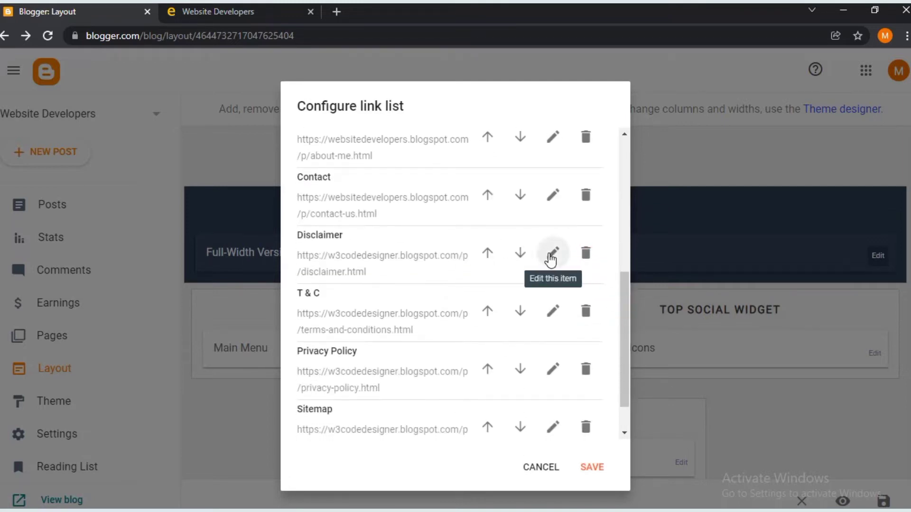
pyautogui.click(552, 254)
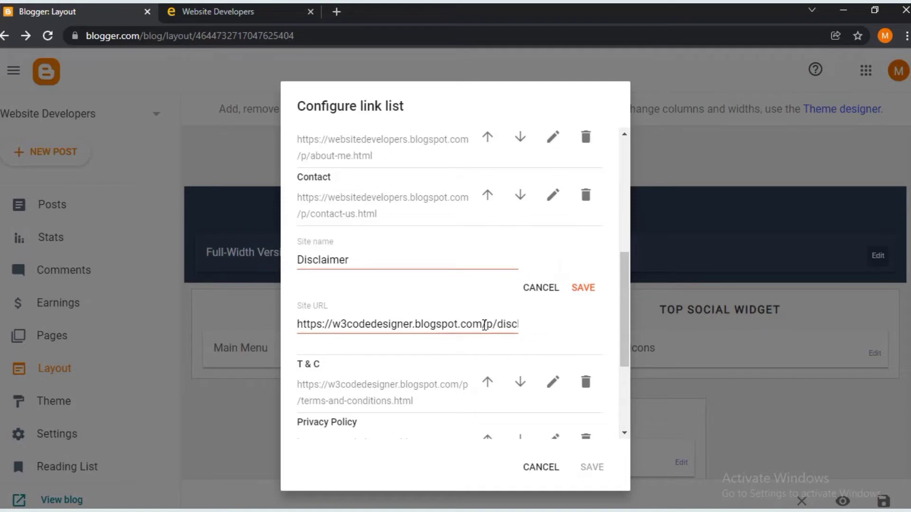
pyautogui.moveTo(484, 325); pyautogui.dragTo(148, 323)
pyautogui.write('https://websitedevelopers.blogspot.com')
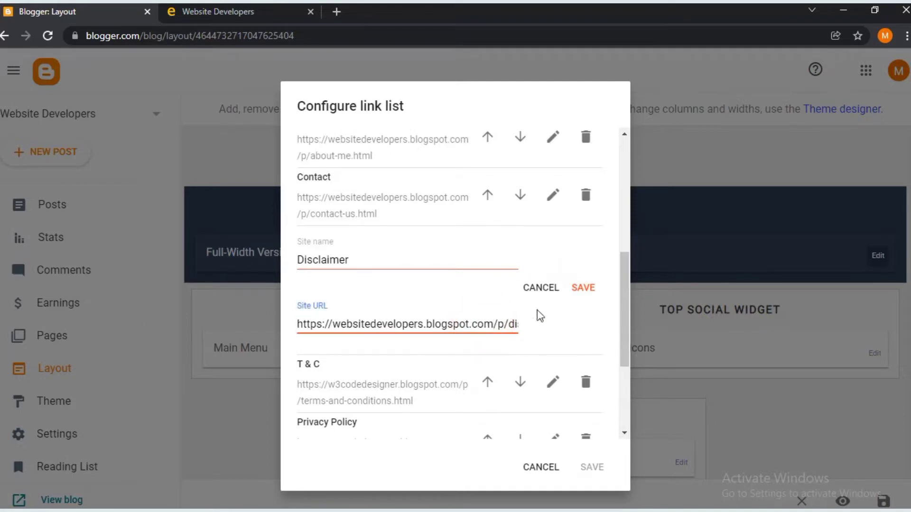
pyautogui.click(576, 301)
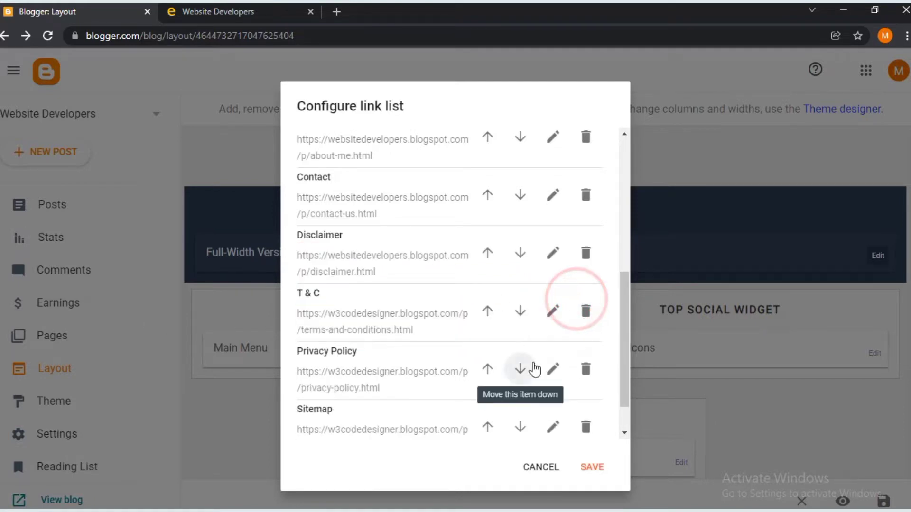
pyautogui.scroll(-1, 535, 369)
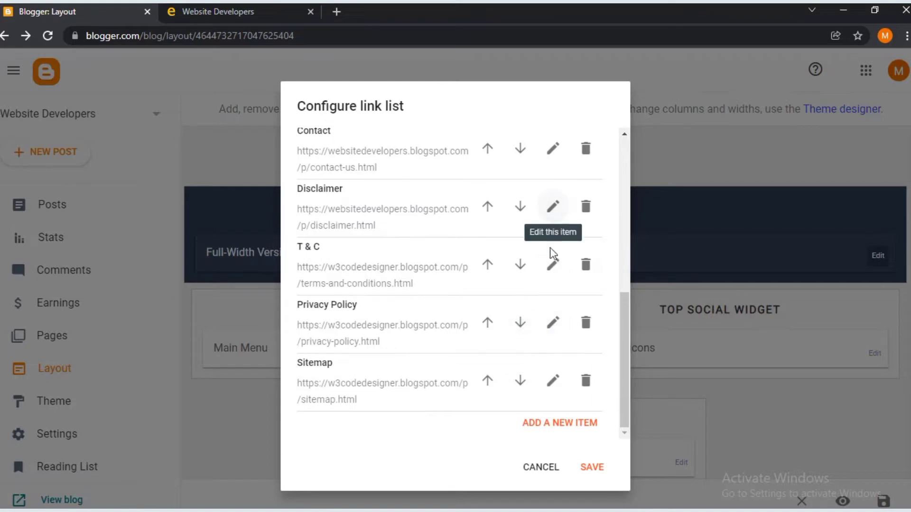
# - Point the T & C and Privacy Policy links to the websitedevelopers.blogspot.com domain
pyautogui.click(553, 265)
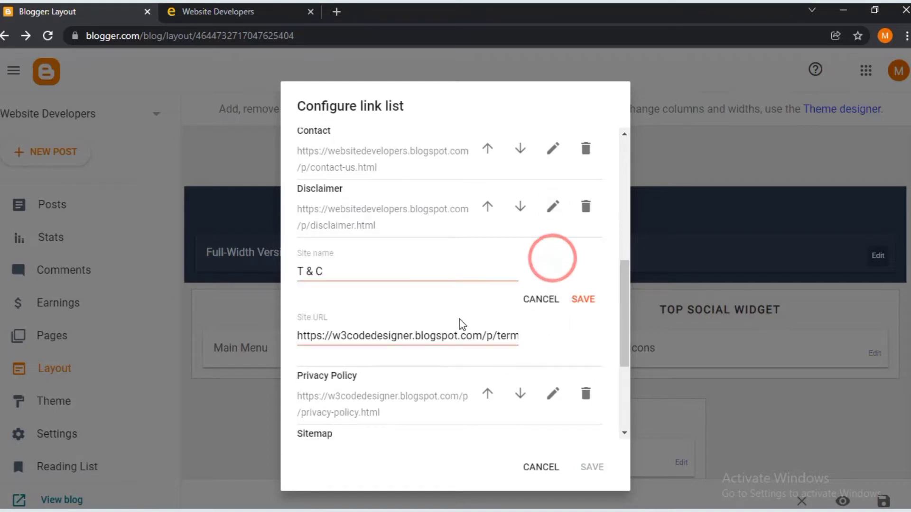
pyautogui.moveTo(484, 338); pyautogui.dragTo(138, 335)
pyautogui.write('https://websitedevelopers.blogspot.com')
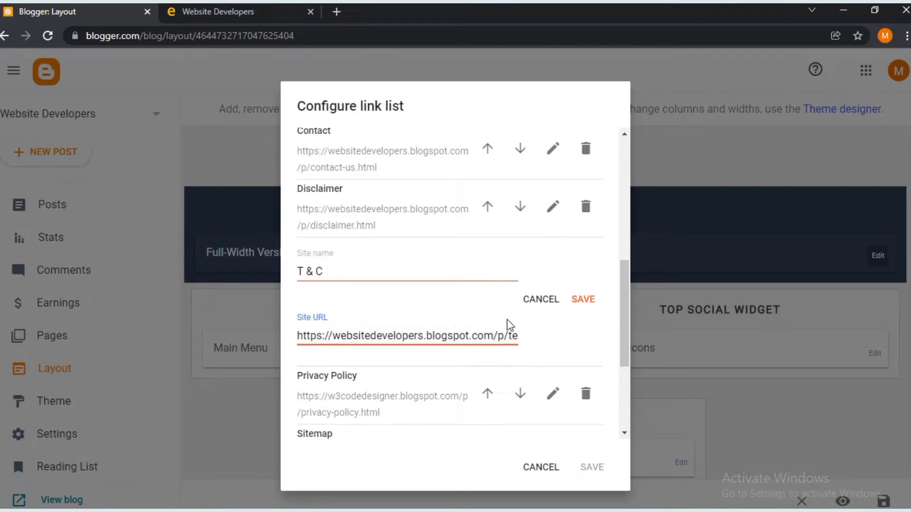
pyautogui.click(587, 303)
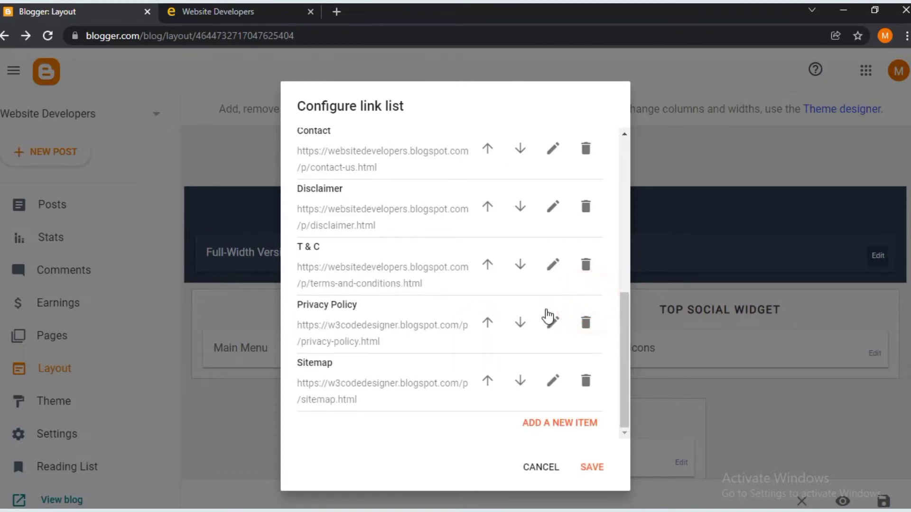
pyautogui.click(551, 325)
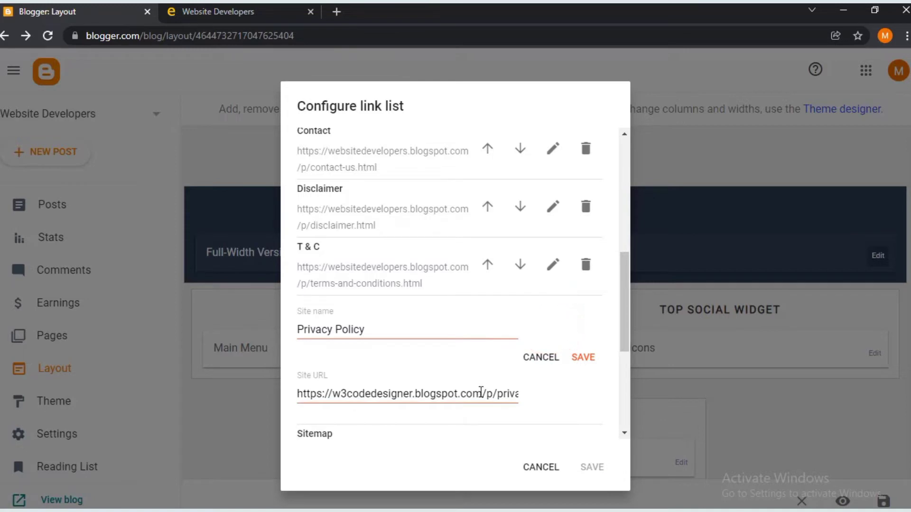
pyautogui.moveTo(482, 393); pyautogui.dragTo(135, 381)
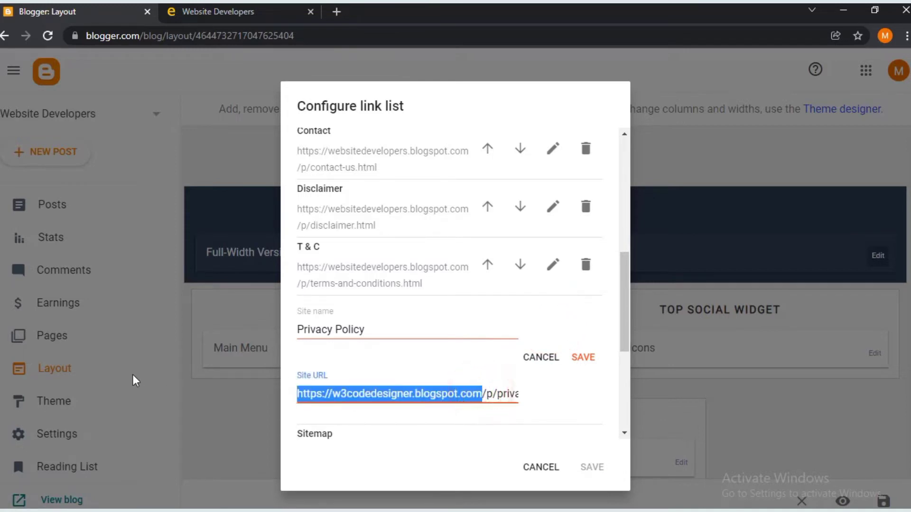
pyautogui.write('https://websitedevelopers.blogspot.com')
pyautogui.click(598, 355)
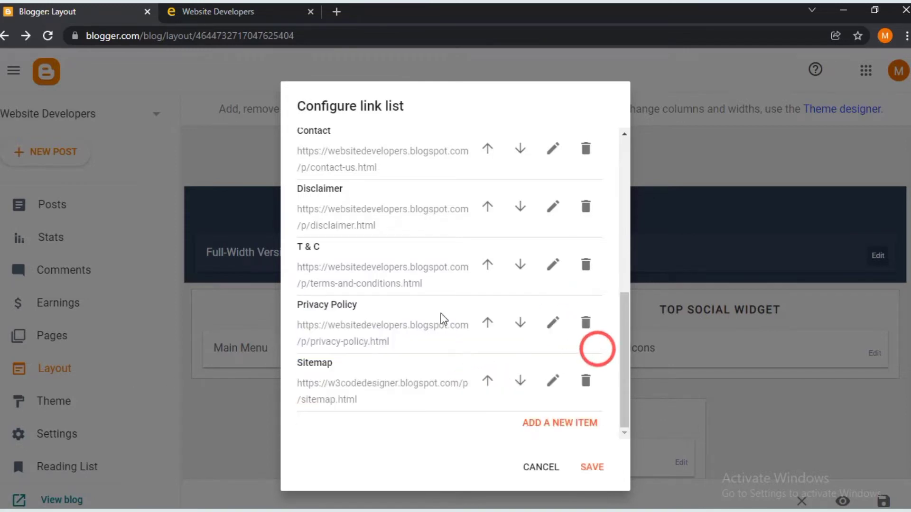
# - Open the Sitemap link and cancel the edit without changes
pyautogui.click(551, 380)
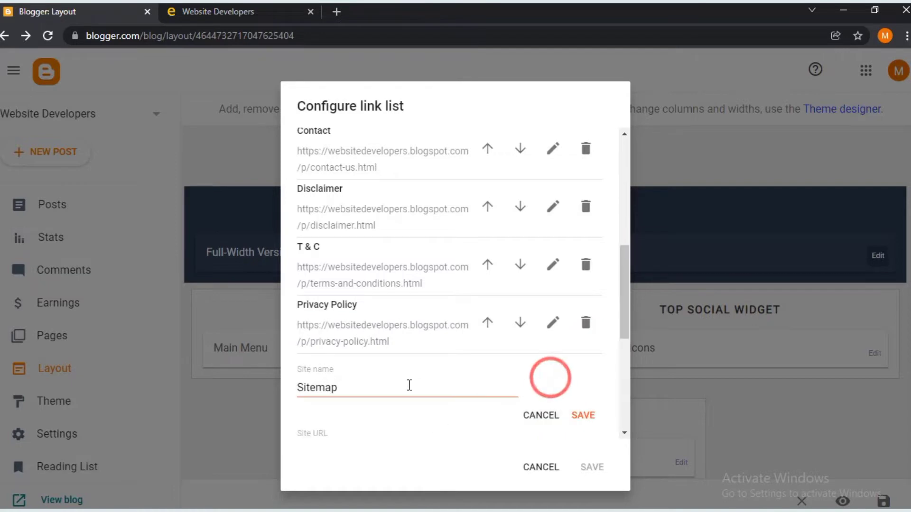
pyautogui.scroll(-5, 427, 330)
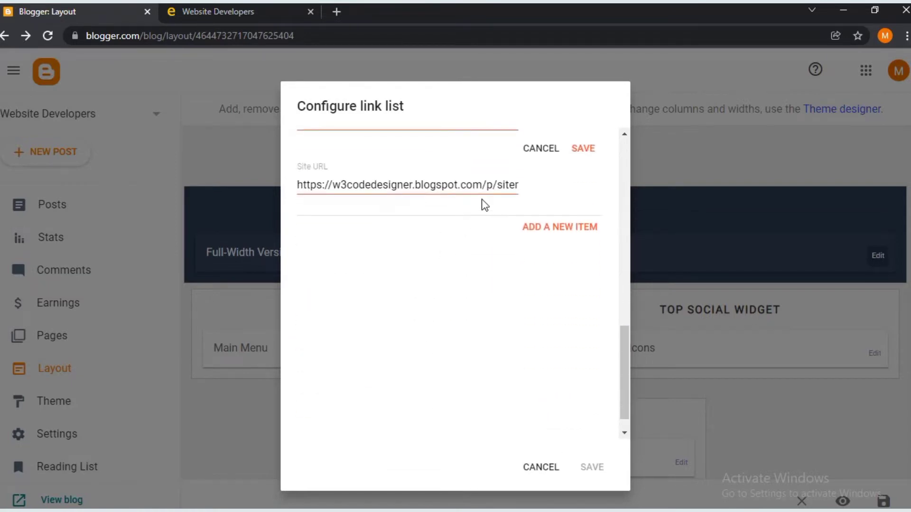
pyautogui.scroll(4, 482, 207)
pyautogui.click(541, 345)
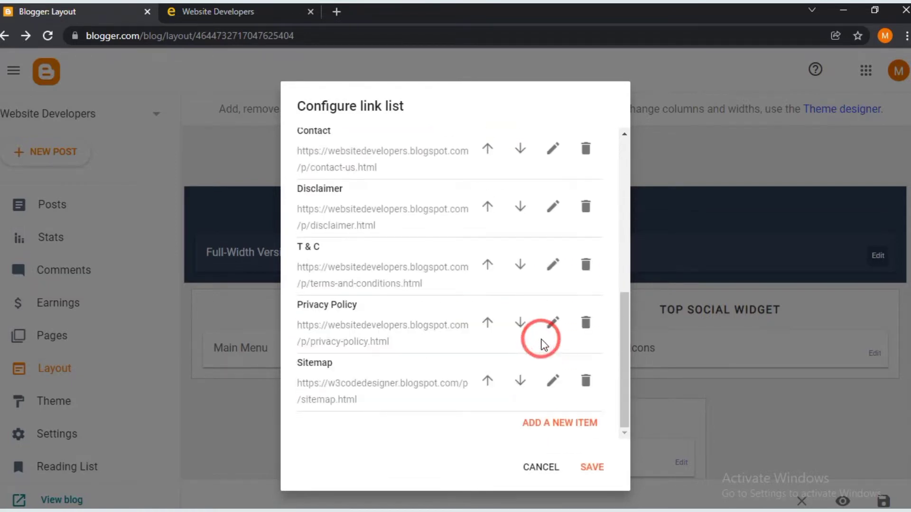
# - Delete the Sitemap link from the Top Menu list
pyautogui.click(586, 382)
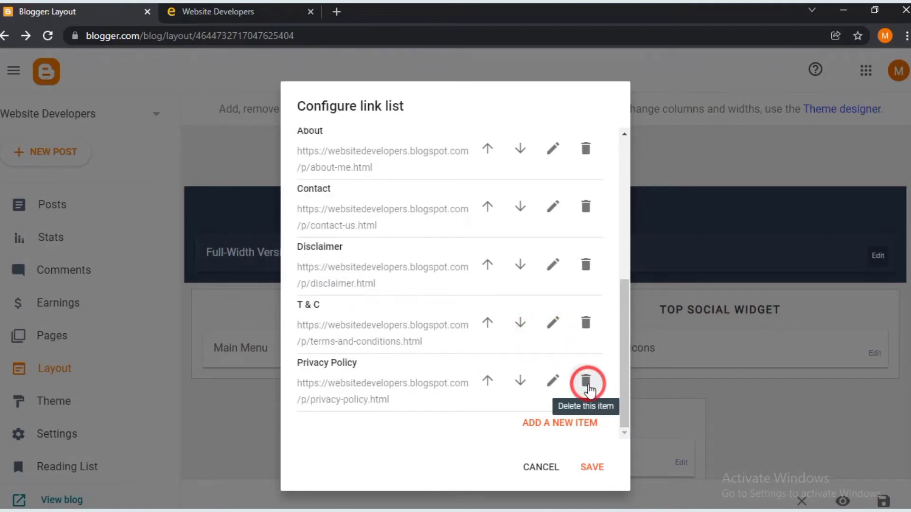
pyautogui.scroll(10, 384, 375)
pyautogui.scroll(-2, 383, 375)
pyautogui.scroll(-3, 384, 379)
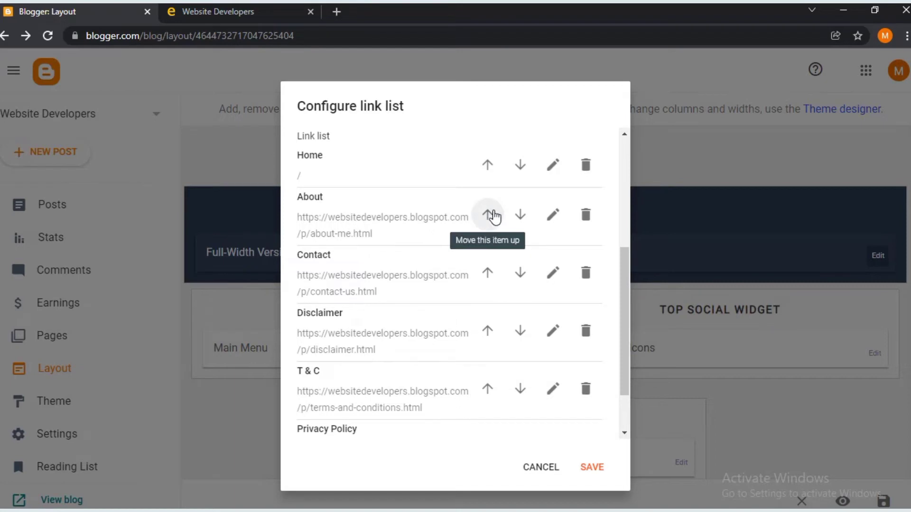
# - Reorder the links as Contact, About, T & C, Privacy Policy, Disclaimer and save the list
pyautogui.click(488, 271)
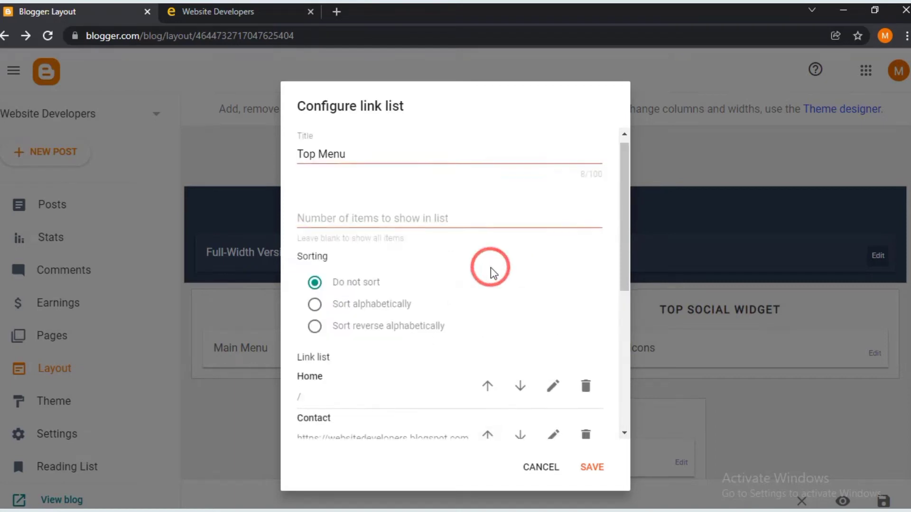
pyautogui.scroll(-4, 491, 268)
pyautogui.scroll(-2, 424, 260)
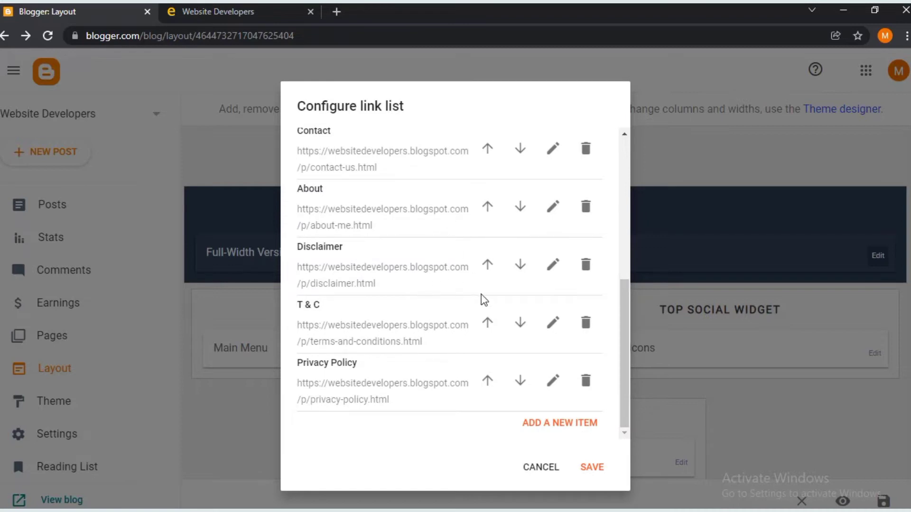
pyautogui.click(518, 268)
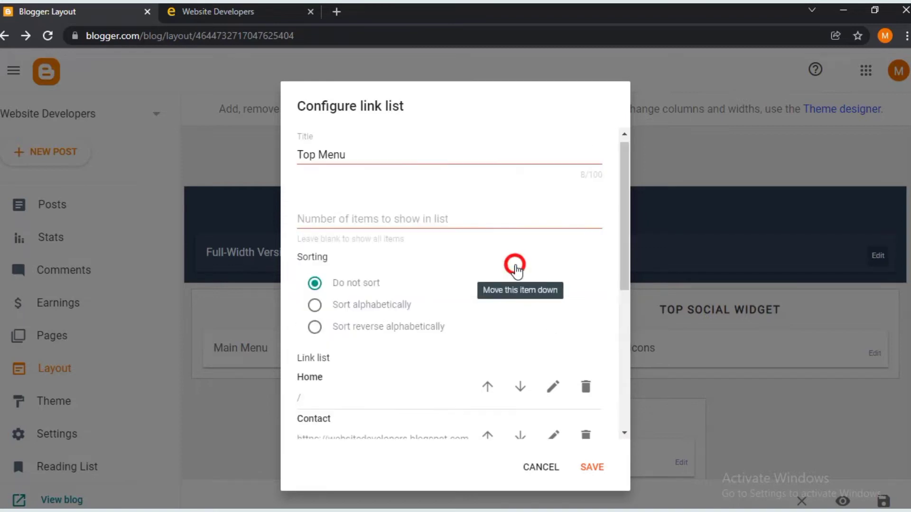
pyautogui.scroll(-5, 516, 264)
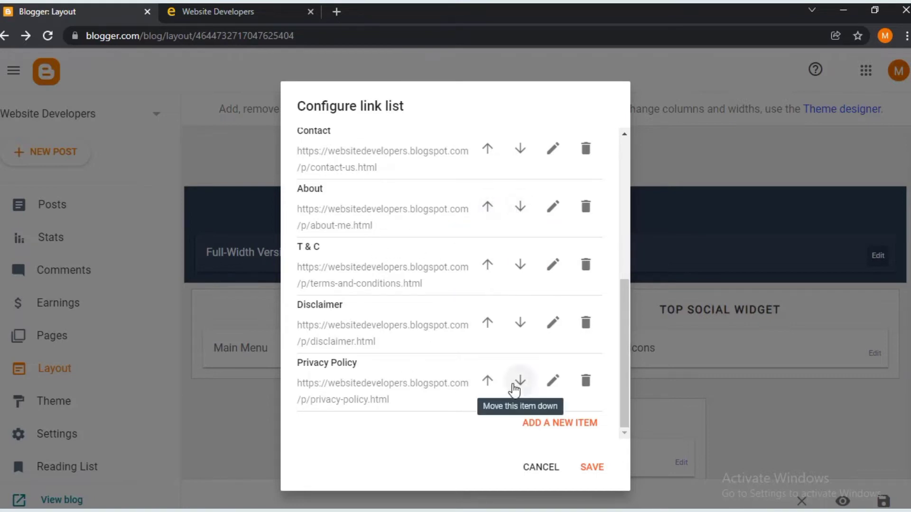
pyautogui.click(488, 377)
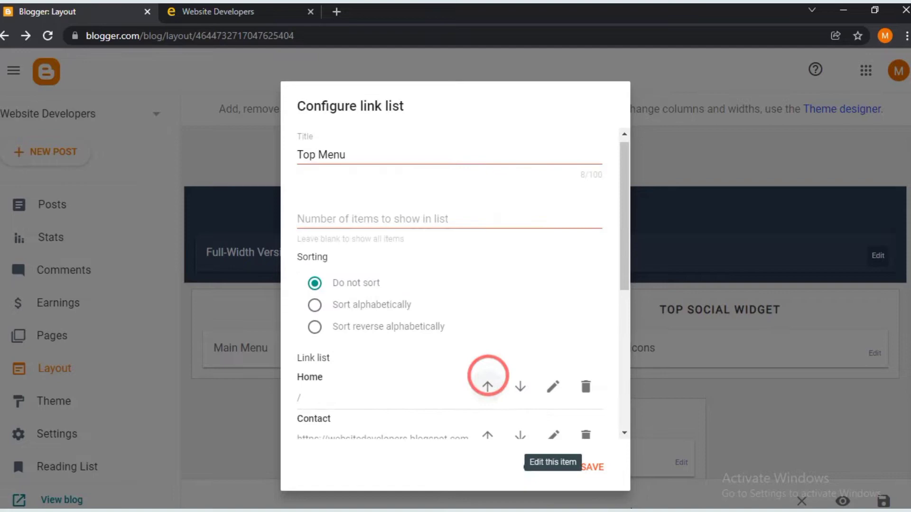
pyautogui.click(603, 474)
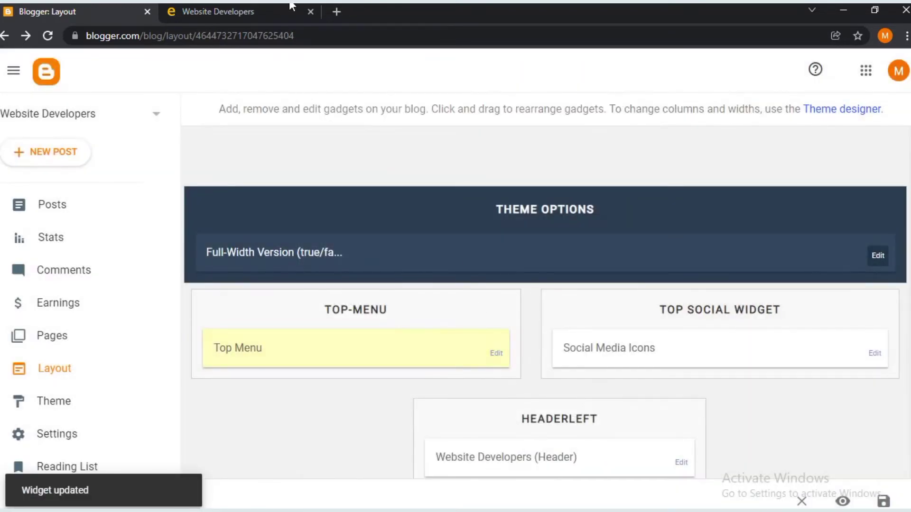
pyautogui.click(291, 6)
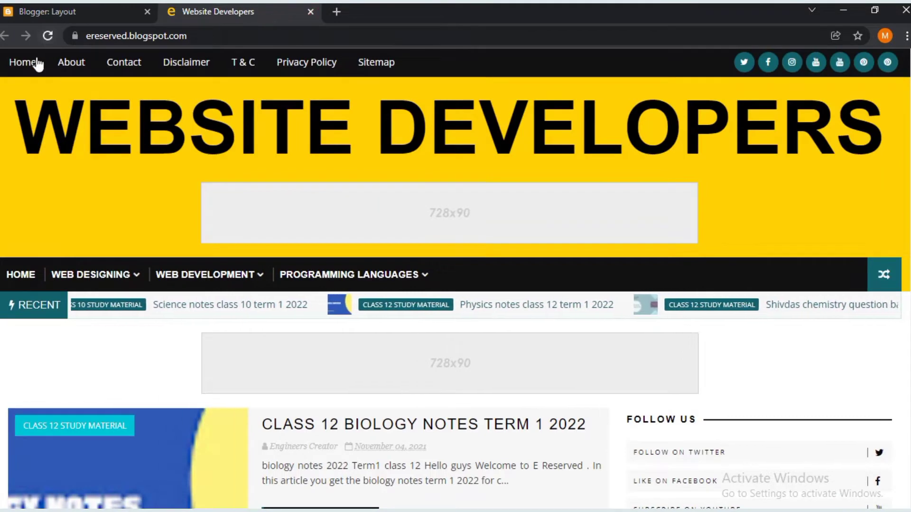
# - Reload the blog to view the new menu, then open the Social Media Icons link list
pyautogui.click(49, 36)
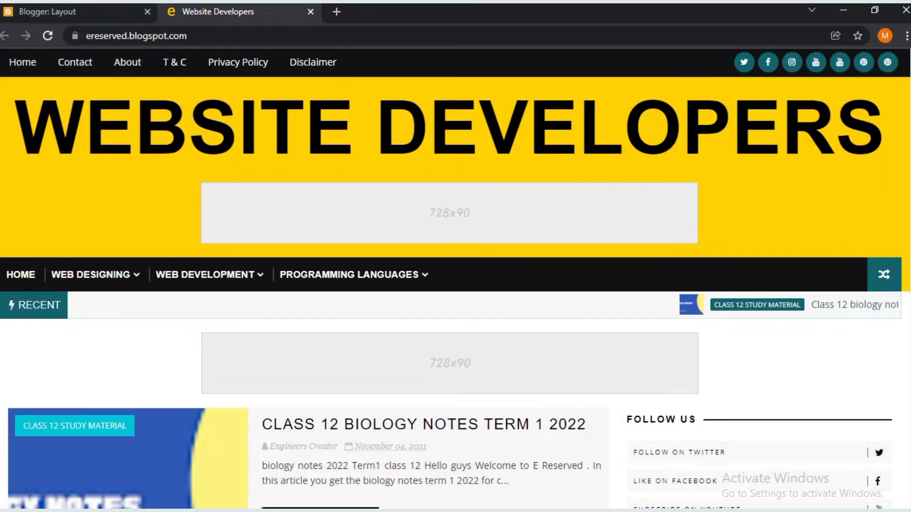
pyautogui.click(88, 8)
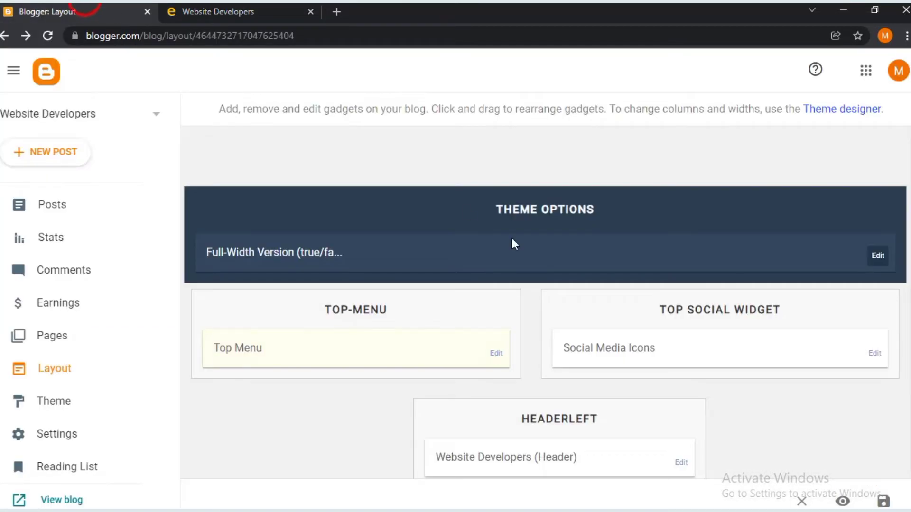
pyautogui.scroll(-2, 598, 327)
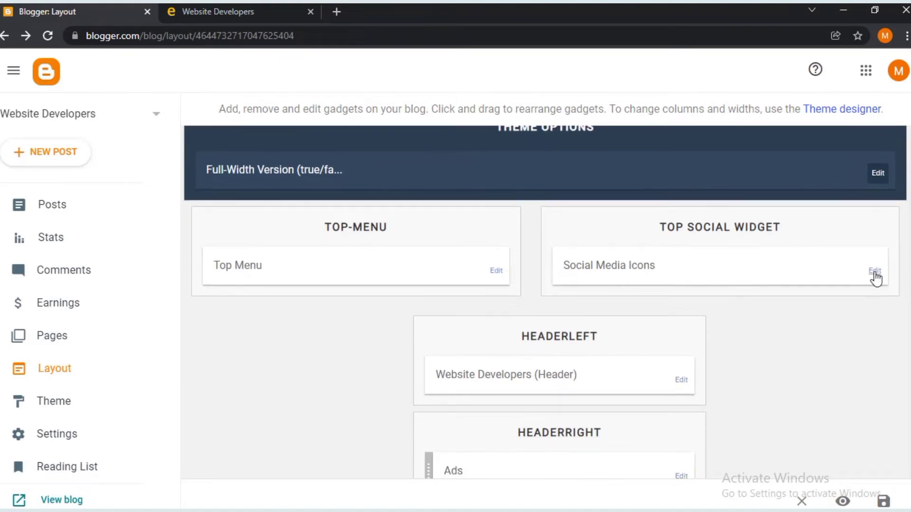
pyautogui.click(875, 272)
pyautogui.click(275, 12)
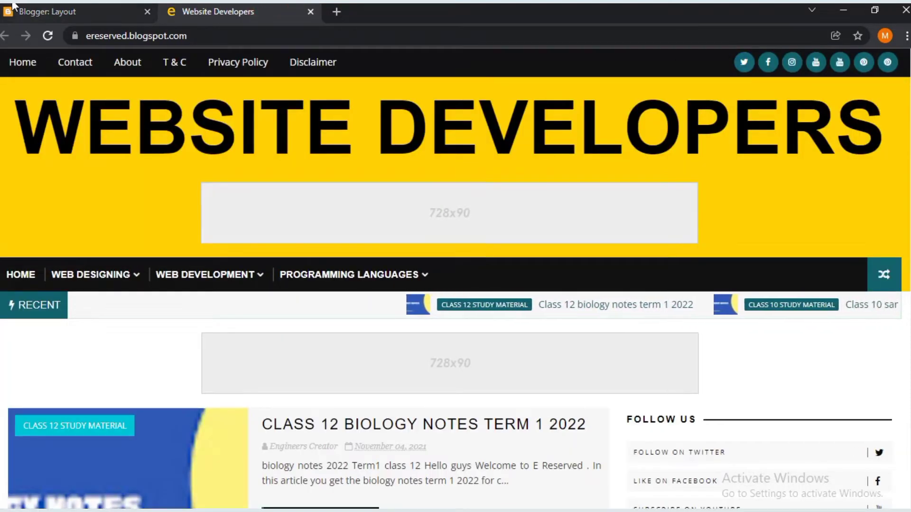
pyautogui.click(47, 12)
pyautogui.scroll(-3, 377, 278)
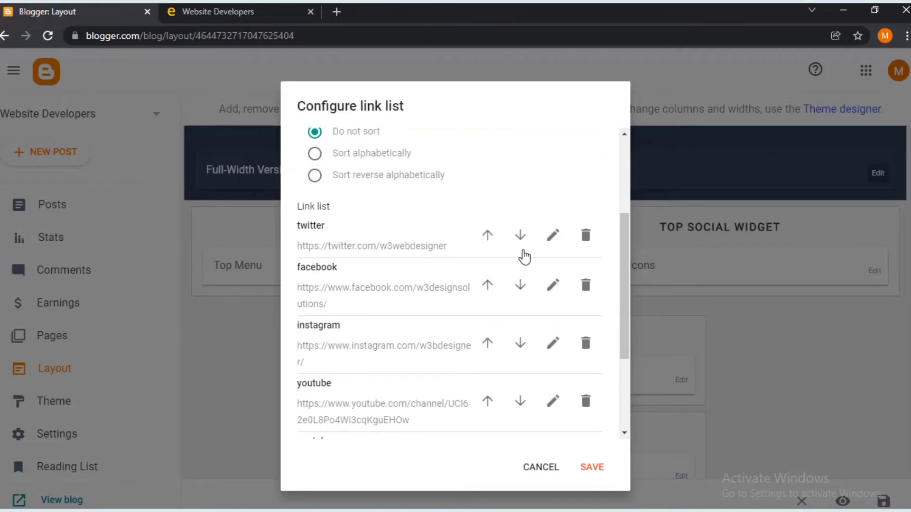
# - Check the twitter link, then delete the duplicate youtube link and both pinterest links
pyautogui.click(553, 236)
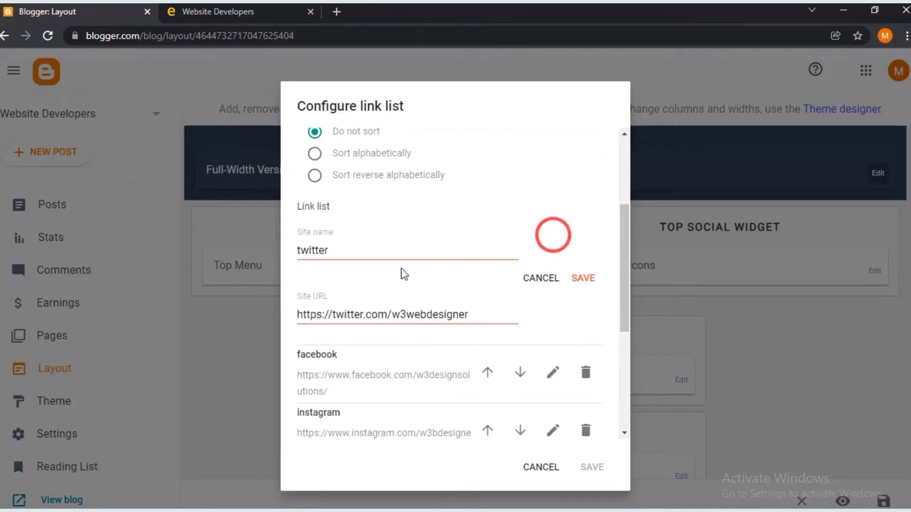
pyautogui.click(401, 312)
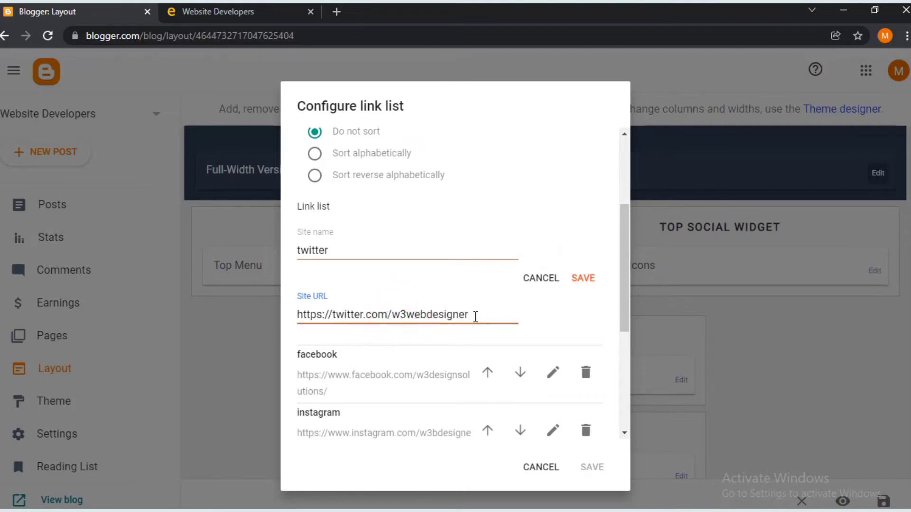
pyautogui.click(587, 283)
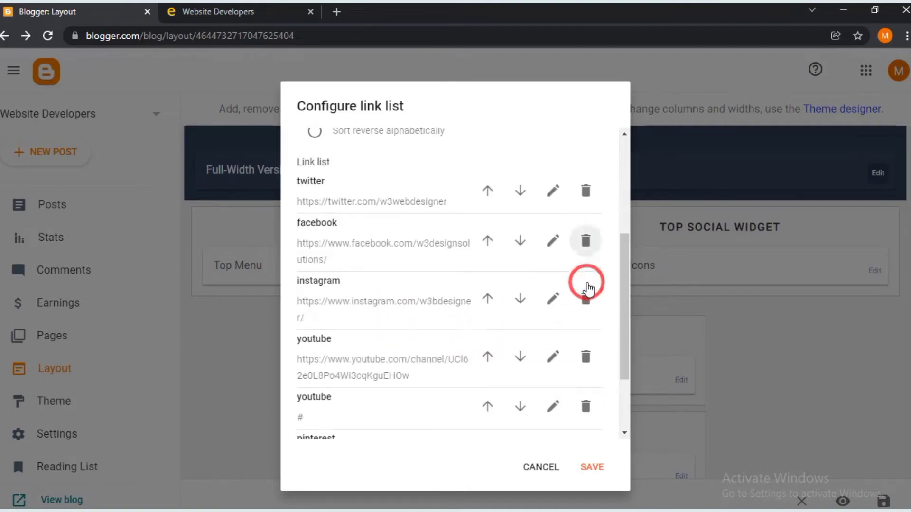
pyautogui.scroll(-4, 536, 261)
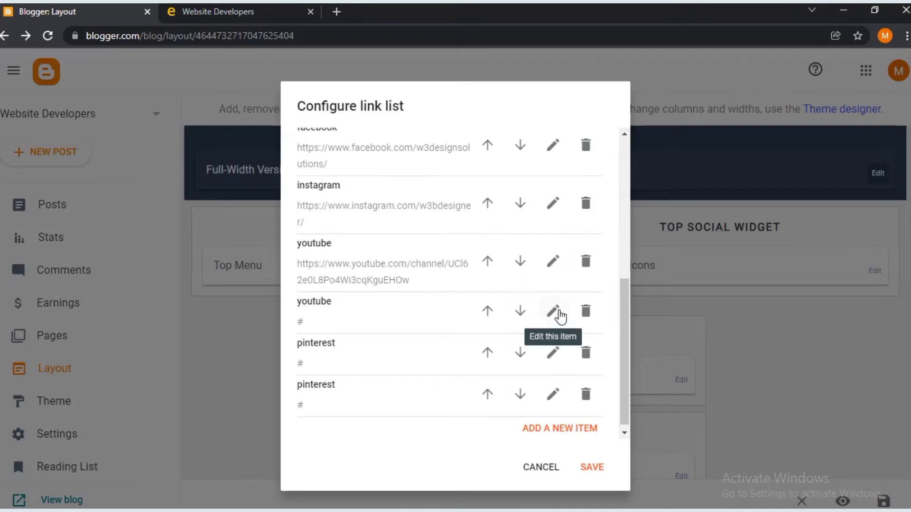
pyautogui.click(586, 311)
pyautogui.click(585, 357)
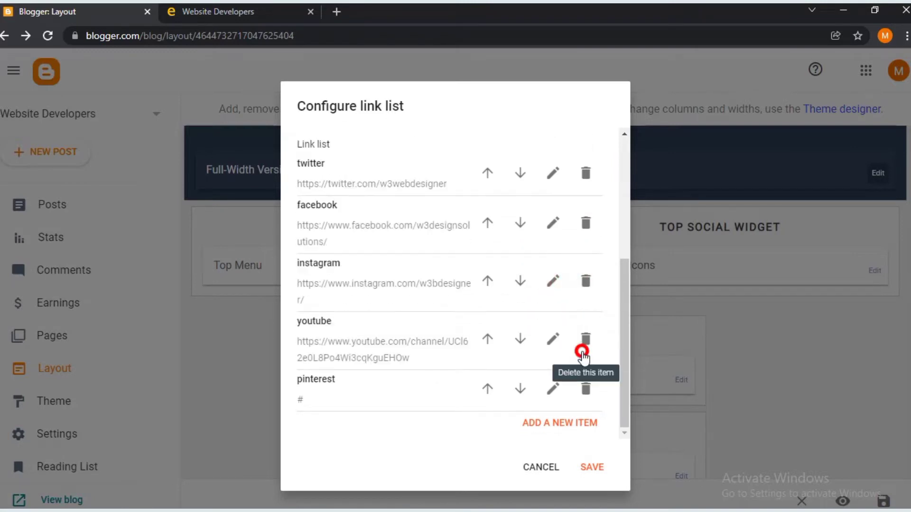
pyautogui.click(586, 386)
# - Settle the order with twitter first and save the social links list
pyautogui.scroll(4, 426, 310)
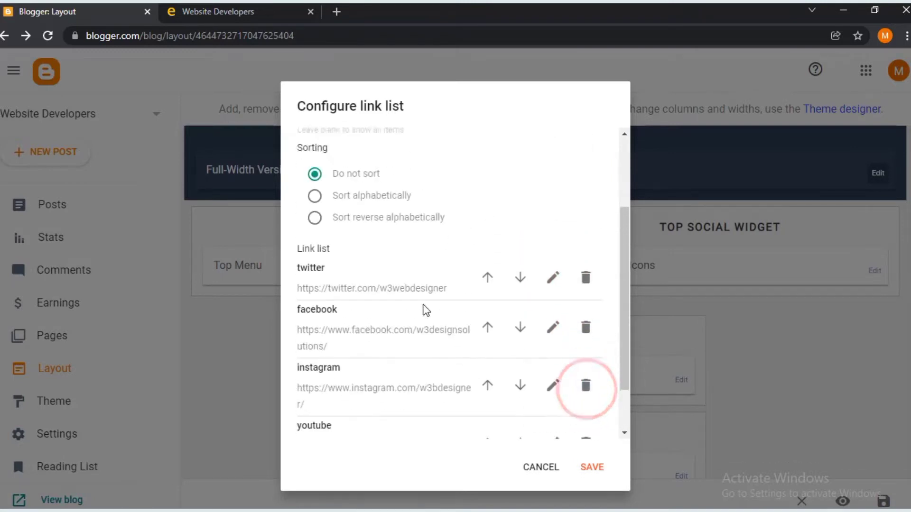
pyautogui.scroll(-4, 426, 311)
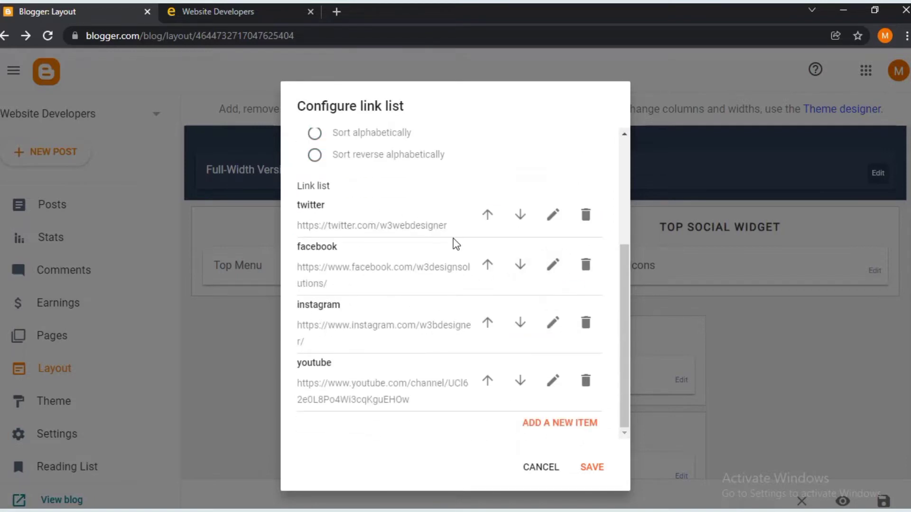
pyautogui.click(487, 265)
pyautogui.scroll(-4, 489, 270)
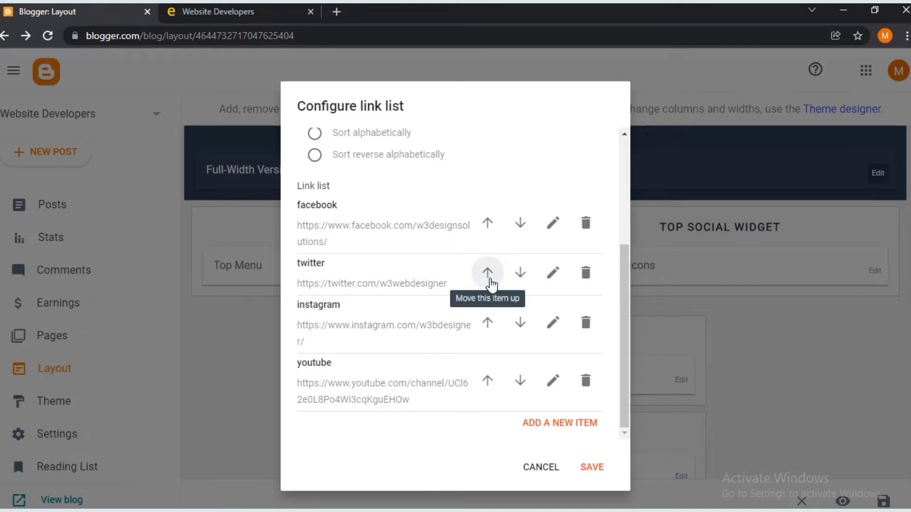
pyautogui.click(488, 273)
pyautogui.scroll(-4, 491, 280)
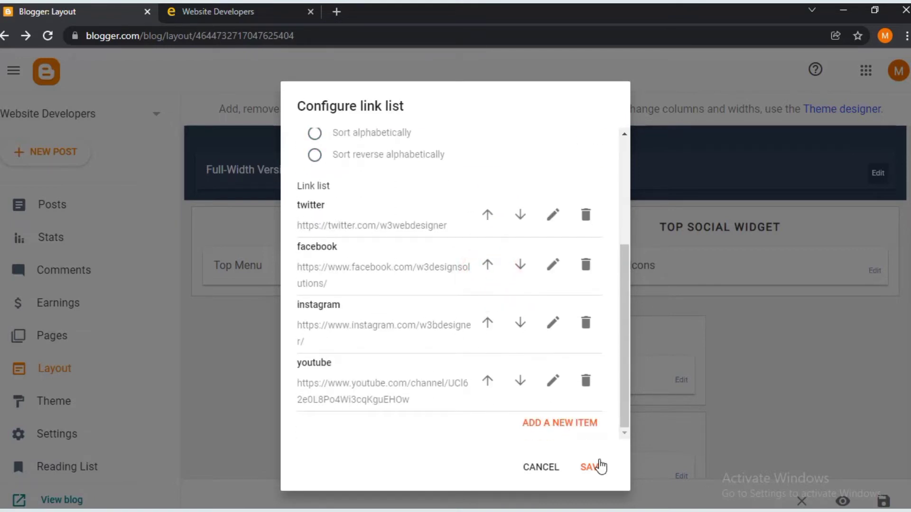
pyautogui.click(590, 466)
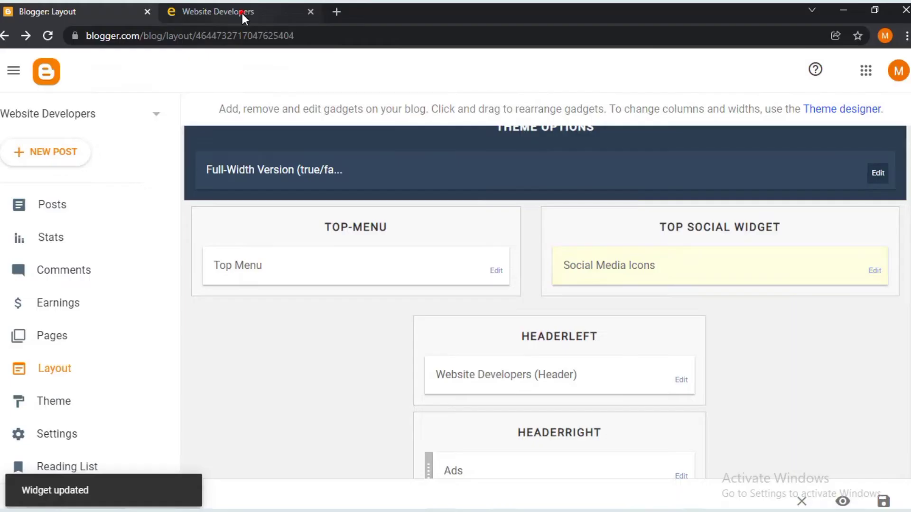
# - Reload the live blog to see the four social icons, then return to the layout editor
pyautogui.click(242, 13)
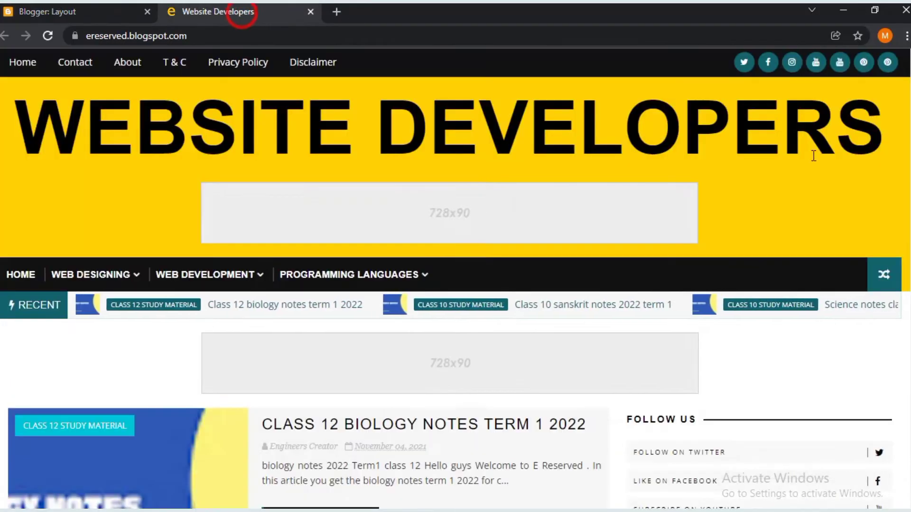
pyautogui.click(48, 35)
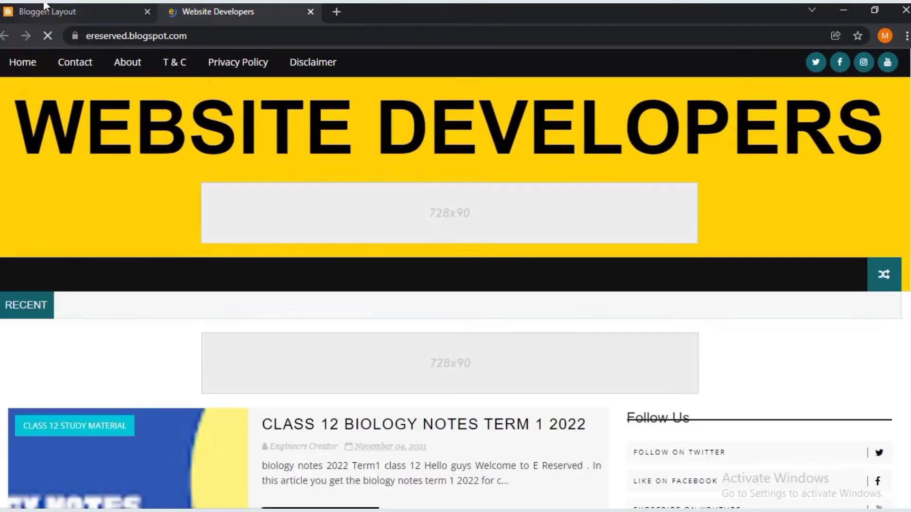
pyautogui.click(45, 4)
pyautogui.scroll(-3, 514, 404)
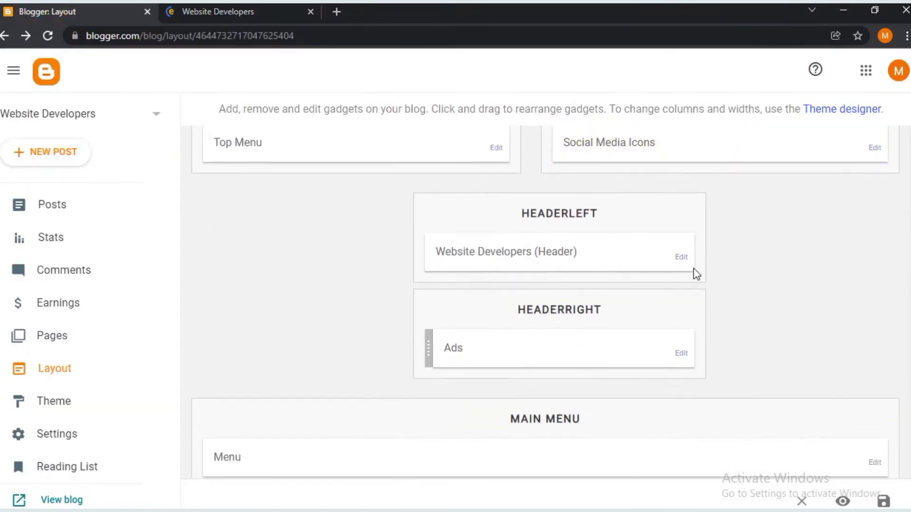
# - Paste 'Lets Create Website - Make your carrier online' as the Header's blog description and save
pyautogui.click(683, 258)
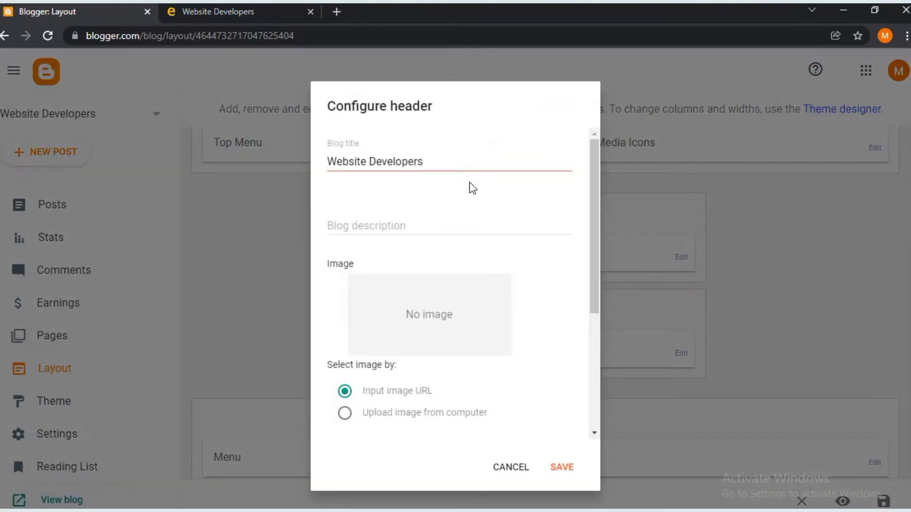
pyautogui.click(467, 161)
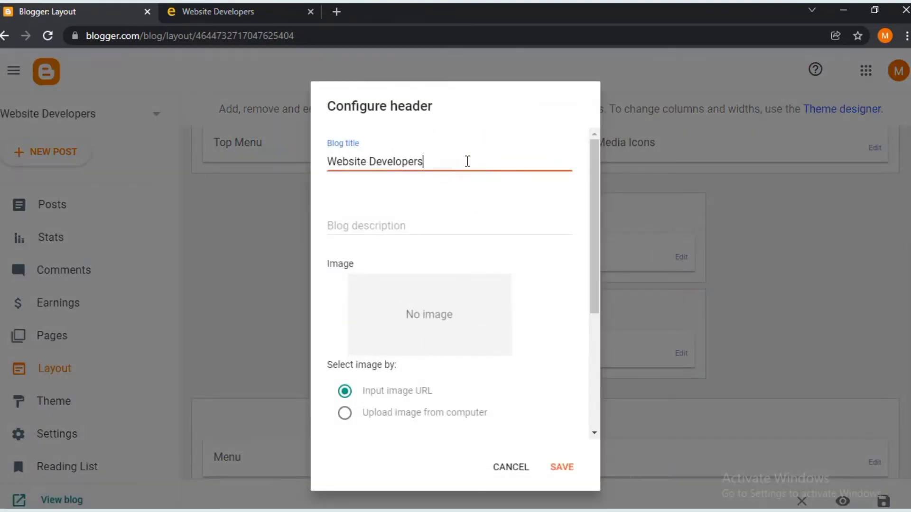
pyautogui.click(463, 230)
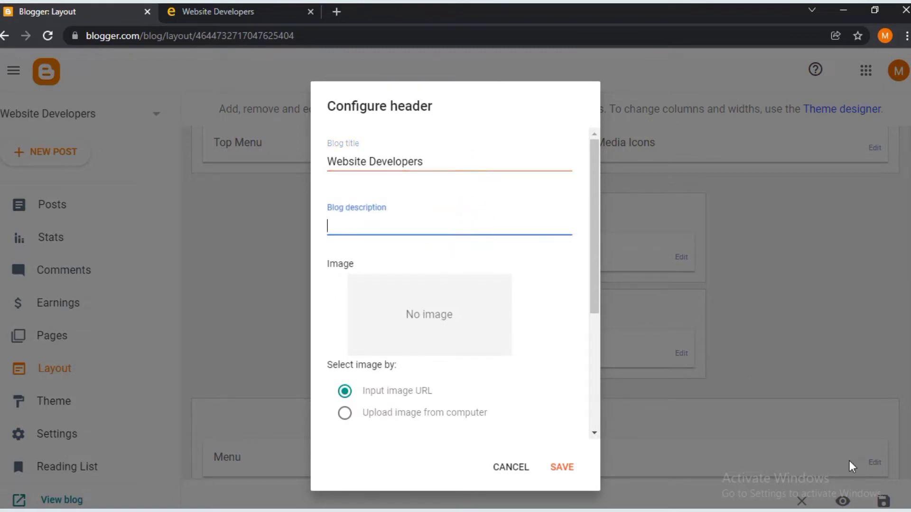
pyautogui.write('Lets Create Website - Make your carrier')
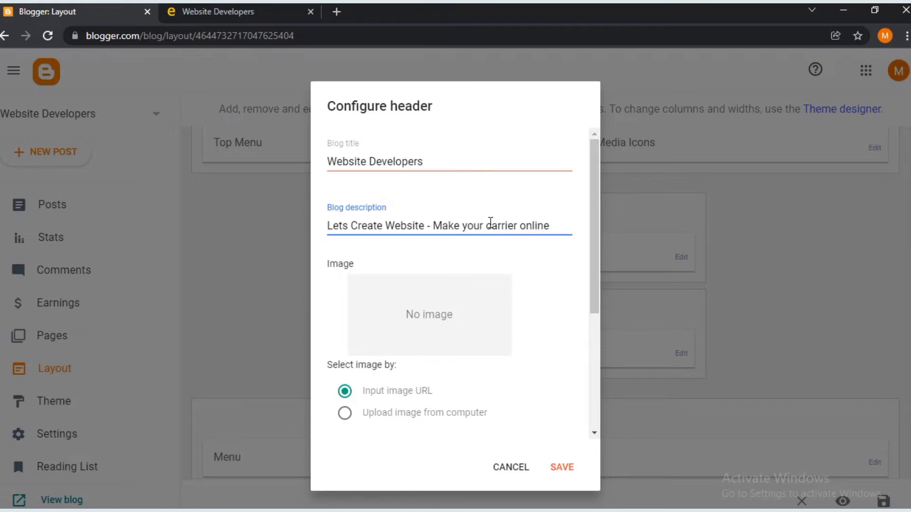
pyautogui.scroll(-3, 540, 355)
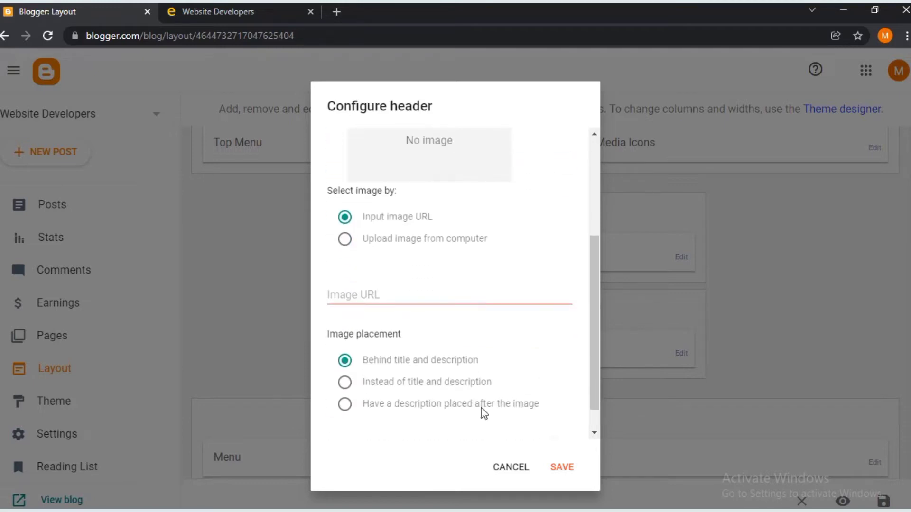
pyautogui.click(558, 468)
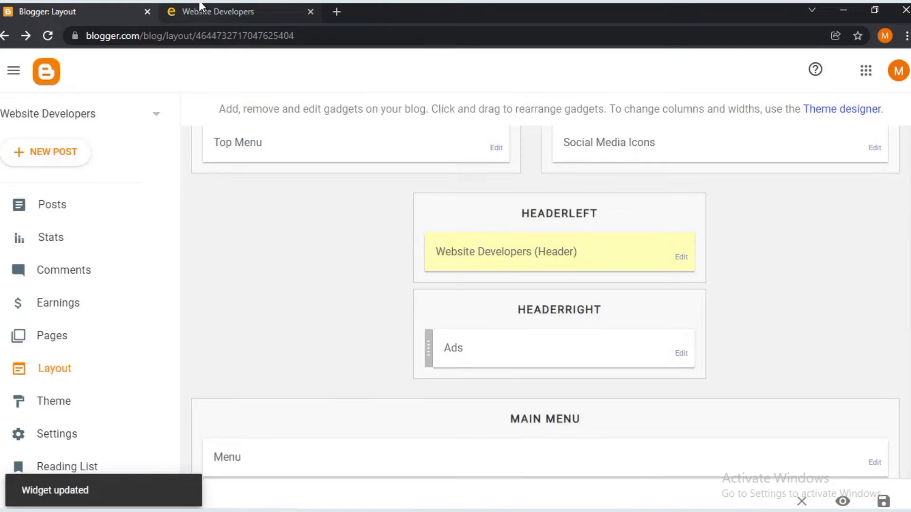
# - Reload the live blog to check the new description, then return to the layout editor
pyautogui.click(199, 8)
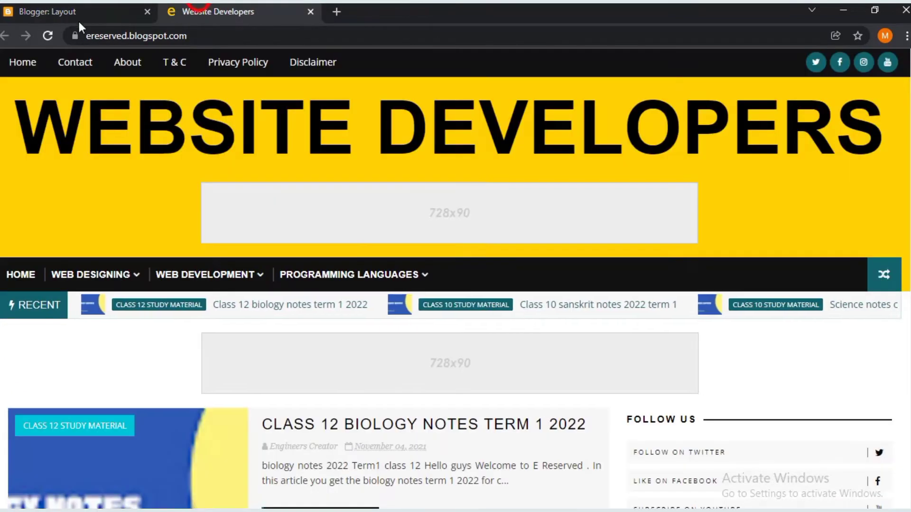
pyautogui.click(46, 34)
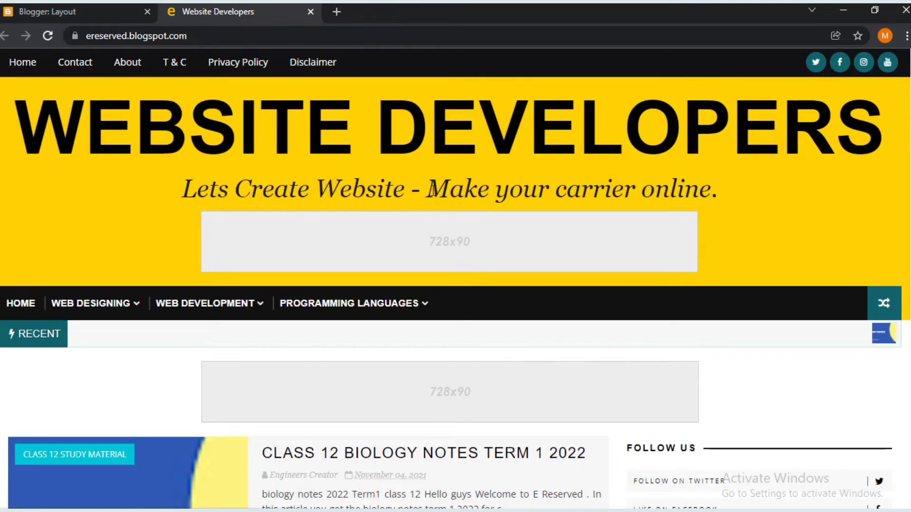
pyautogui.click(108, 19)
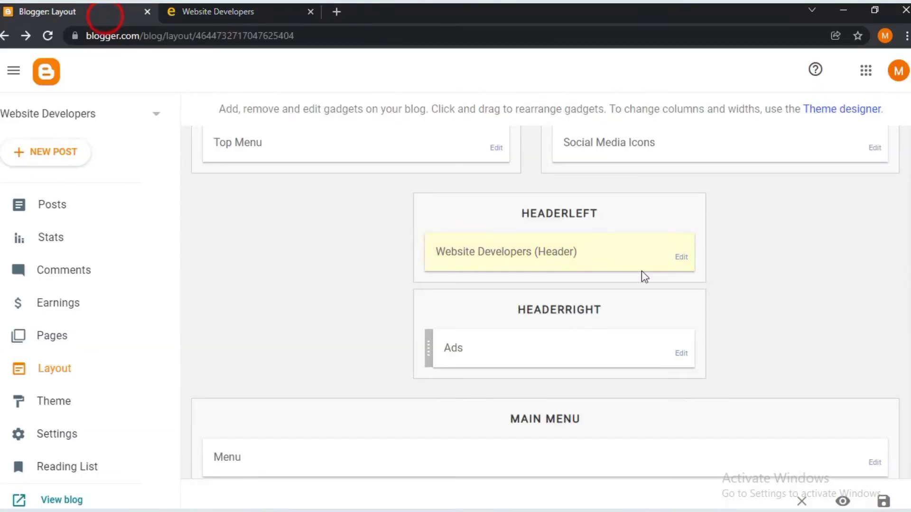
# - Upload download.jpg as the header image, show it instead of title and description, and save
pyautogui.click(683, 257)
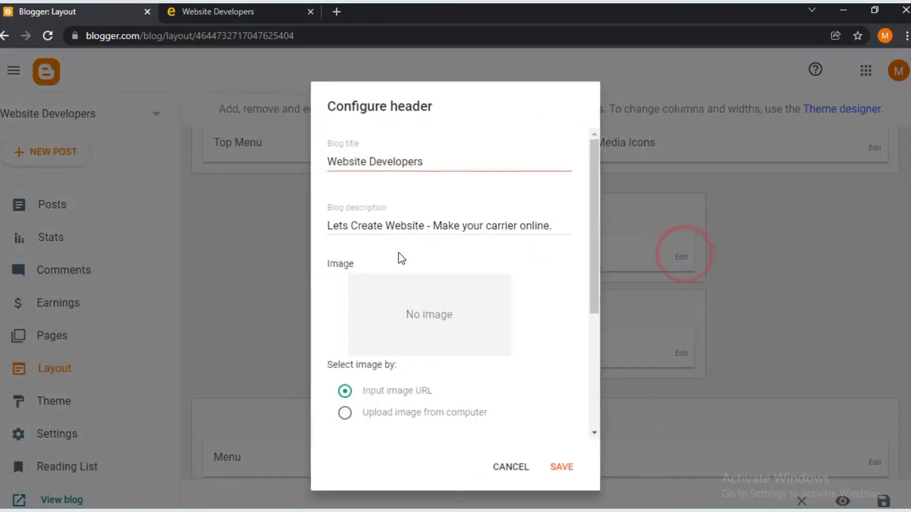
pyautogui.scroll(-3, 371, 241)
pyautogui.scroll(-1, 434, 209)
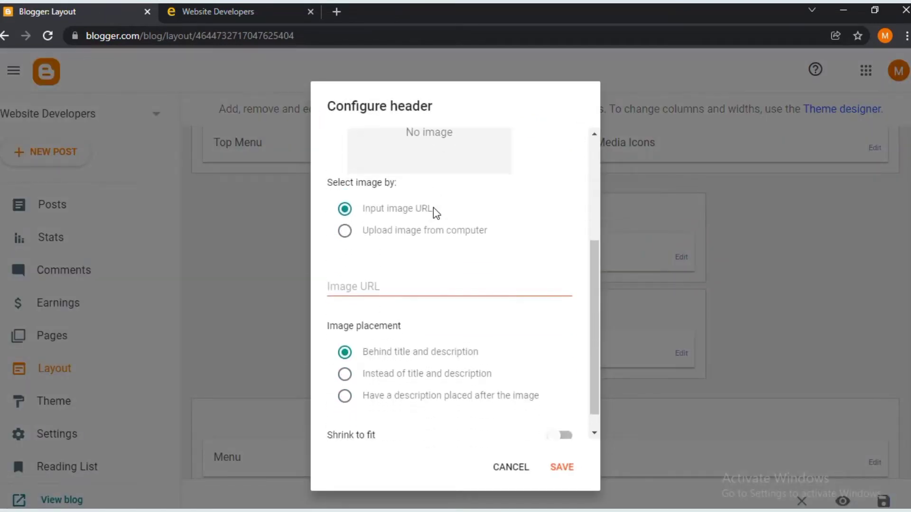
pyautogui.click(344, 231)
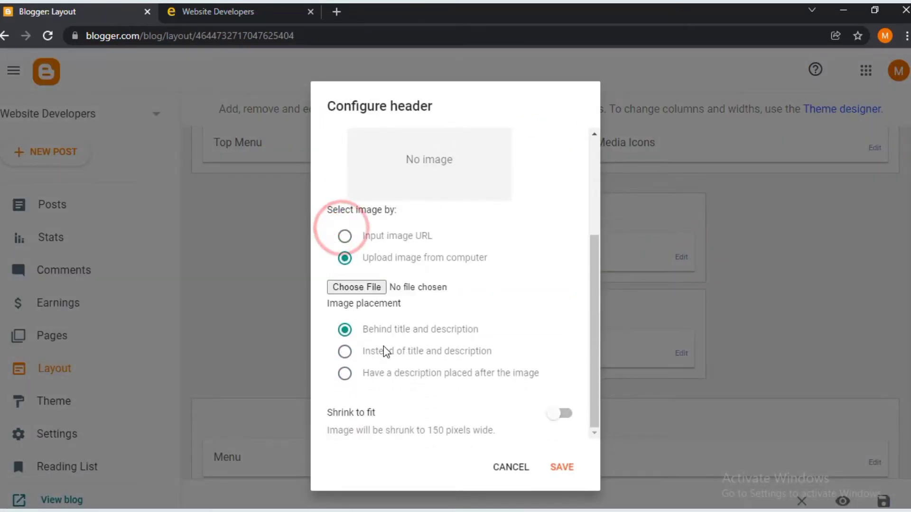
pyautogui.click(367, 289)
pyautogui.click(376, 390)
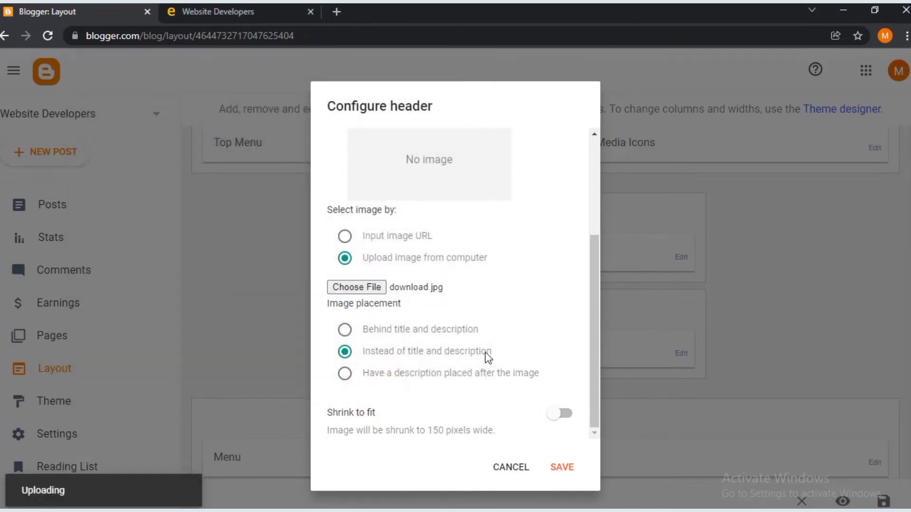
pyautogui.click(345, 351)
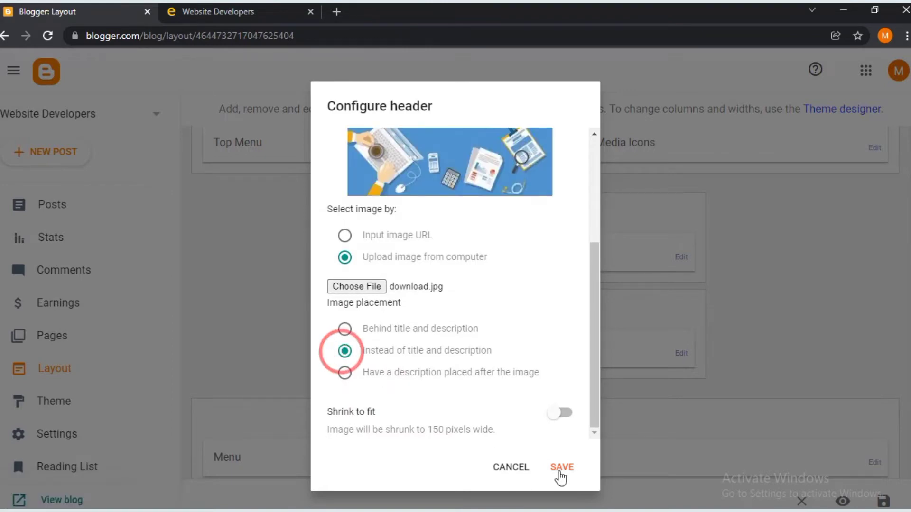
pyautogui.click(561, 468)
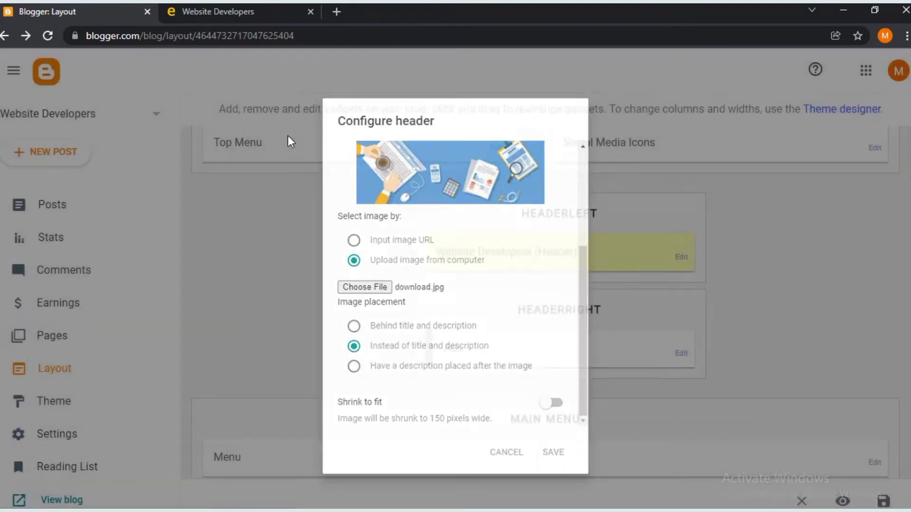
# - Reload the live blog to check the new header image, then return to the layout editor
pyautogui.click(213, 11)
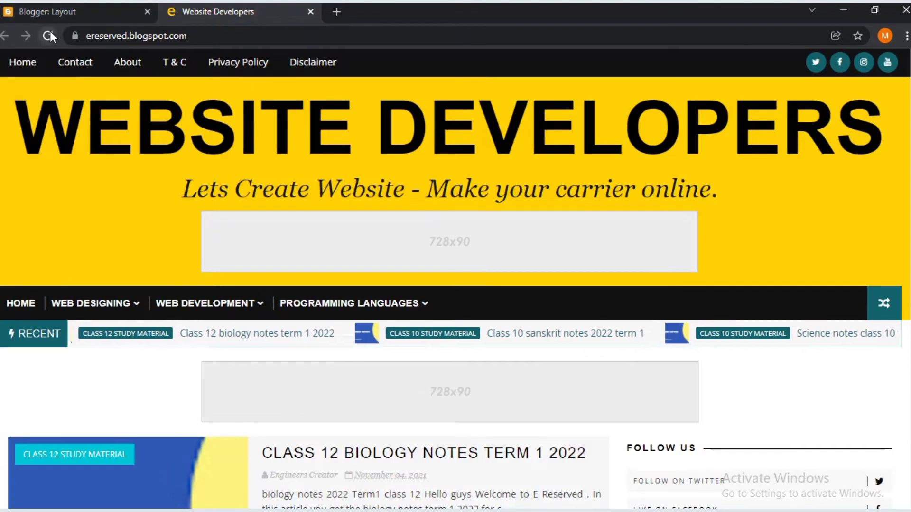
pyautogui.click(49, 36)
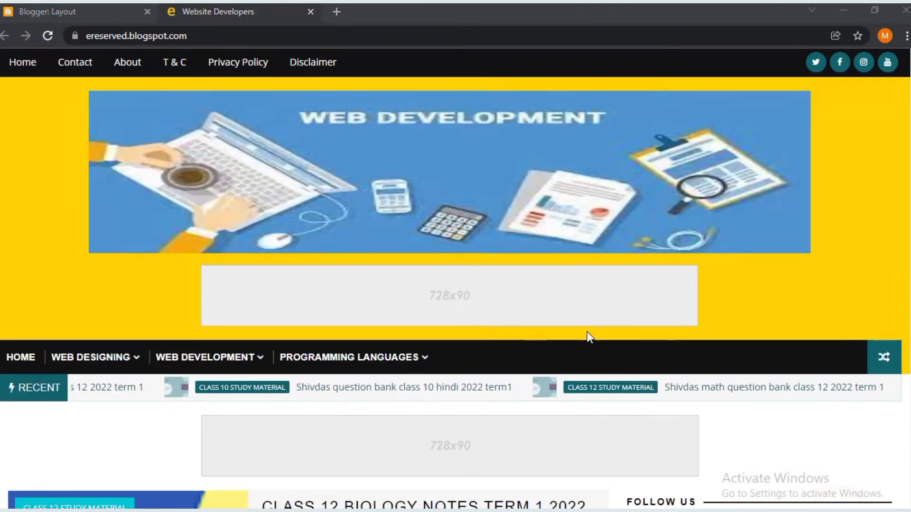
pyautogui.hotkey('ctrl', 'Tab')
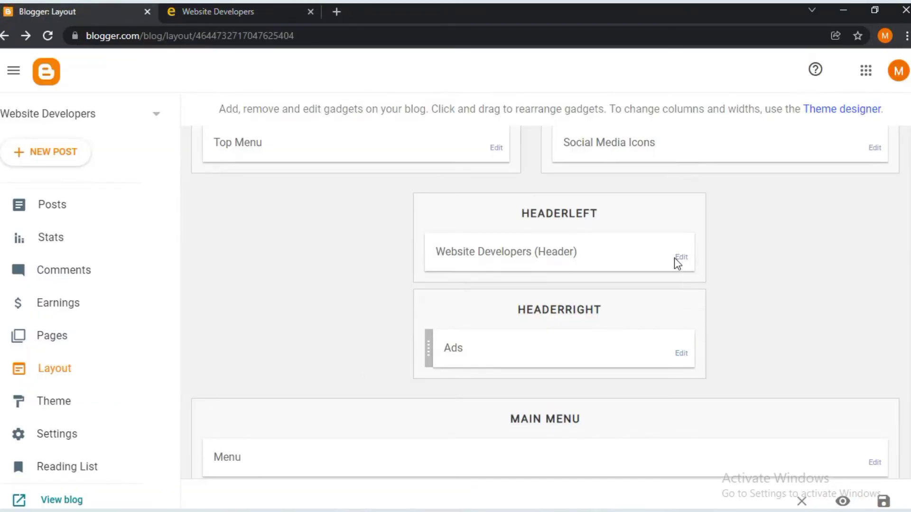
# - Set the Header gadget to Upload image from computer and Behind title and description, then save
pyautogui.click(678, 259)
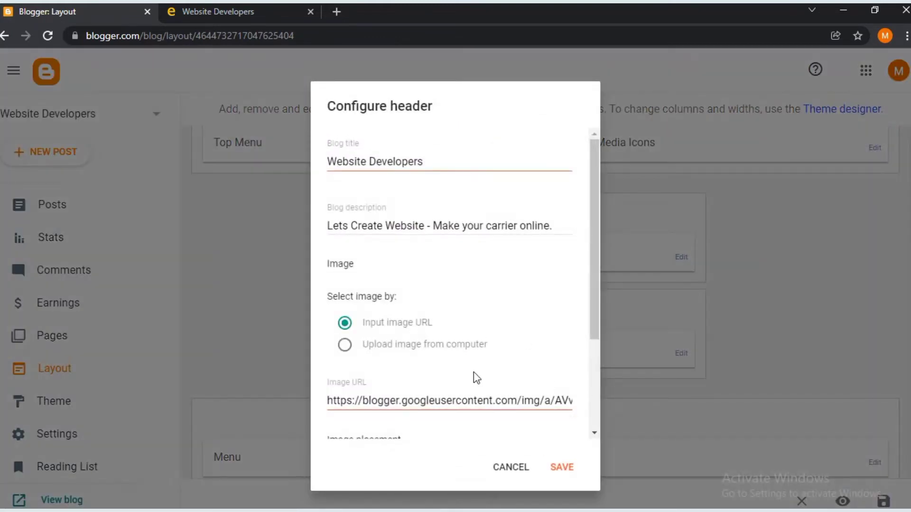
pyautogui.scroll(-2, 464, 366)
pyautogui.click(343, 257)
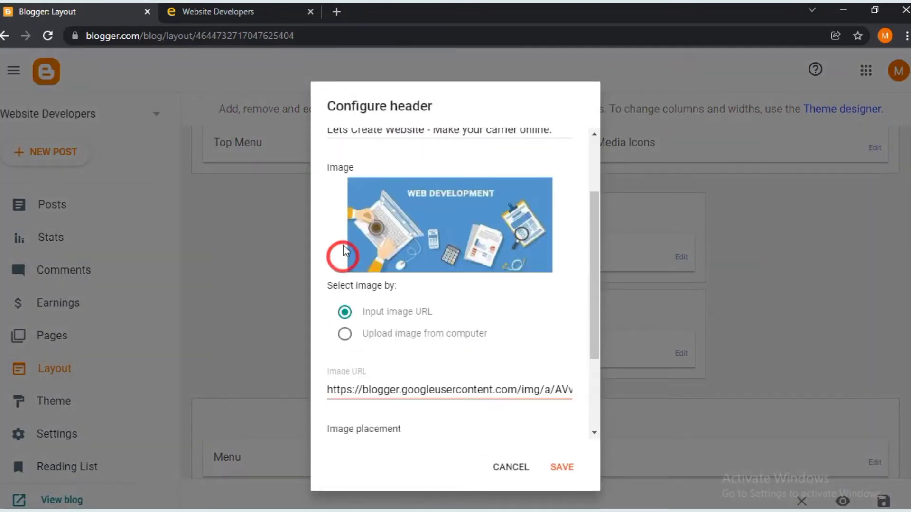
pyautogui.scroll(-3, 351, 249)
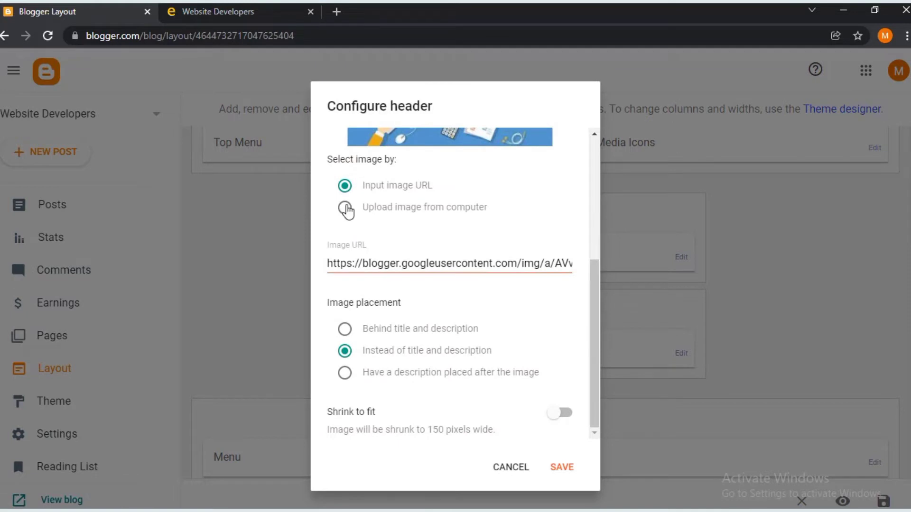
pyautogui.click(346, 209)
pyautogui.scroll(3, 381, 315)
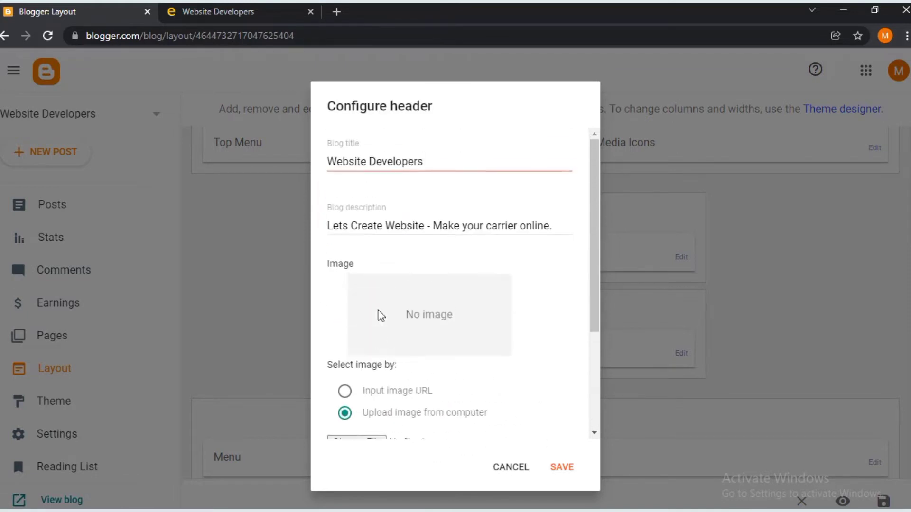
pyautogui.scroll(-3, 381, 316)
pyautogui.click(344, 328)
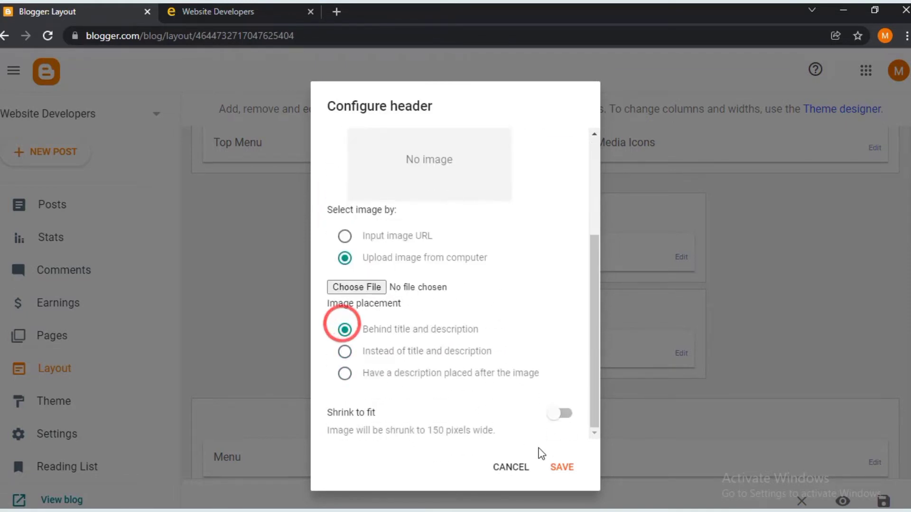
pyautogui.click(562, 468)
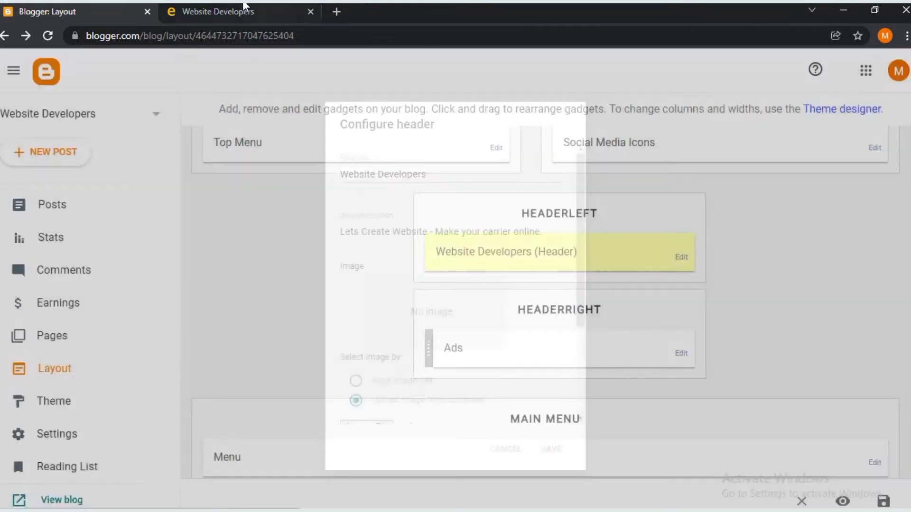
# - Reload the live blog to confirm the Website Developers title and tagline, then return to Layout
pyautogui.click(244, 9)
pyautogui.click(70, 43)
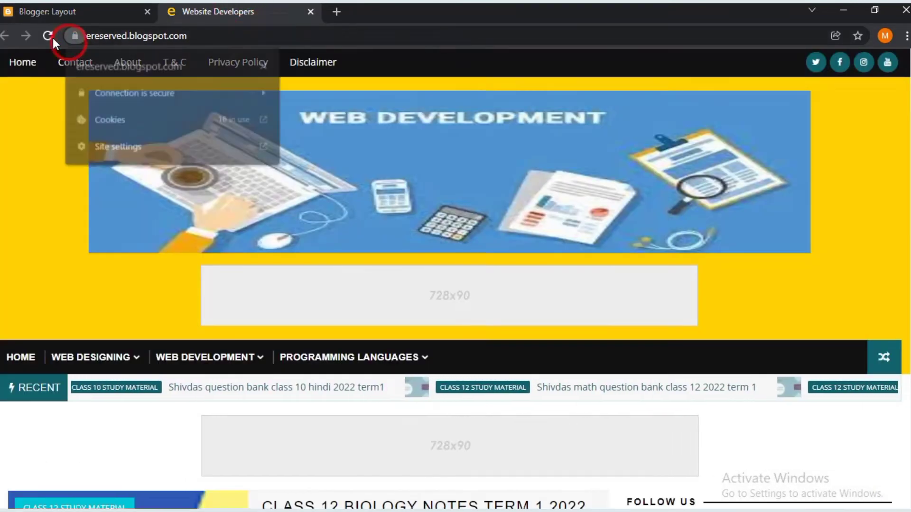
pyautogui.click(53, 38)
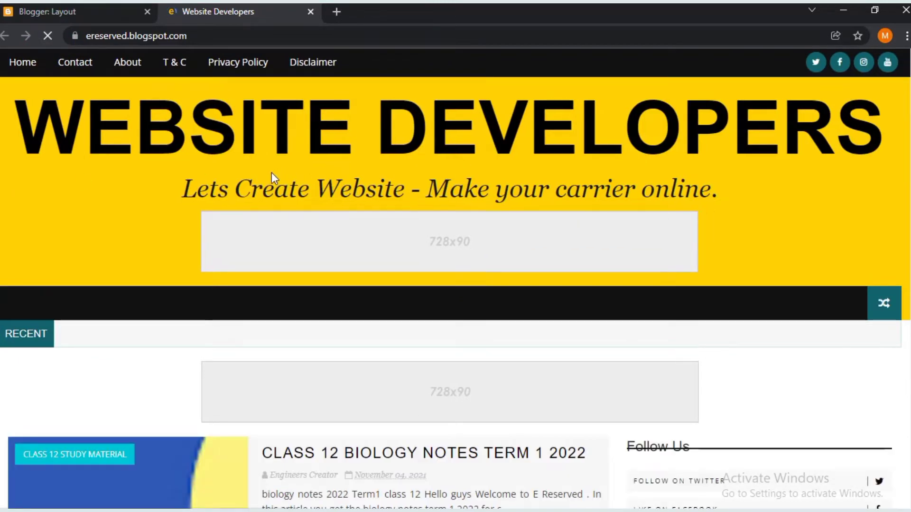
pyautogui.scroll(-2, 464, 243)
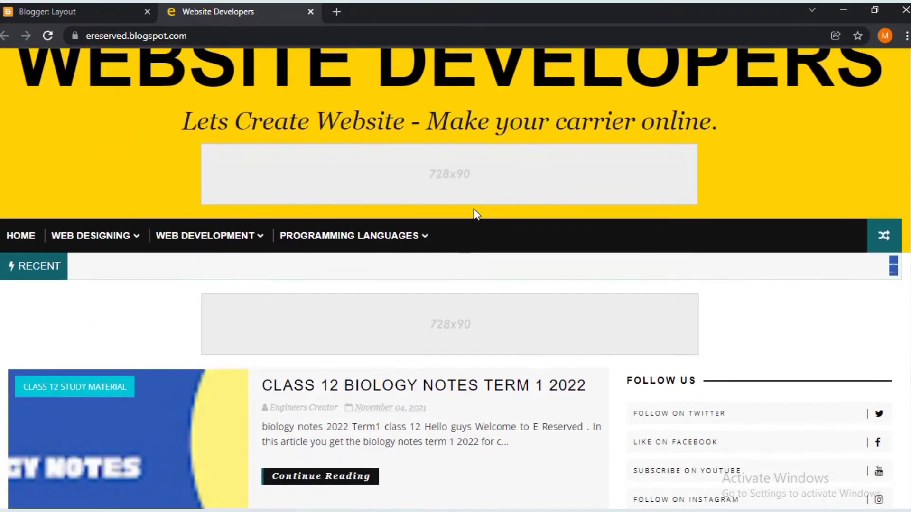
pyautogui.scroll(-3, 476, 214)
pyautogui.click(50, 11)
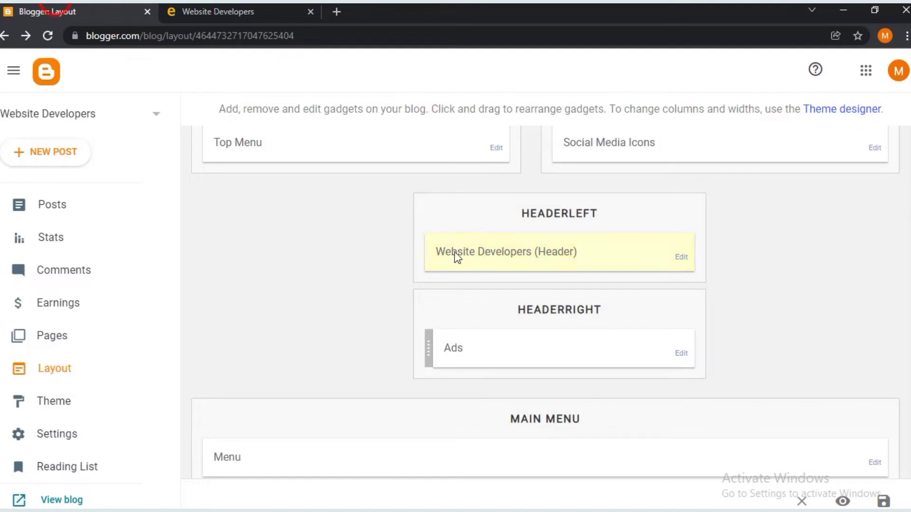
# - Inspect the Ads gadget's HTML content and cancel without changes
pyautogui.scroll(-5, 463, 257)
pyautogui.scroll(2, 688, 227)
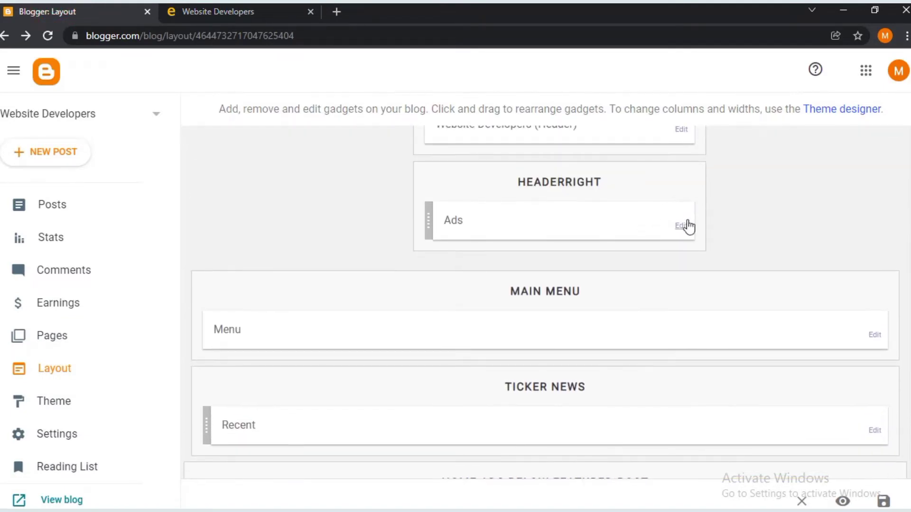
pyautogui.click(683, 227)
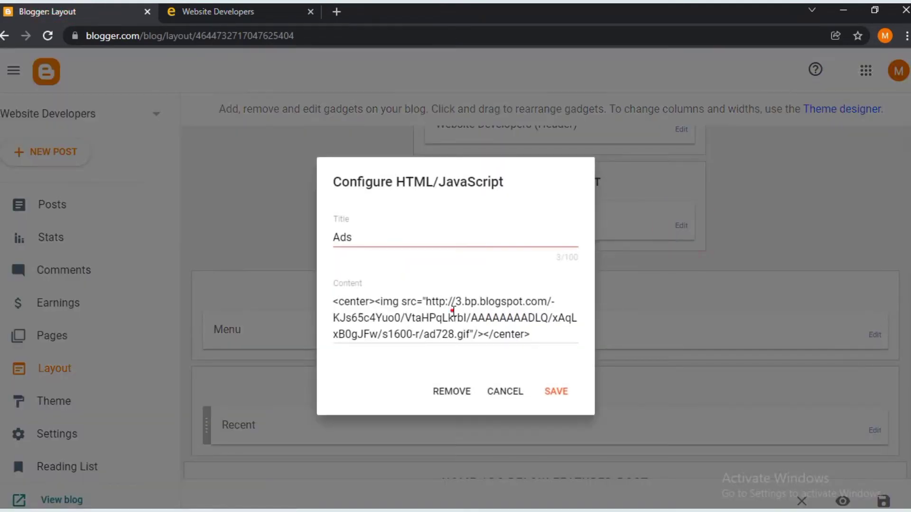
pyautogui.click(452, 314)
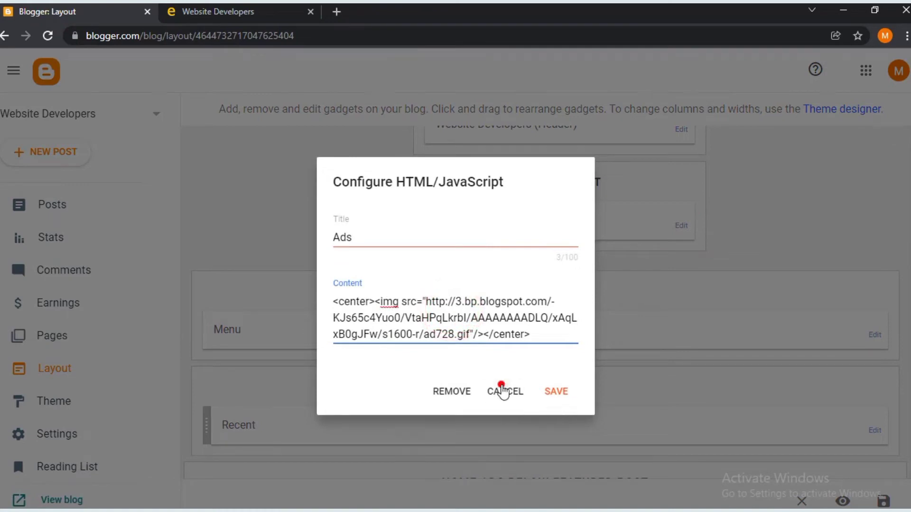
pyautogui.click(502, 392)
# - Delete every old Menu link, from the html intro links through _C, Website Template and _machine learning
pyautogui.scroll(-3, 543, 218)
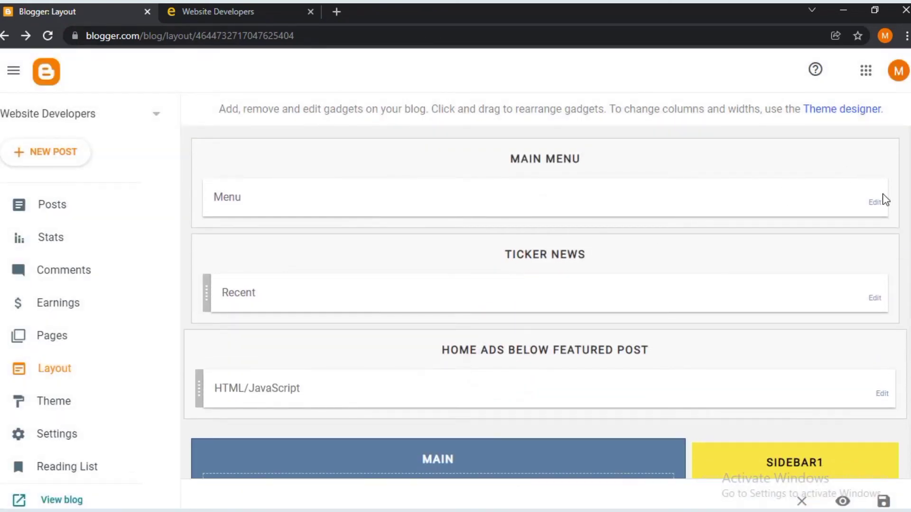
pyautogui.click(872, 202)
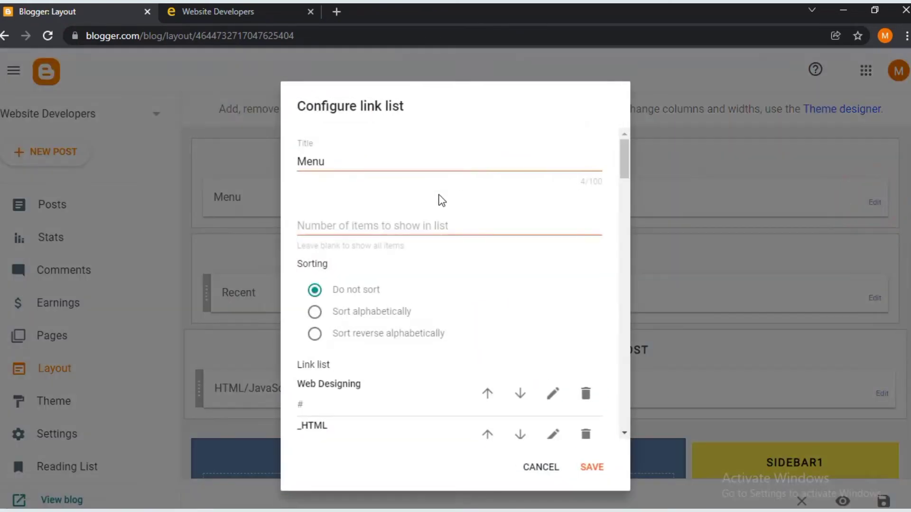
pyautogui.click(420, 162)
pyautogui.scroll(-3, 418, 163)
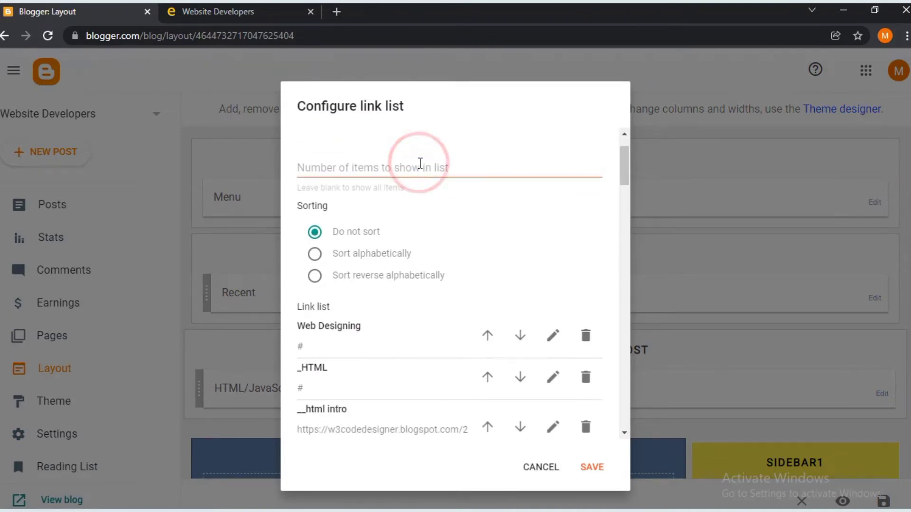
pyautogui.scroll(-3, 570, 309)
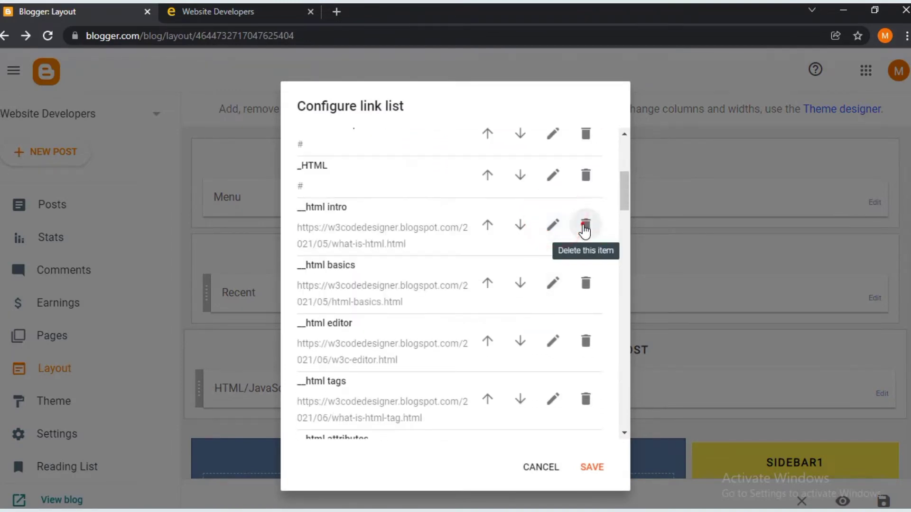
pyautogui.click(585, 225)
pyautogui.click(586, 225)
pyautogui.click(585, 226)
pyautogui.click(585, 225)
pyautogui.click(585, 225)
pyautogui.click(585, 225)
pyautogui.click(585, 225)
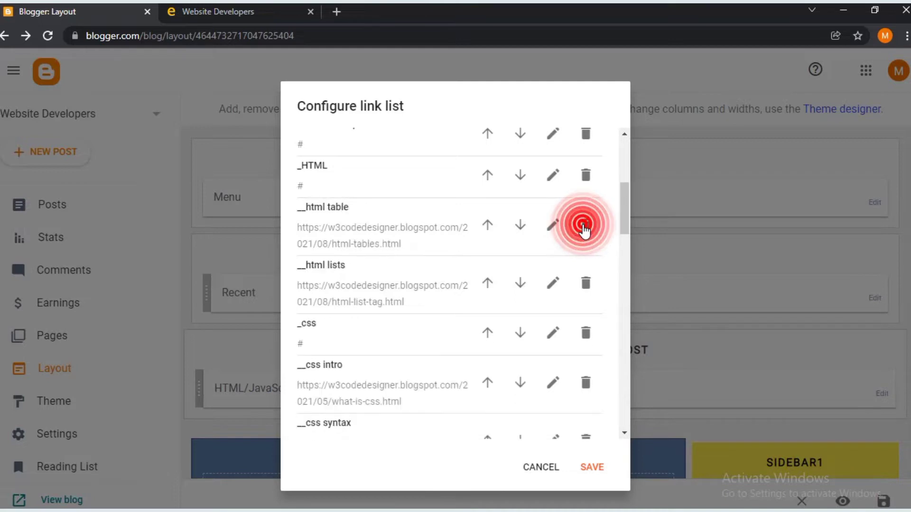
pyautogui.click(585, 225)
pyautogui.click(585, 226)
pyautogui.click(585, 226)
pyautogui.click(586, 225)
pyautogui.click(585, 226)
pyautogui.click(585, 226)
pyautogui.click(585, 226)
pyautogui.click(586, 226)
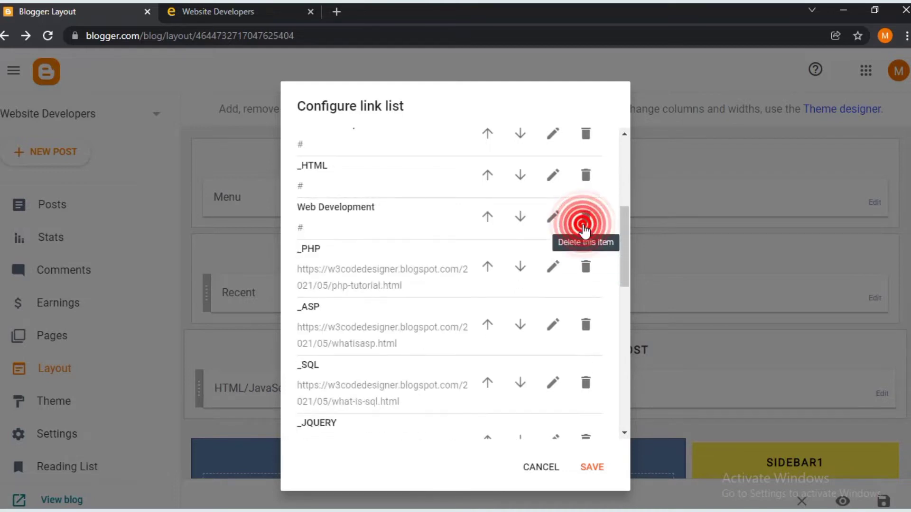
pyautogui.click(585, 225)
pyautogui.click(585, 225)
pyautogui.click(585, 225)
pyautogui.click(585, 226)
pyautogui.click(585, 225)
pyautogui.click(585, 226)
pyautogui.click(585, 226)
pyautogui.click(585, 225)
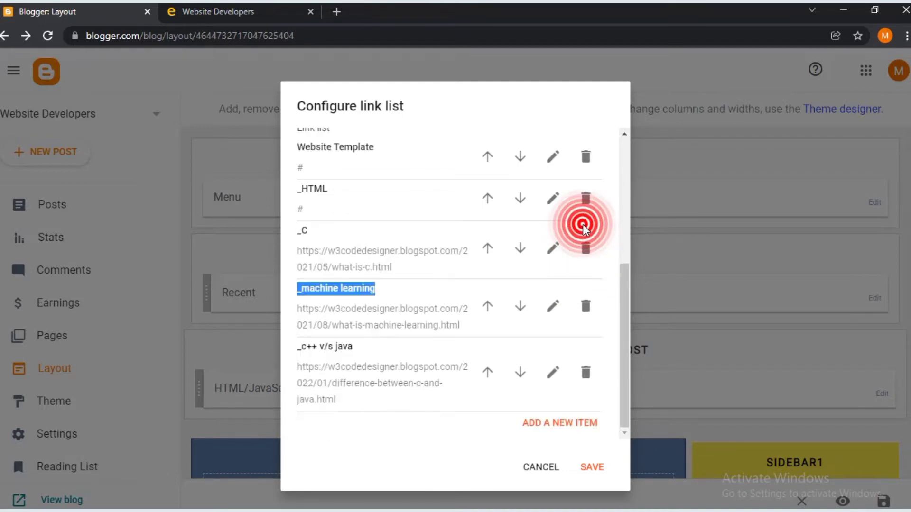
pyautogui.click(586, 245)
pyautogui.click(587, 243)
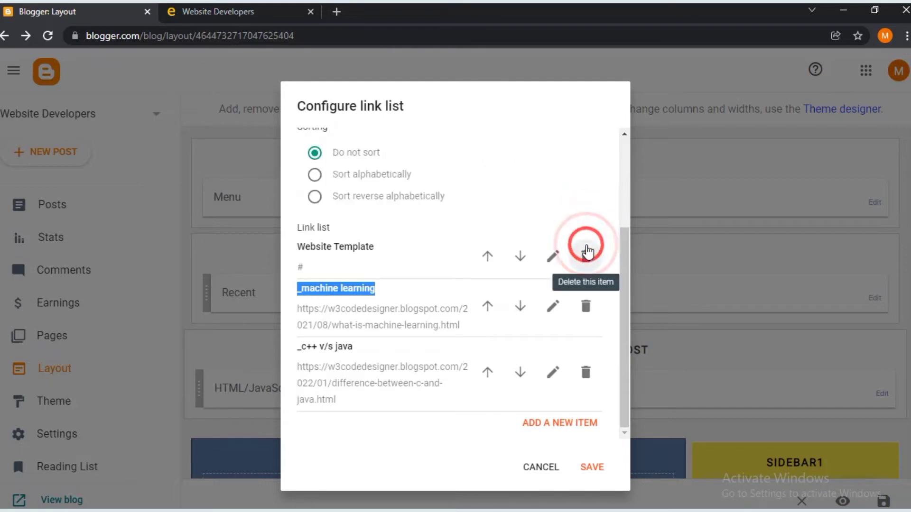
pyautogui.click(586, 243)
pyautogui.click(586, 306)
pyautogui.click(588, 363)
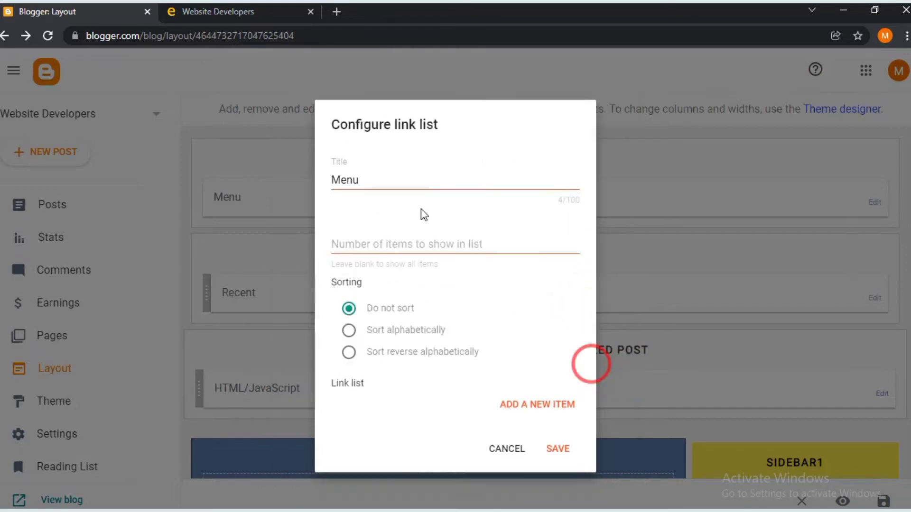
# - Add a Website Developer menu link pointing to the copied YouTube video URL
pyautogui.click(519, 407)
pyautogui.click(424, 257)
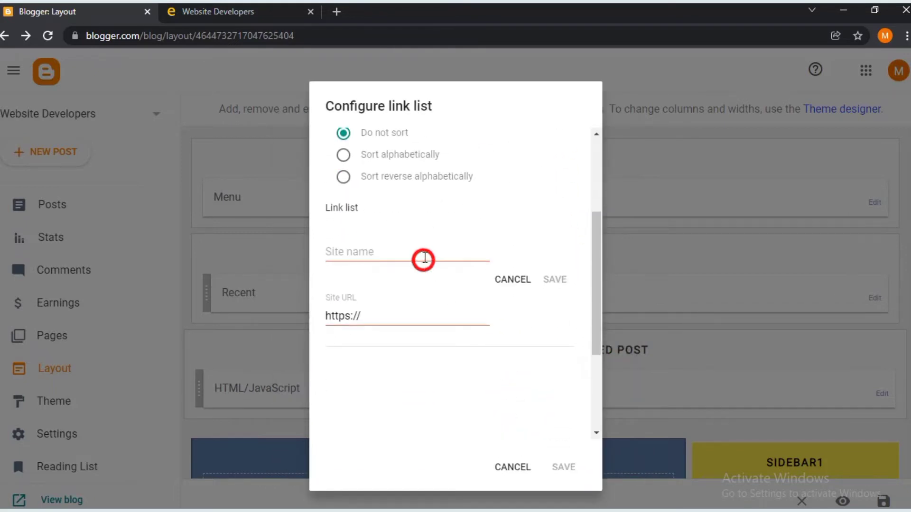
pyautogui.write('Website Developer')
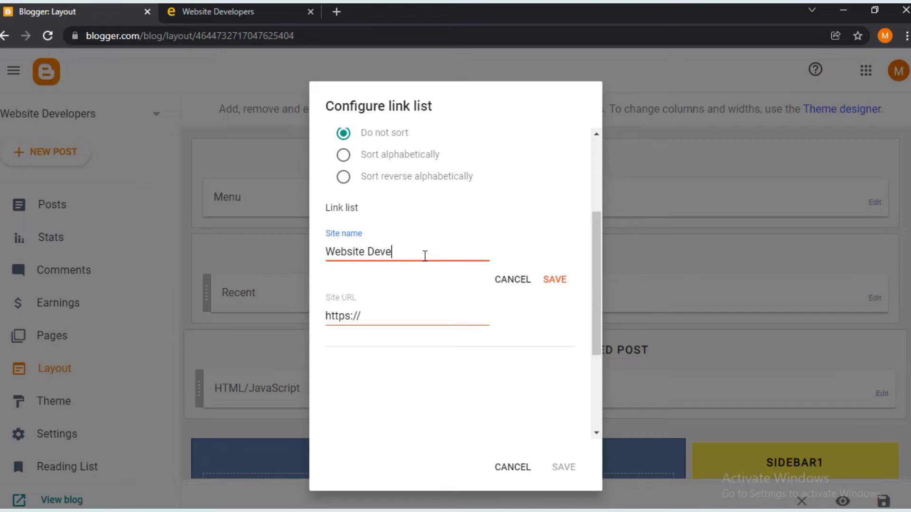
pyautogui.click(418, 323)
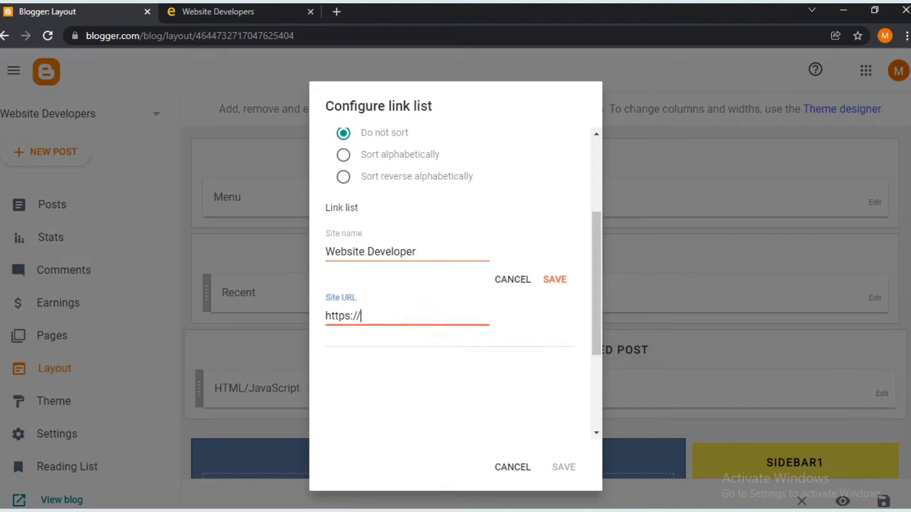
pyautogui.hotkey('ctrl', 'a')
pyautogui.click(371, 311)
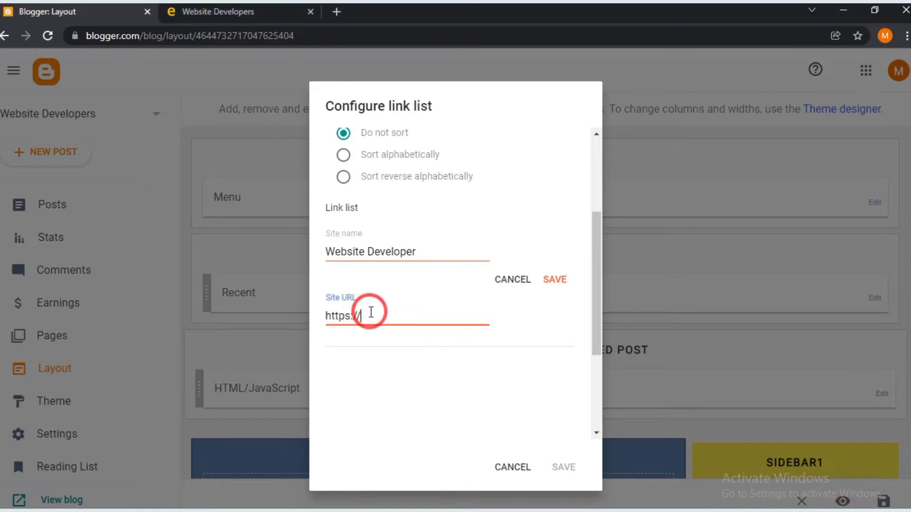
pyautogui.hotkey('ctrl', 'a')
pyautogui.hotkey('ctrl', 'v')
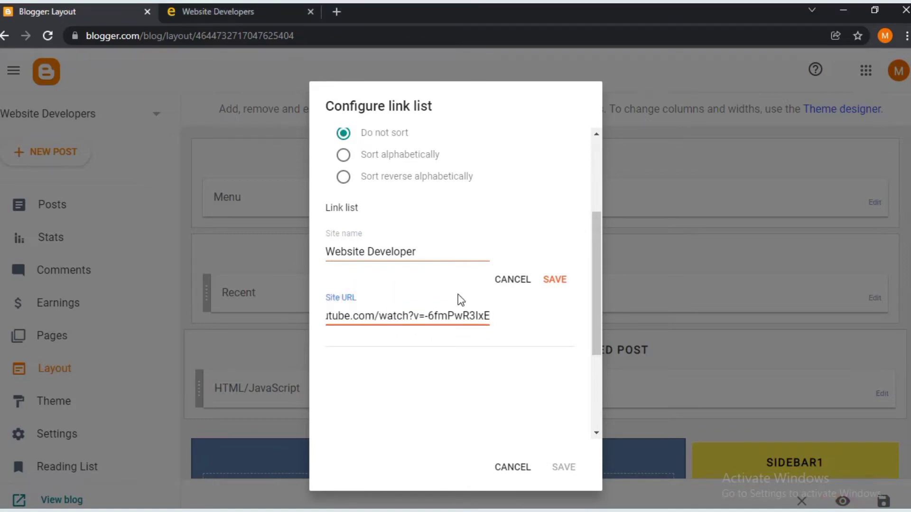
pyautogui.click(548, 279)
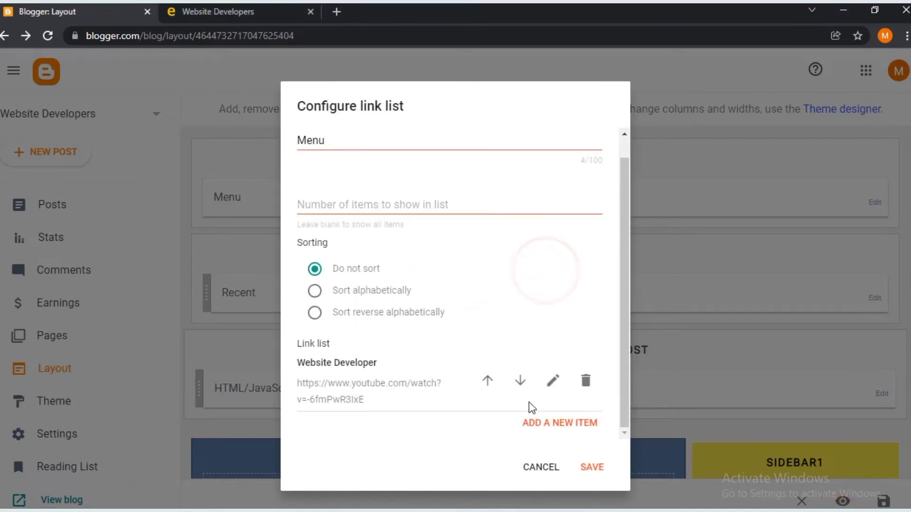
# - Add a Website Template menu link pointing to #
pyautogui.click(535, 420)
pyautogui.scroll(-3, 524, 399)
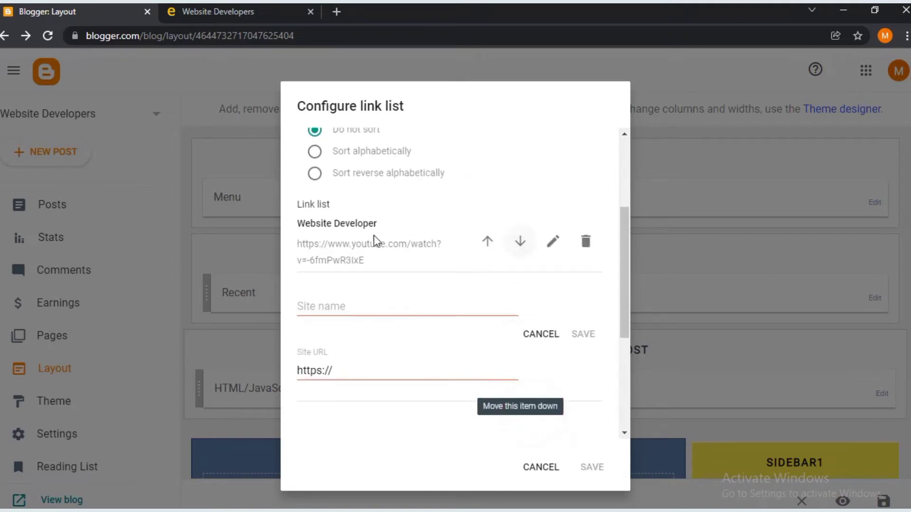
pyautogui.click(384, 308)
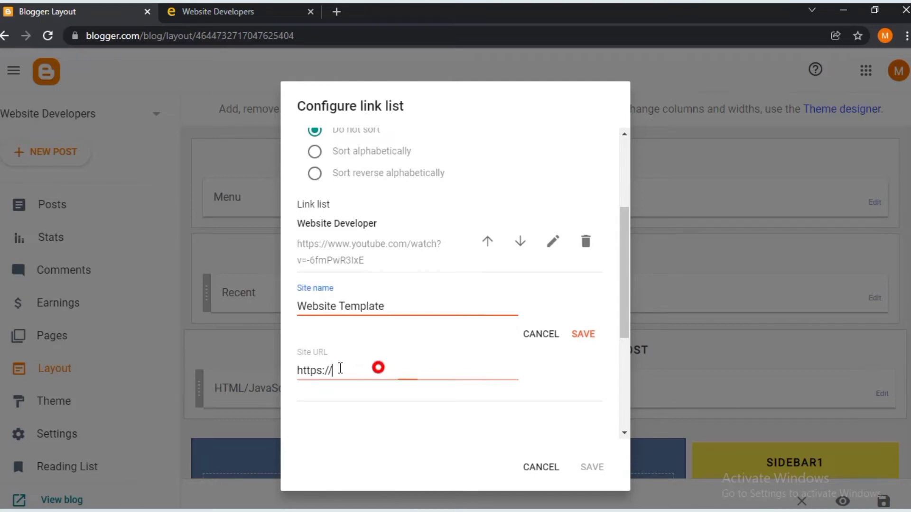
pyautogui.moveTo(340, 368); pyautogui.dragTo(285, 378)
pyautogui.write('#')
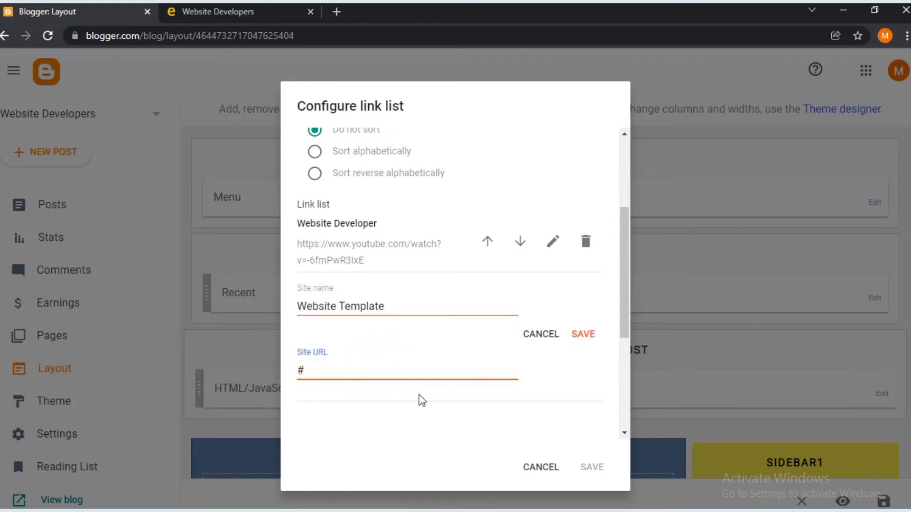
pyautogui.click(577, 338)
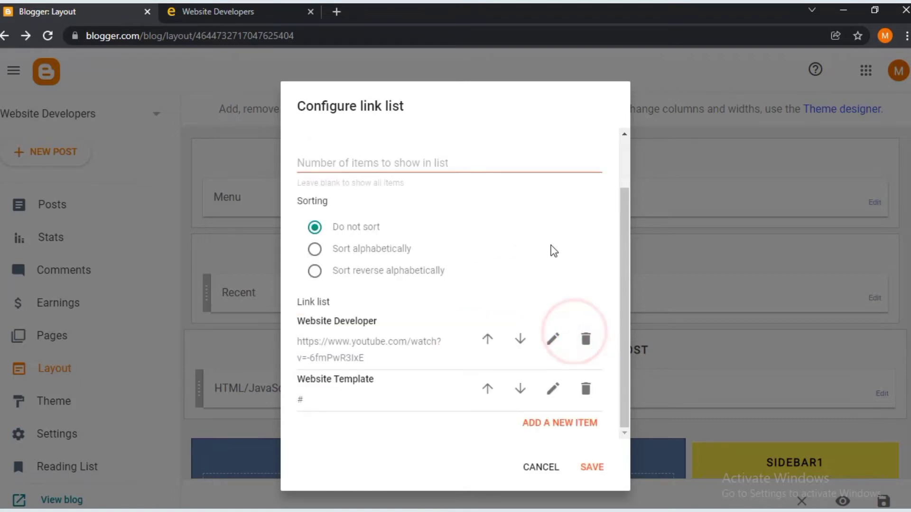
# - Add an _Educational Template menu link pointing to #
pyautogui.click(551, 423)
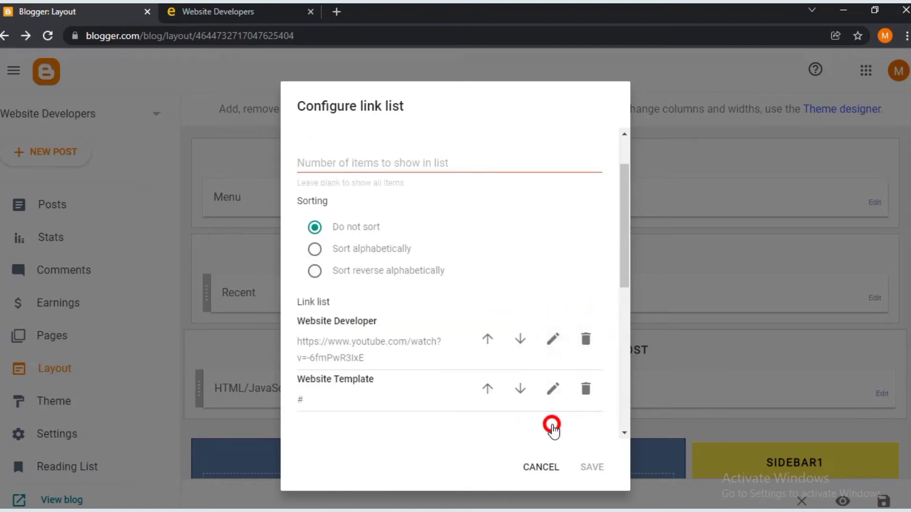
pyautogui.click(317, 242)
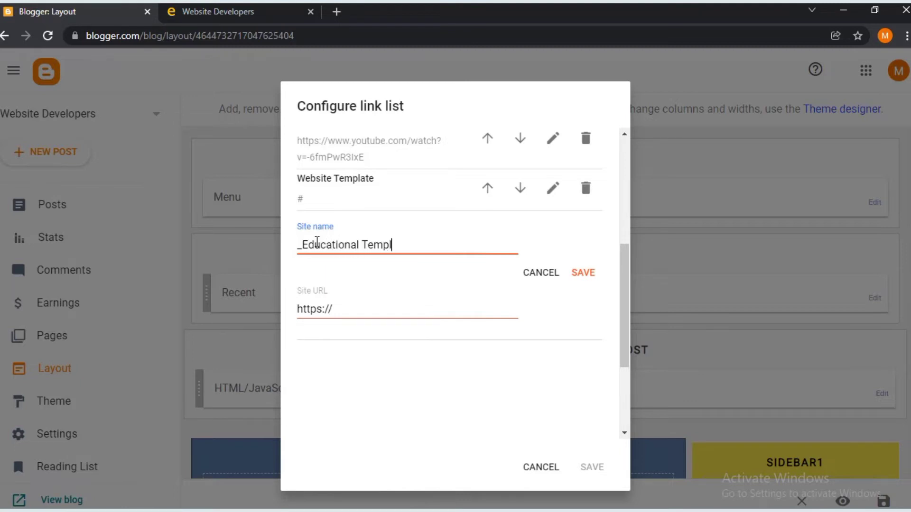
pyautogui.click(429, 316)
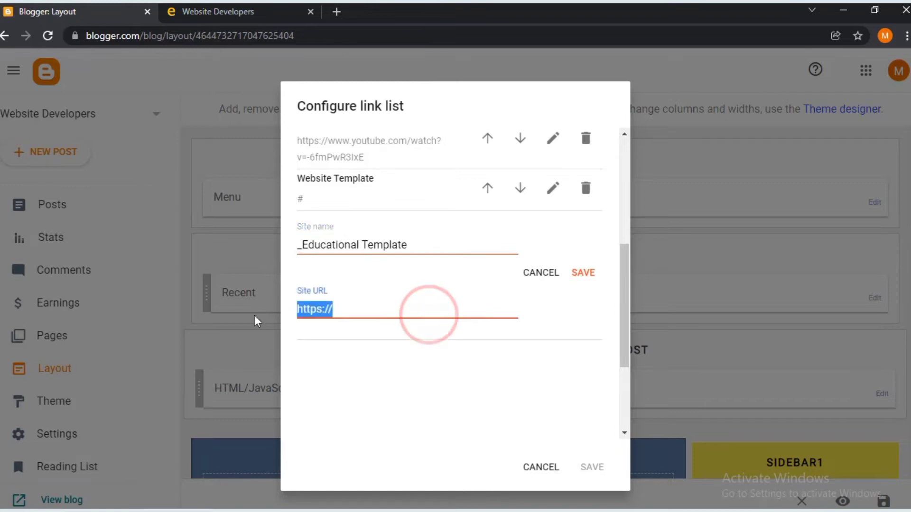
pyautogui.write('#')
pyautogui.click(583, 273)
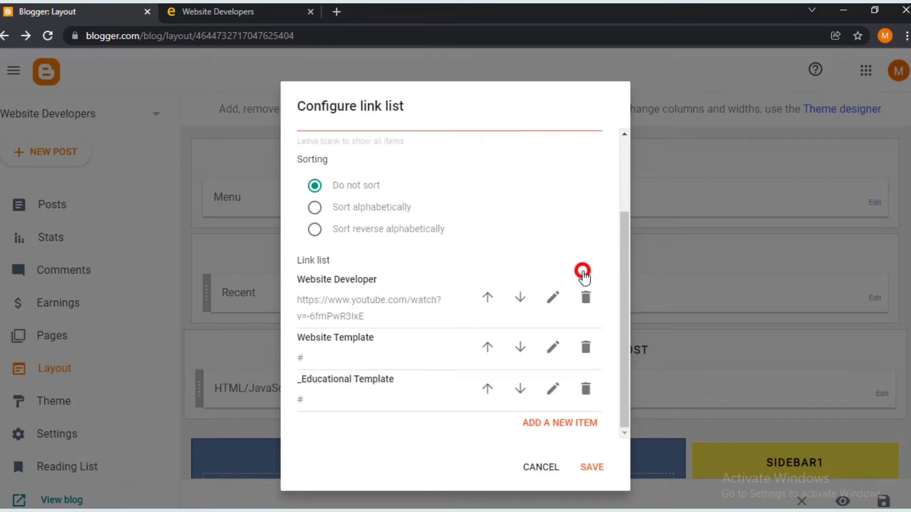
# - Add an _ECommerse menu link pointing to the YouTube video URL
pyautogui.click(569, 423)
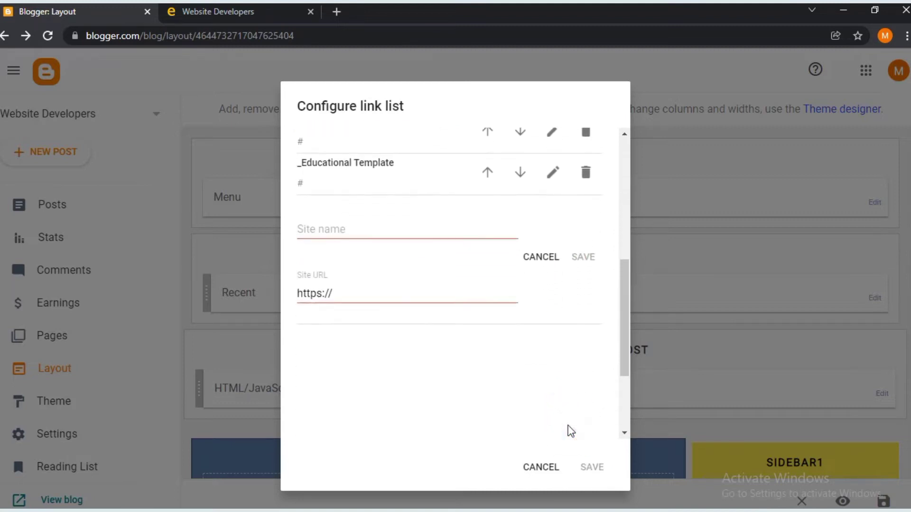
pyautogui.click(373, 231)
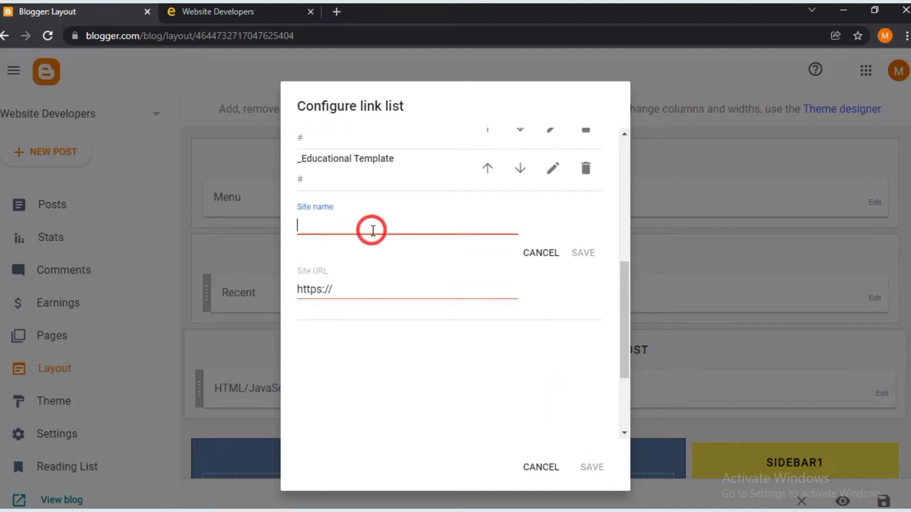
pyautogui.write('_')
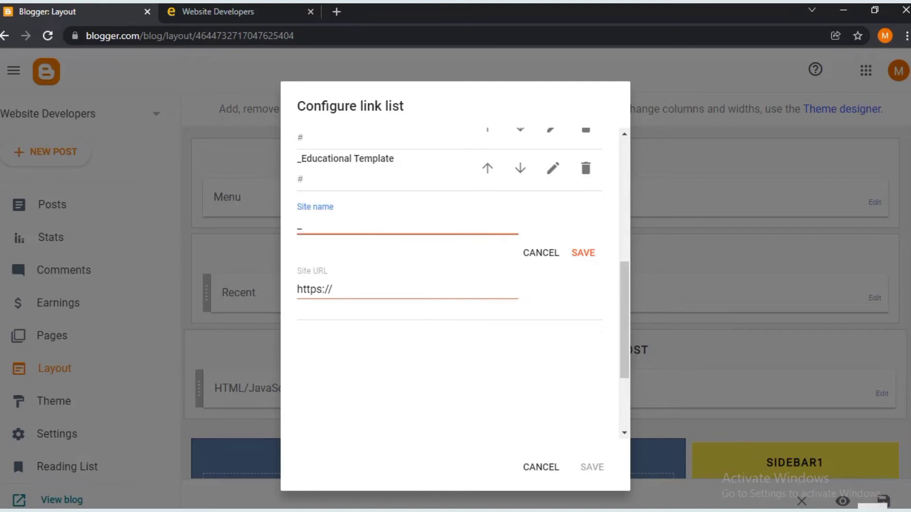
pyautogui.click(347, 223)
pyautogui.write('8')
pyautogui.press('BackSpace')
pyautogui.press('BackSpace')
pyautogui.write('_ECommerse')
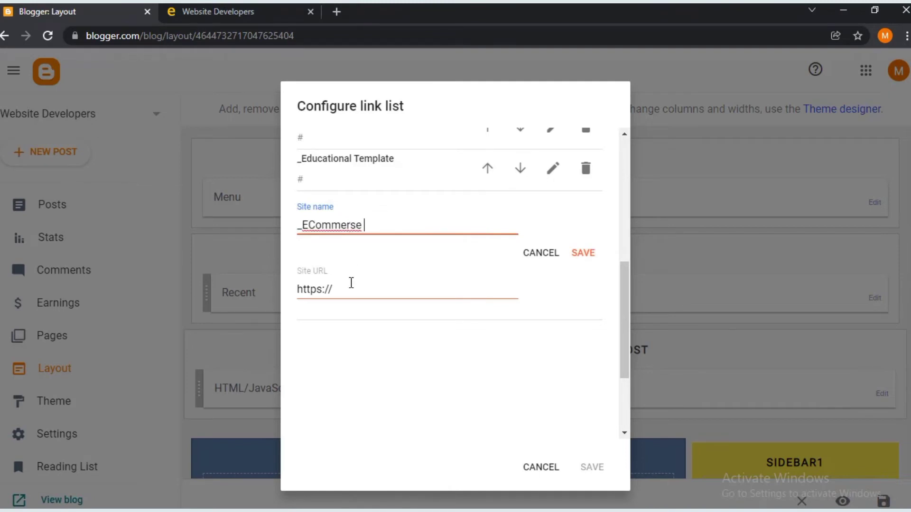
pyautogui.tripleClick(351, 283)
pyautogui.write('https://www.youtube.com/watch?v=-6fmPwR3IxE')
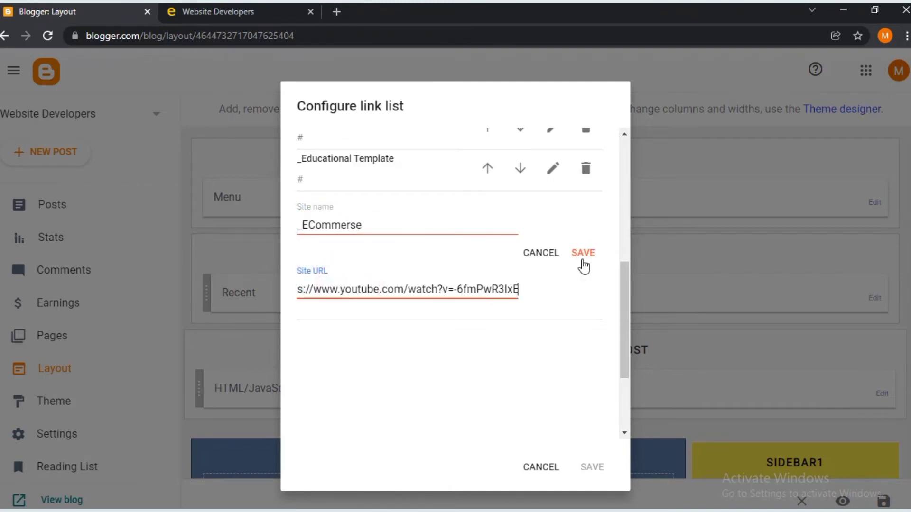
pyautogui.click(582, 259)
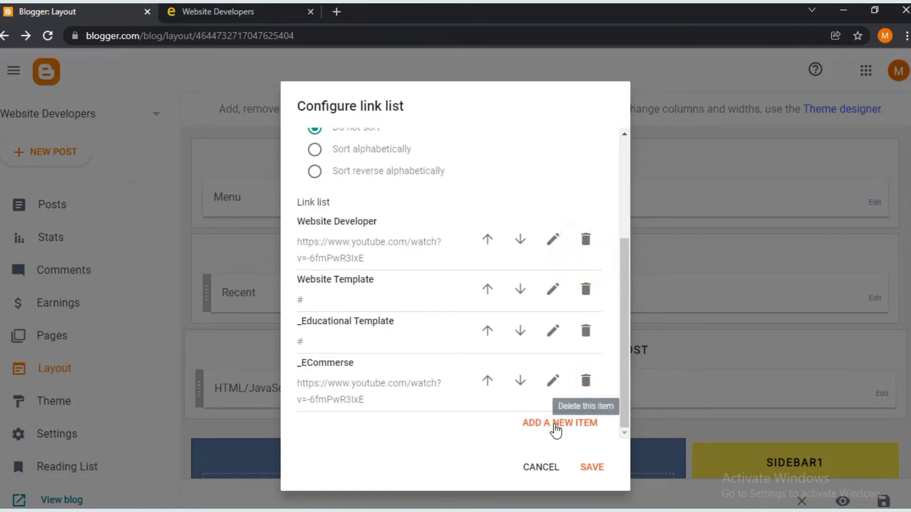
# - Add a __Free Version sub-item linking to the YouTube video
pyautogui.click(556, 425)
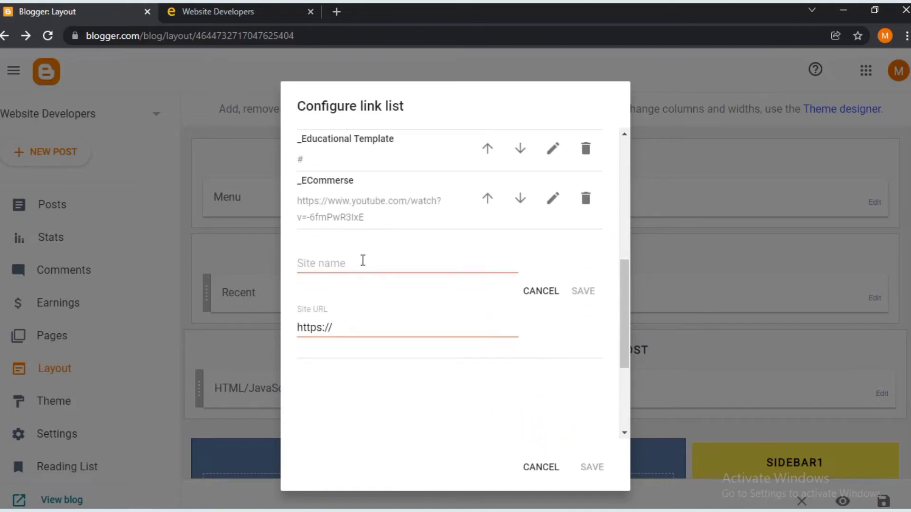
pyautogui.click(363, 266)
pyautogui.write('_')
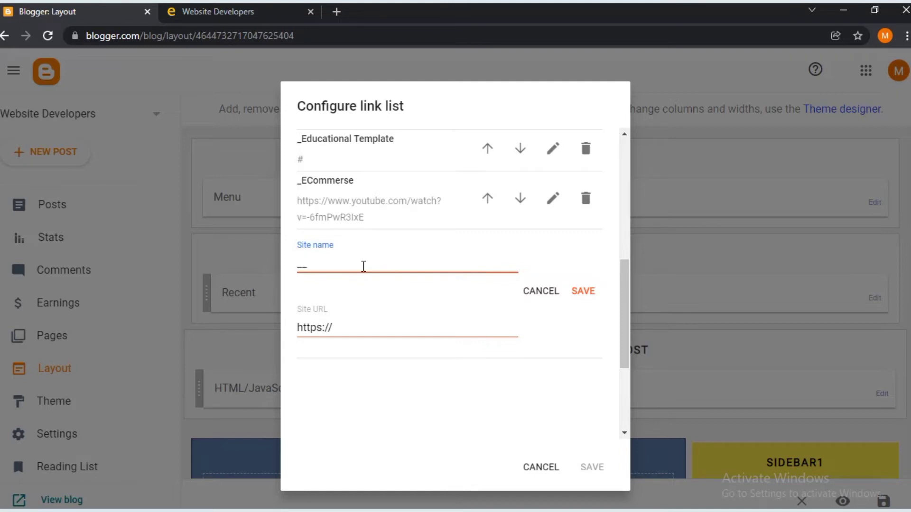
pyautogui.write('_Free Version')
pyautogui.tripleClick(346, 325)
pyautogui.write('https://www.youtube.com/watch?v=-6fmPwR3IxE')
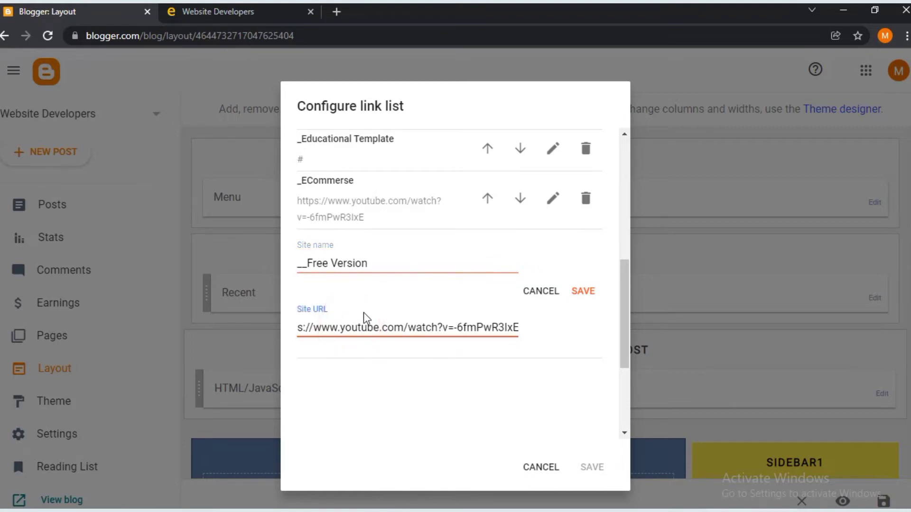
pyautogui.click(590, 291)
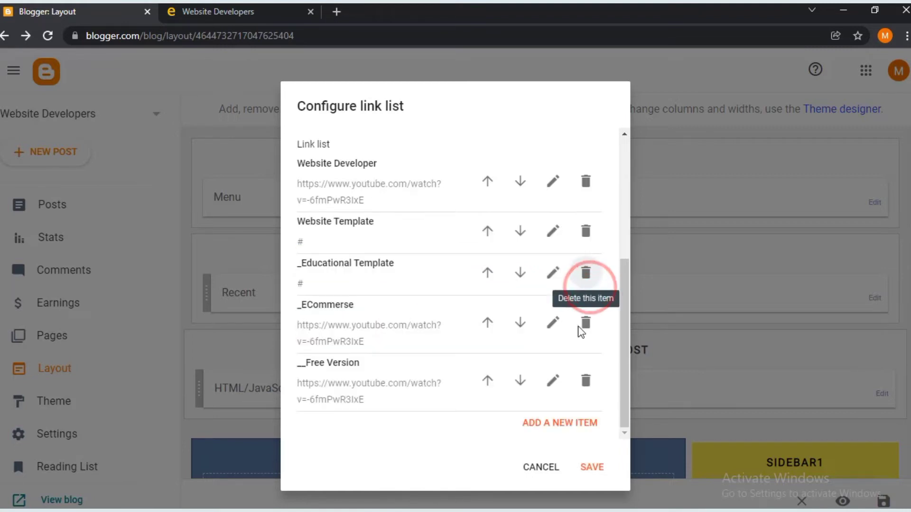
# - Add a __Premium Version sub-item and set its URL to #
pyautogui.click(561, 427)
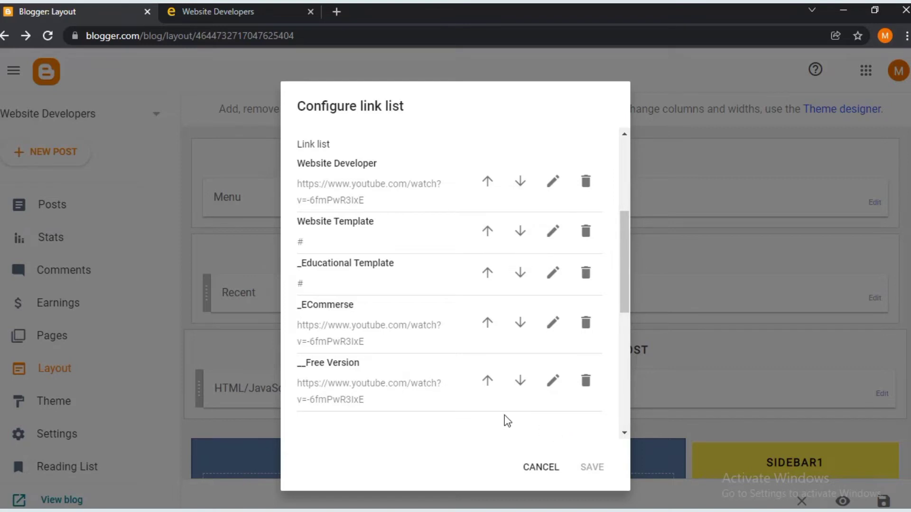
pyautogui.scroll(-3, 478, 411)
pyautogui.click(378, 324)
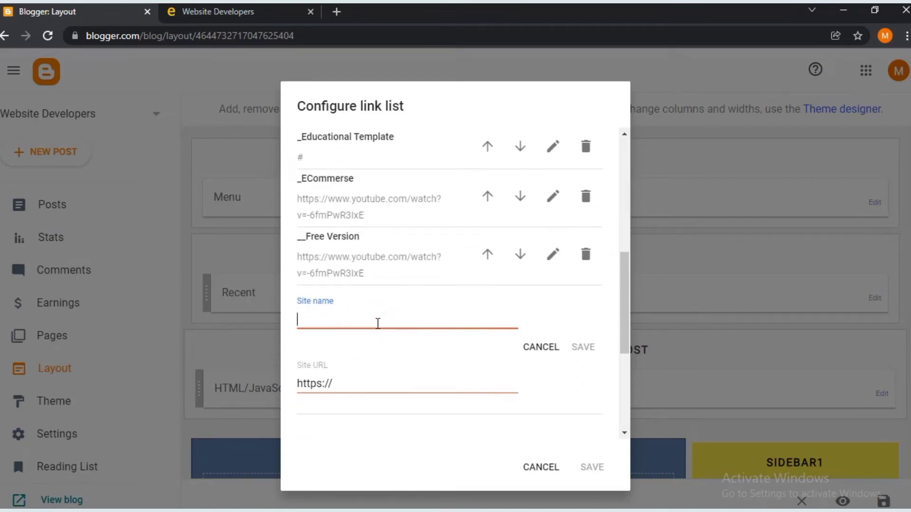
pyautogui.write('__Premium Version')
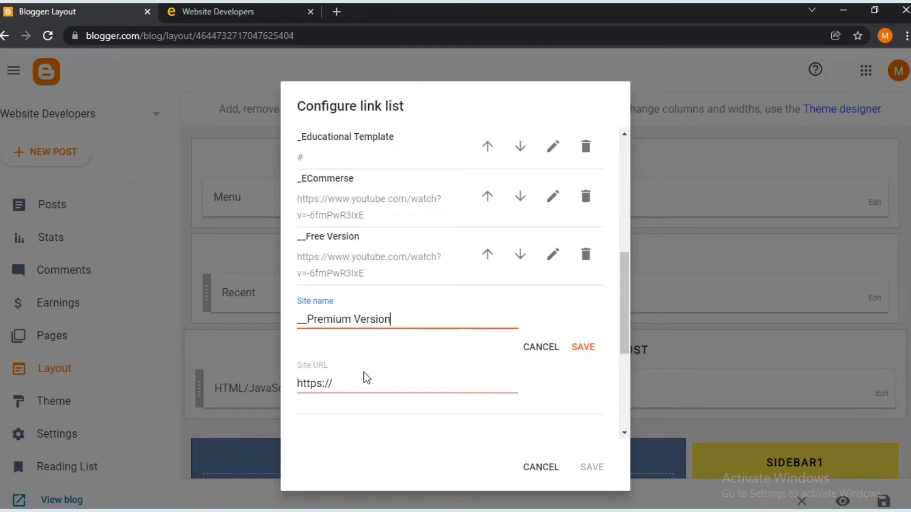
pyautogui.click(359, 386)
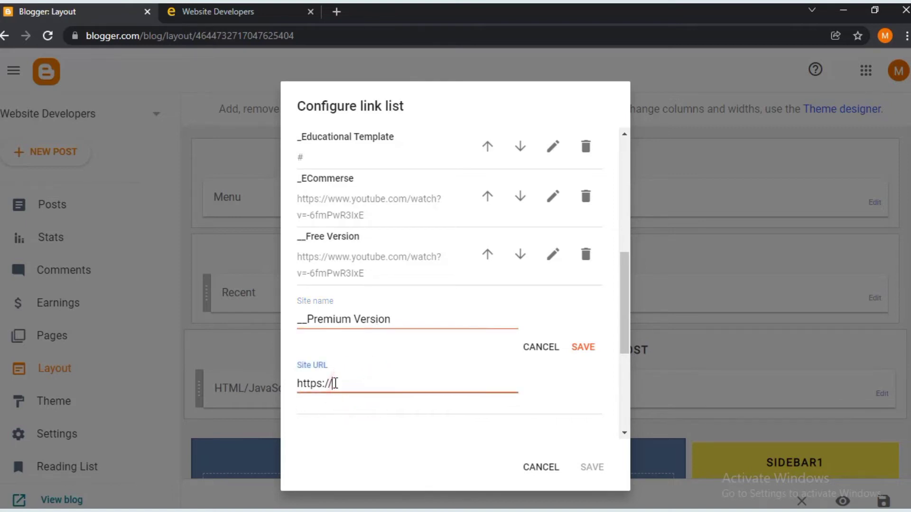
pyautogui.moveTo(332, 383); pyautogui.dragTo(261, 381)
pyautogui.write('https://www.youtube.com/watch?v=-6fmPwR3IxE')
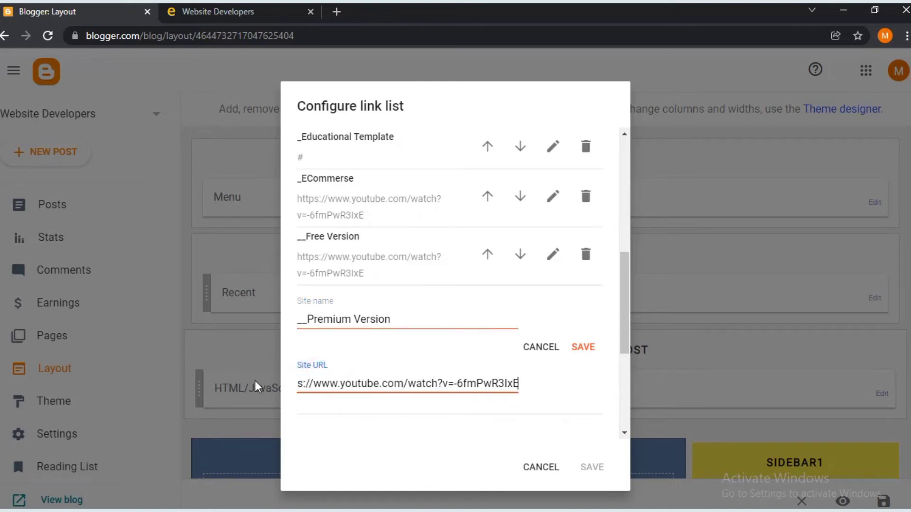
pyautogui.click(584, 348)
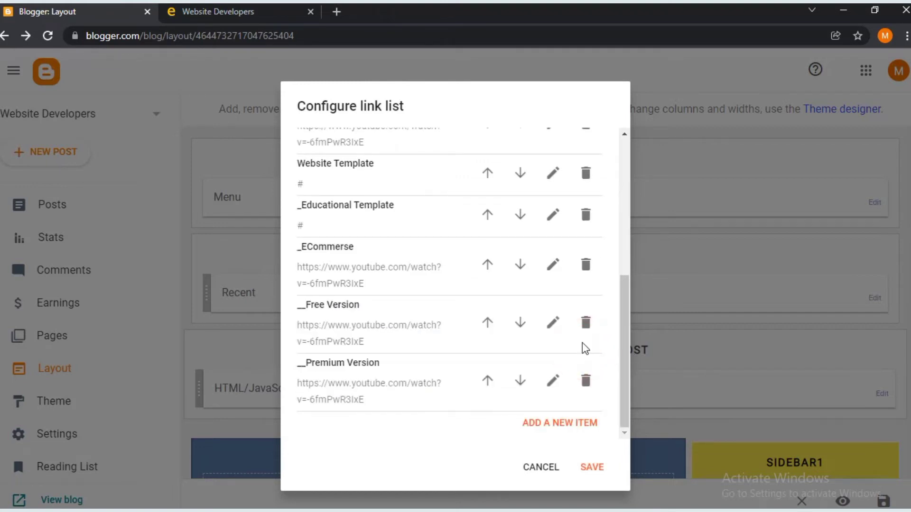
pyautogui.click(554, 381)
pyautogui.scroll(-3, 522, 379)
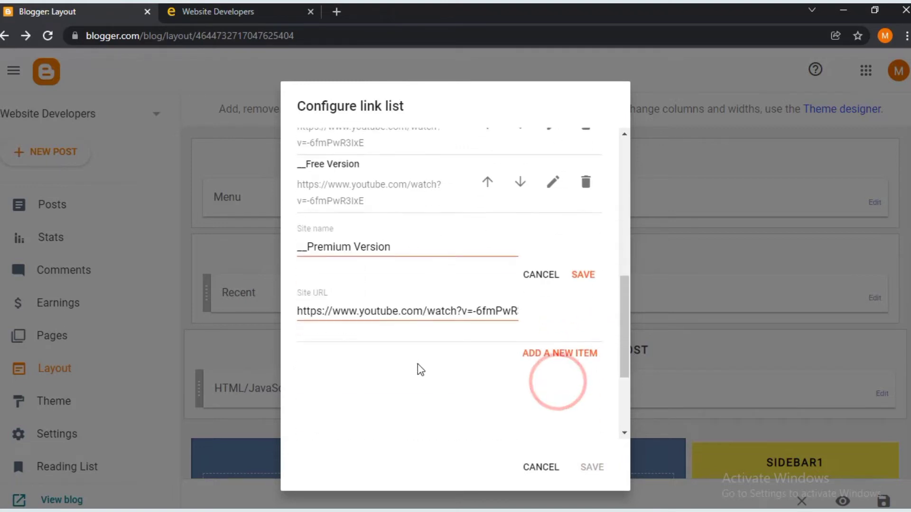
pyautogui.tripleClick(409, 304)
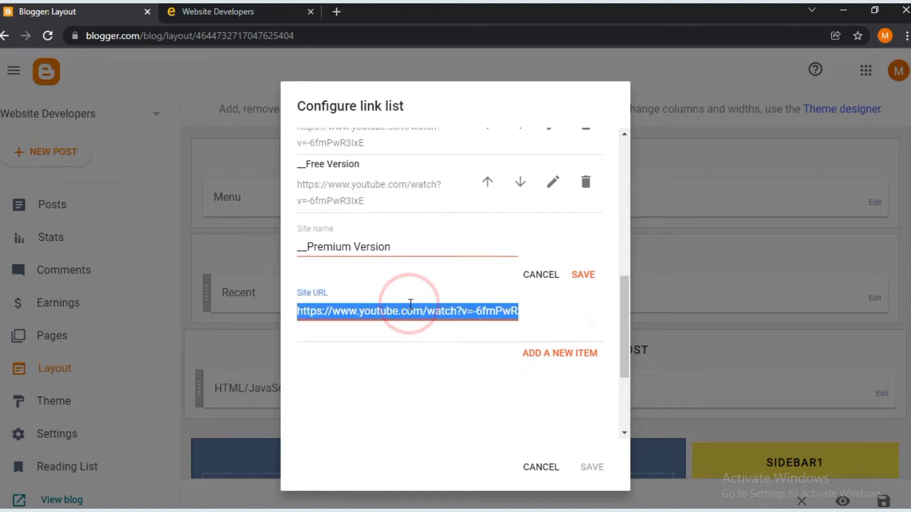
pyautogui.write('#')
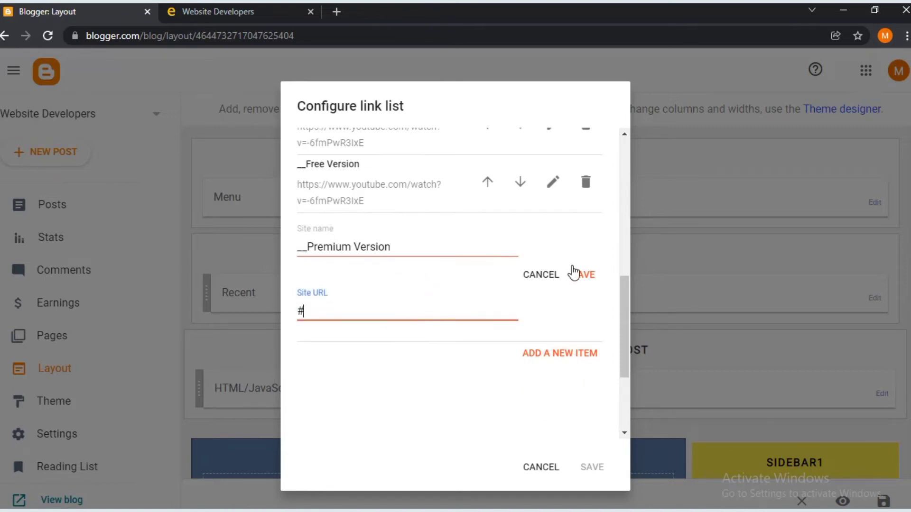
pyautogui.click(574, 274)
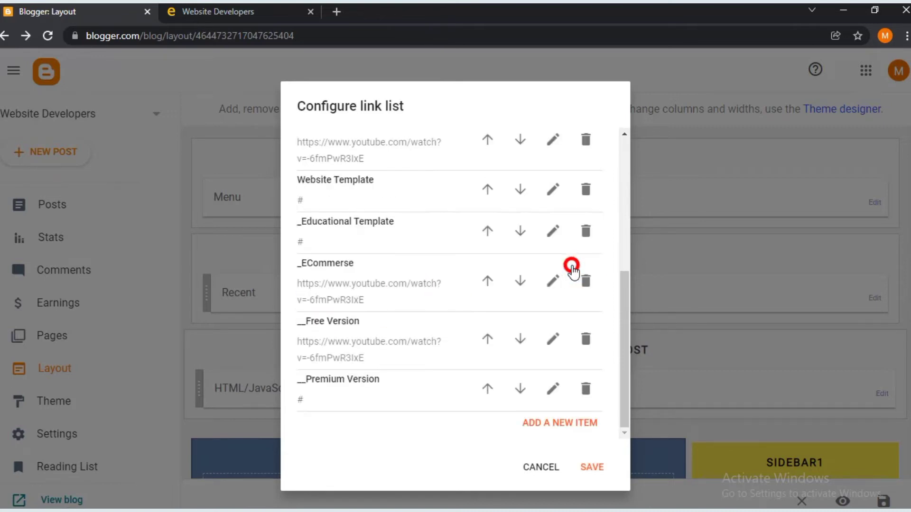
# - Add a ___Shoppingo menu link pointing to the YouTube video URL
pyautogui.click(565, 424)
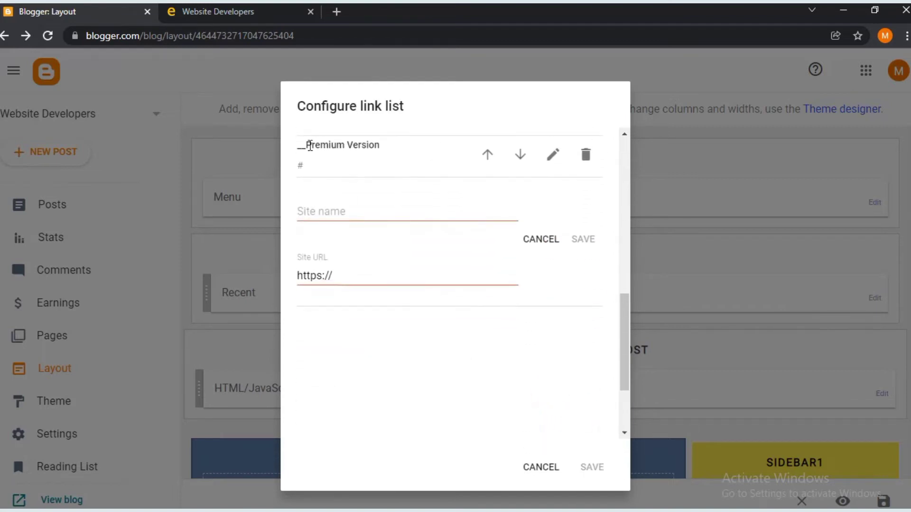
pyautogui.click(344, 210)
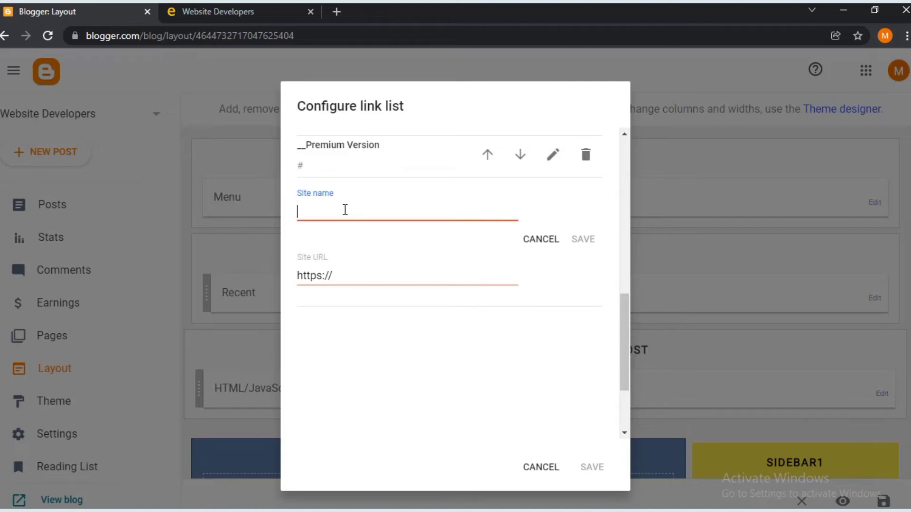
pyautogui.write('Shoppin')
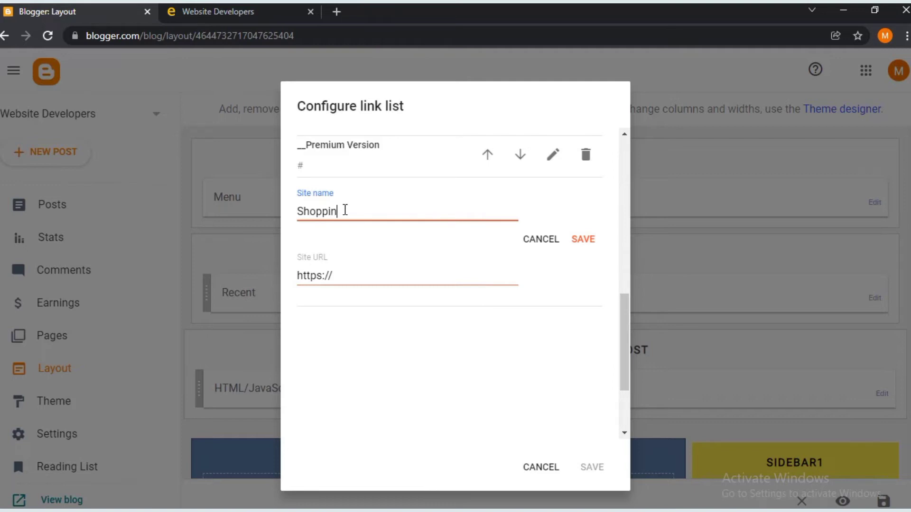
pyautogui.write('go')
pyautogui.tripleClick(337, 274)
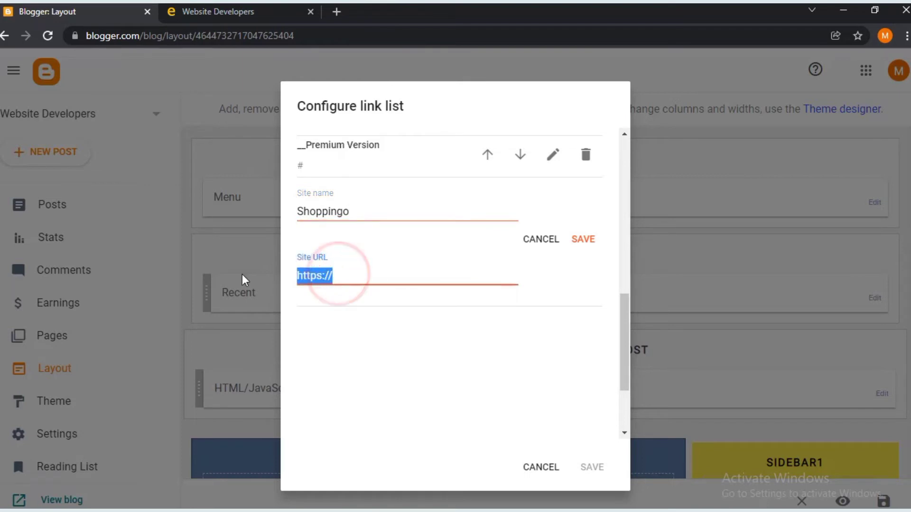
pyautogui.write('https://www.youtube.com/watch?v=-6fmPwR3IxE')
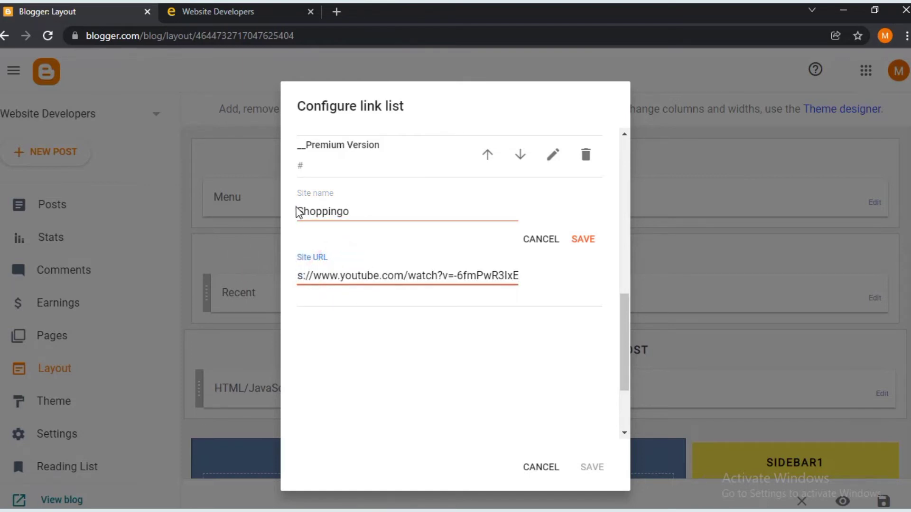
pyautogui.click(299, 211)
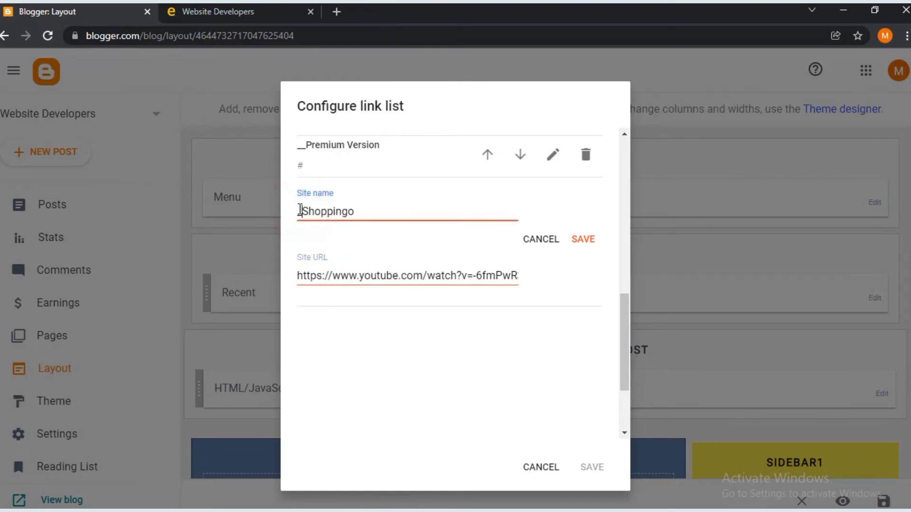
pyautogui.write('___')
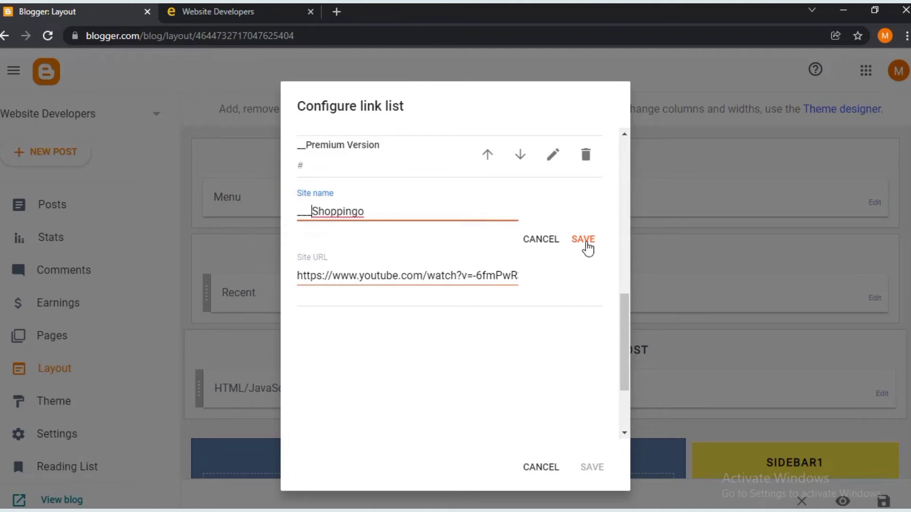
pyautogui.click(587, 240)
# - Add a 'Follow me on youtube' menu link with the same YouTube URL
pyautogui.click(570, 424)
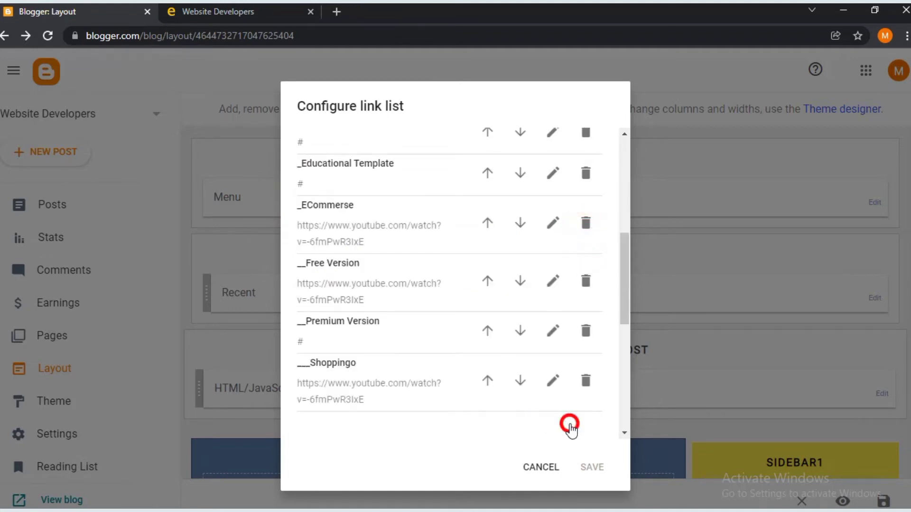
pyautogui.click(324, 218)
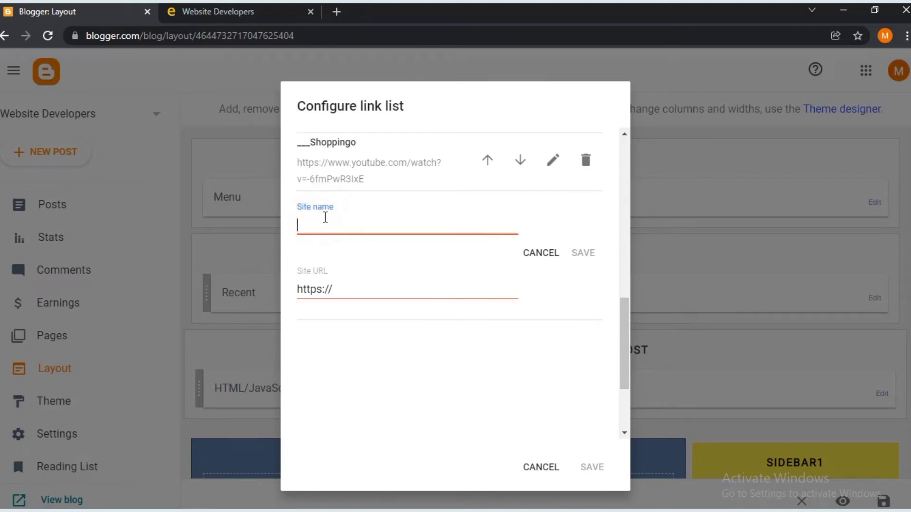
pyautogui.write('Follow me')
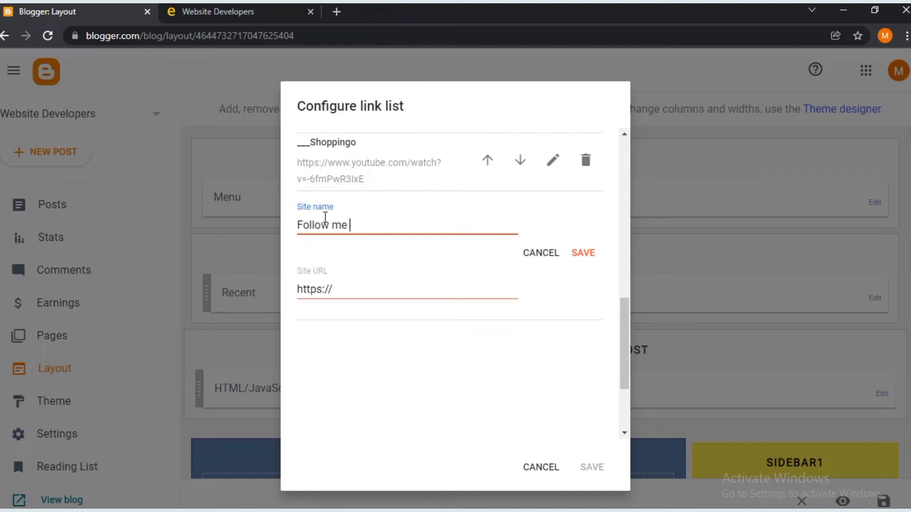
pyautogui.write(' on youtube')
pyautogui.moveTo(349, 289); pyautogui.dragTo(195, 283)
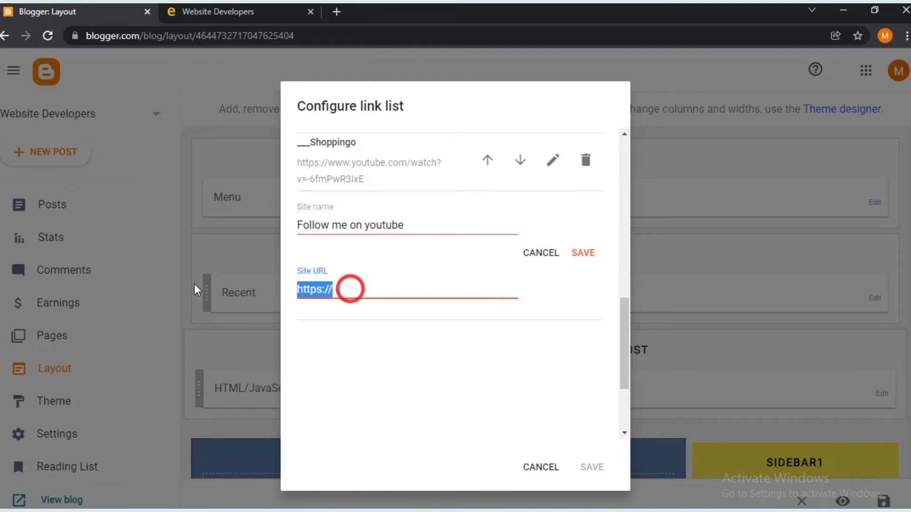
pyautogui.write('https://www.youtube.com/watch?v=-6fmPwR3IxE')
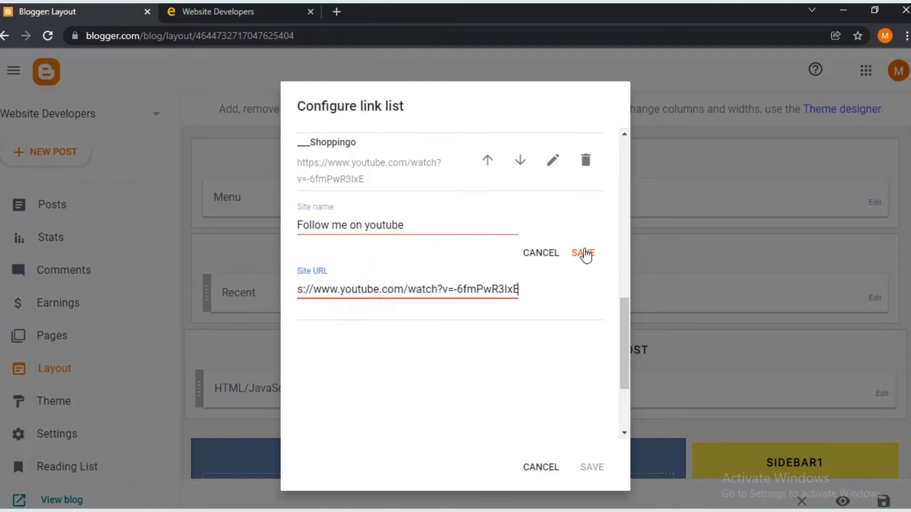
pyautogui.click(585, 254)
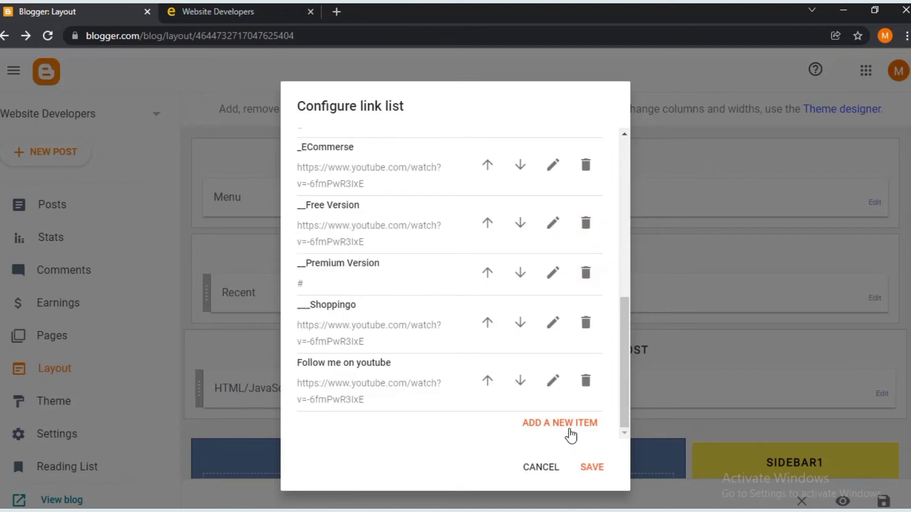
# - Add a _my first video menu link pointing to the YouTube video URL
pyautogui.click(569, 429)
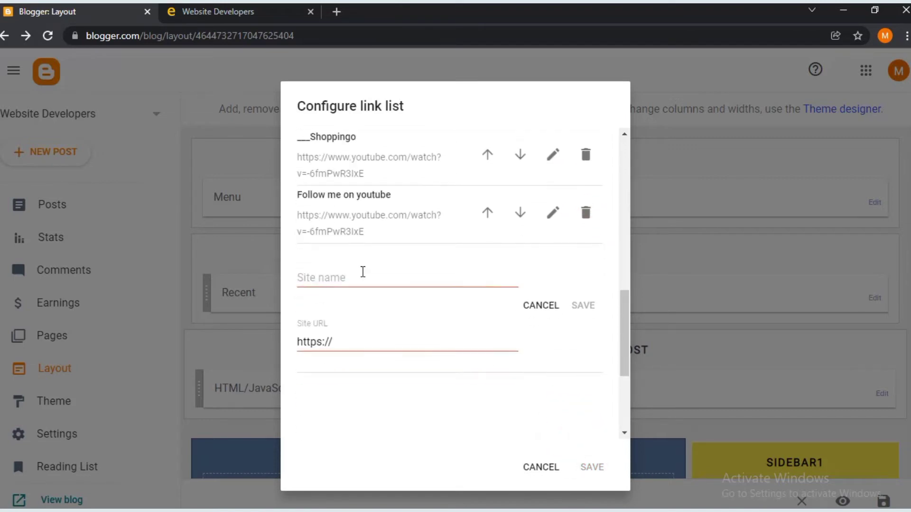
pyautogui.click(363, 279)
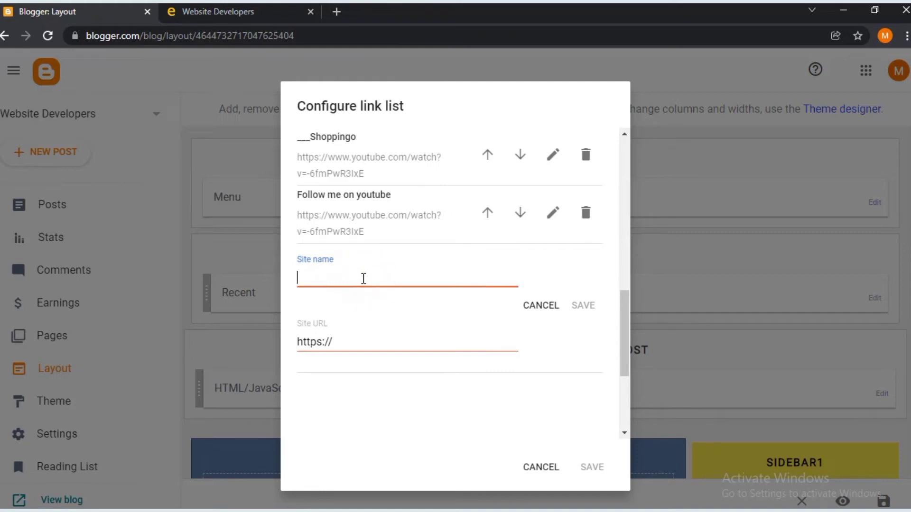
pyautogui.write('-')
pyautogui.press('BackSpace')
pyautogui.write('_my first video')
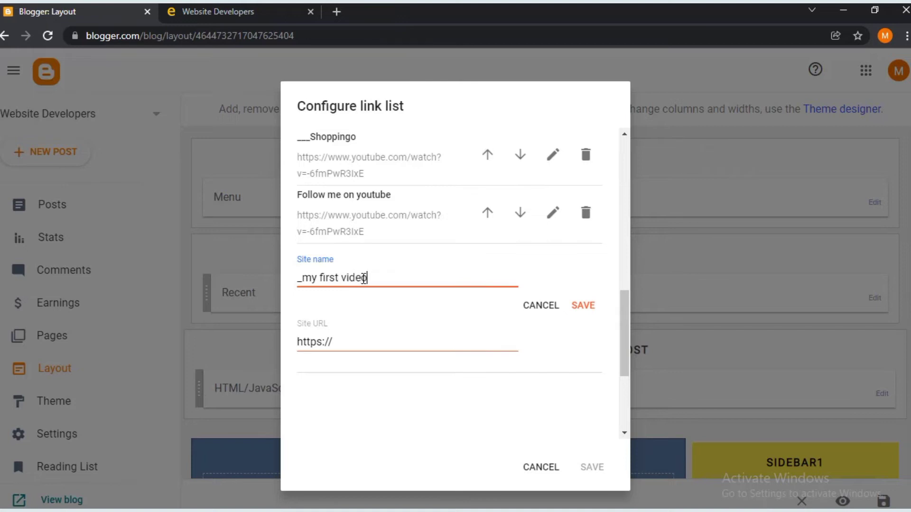
pyautogui.tripleClick(368, 343)
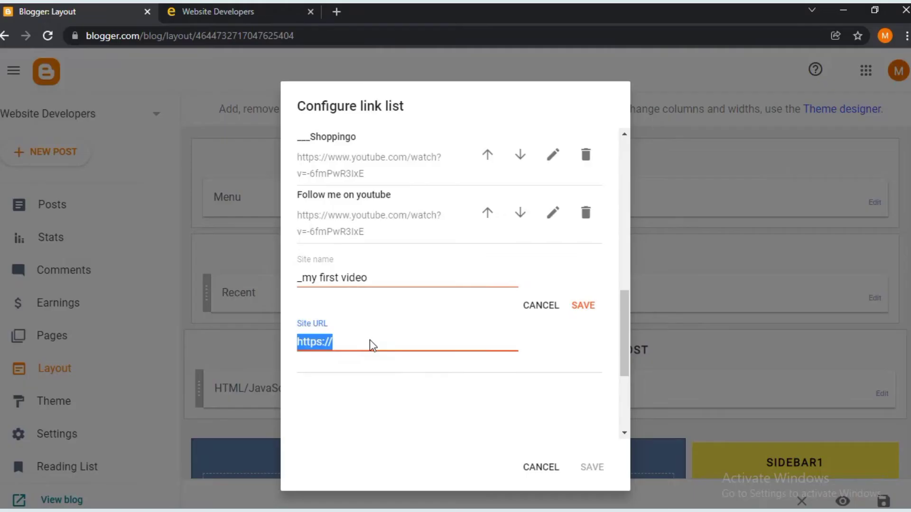
pyautogui.write('https://www.youtube.com/watch?v=-6fmPwR3IxE')
pyautogui.click(588, 307)
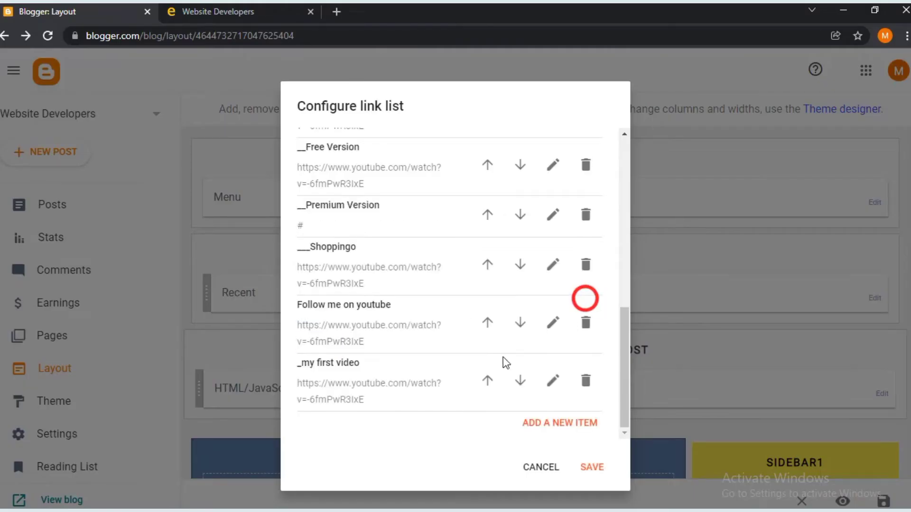
# - Add a _Watch Shorts menu link pointing to the YouTube video URL
pyautogui.click(562, 427)
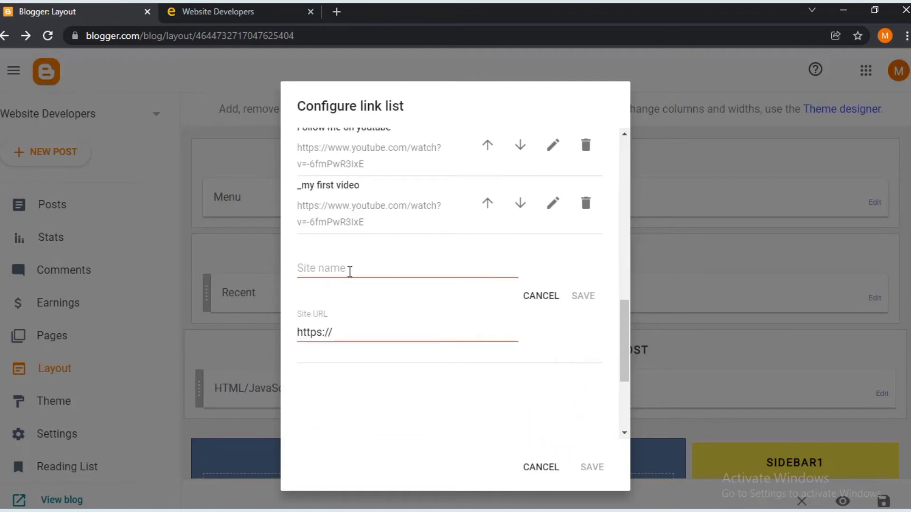
pyautogui.click(349, 272)
pyautogui.write('Wa')
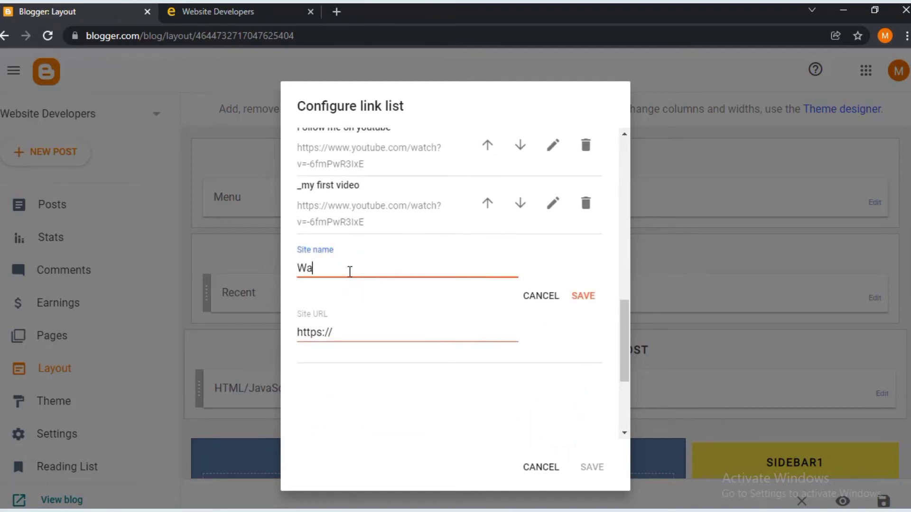
pyautogui.write('tch Shorts')
pyautogui.click(302, 269)
pyautogui.write('_')
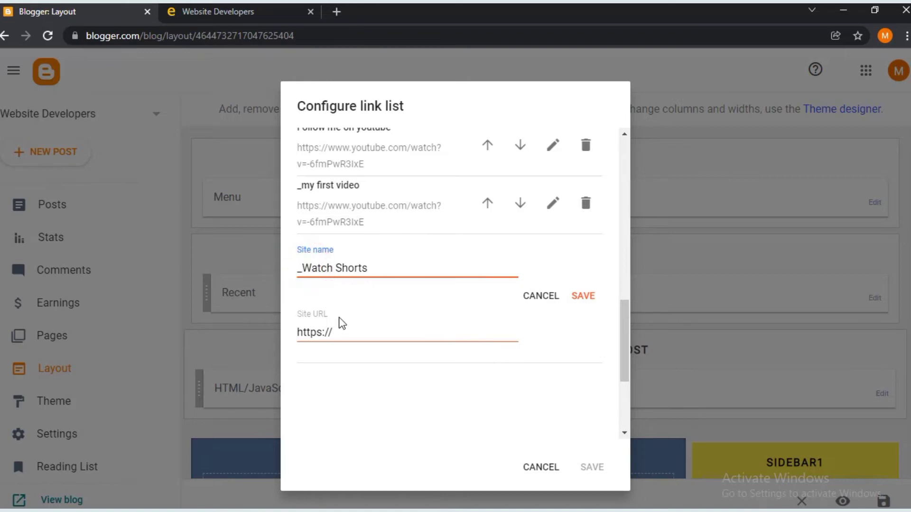
pyautogui.click(350, 331)
pyautogui.hotkey('ctrl', 'a')
pyautogui.write('https://www.youtube.com/watch?v=-6fmPwR3IxE')
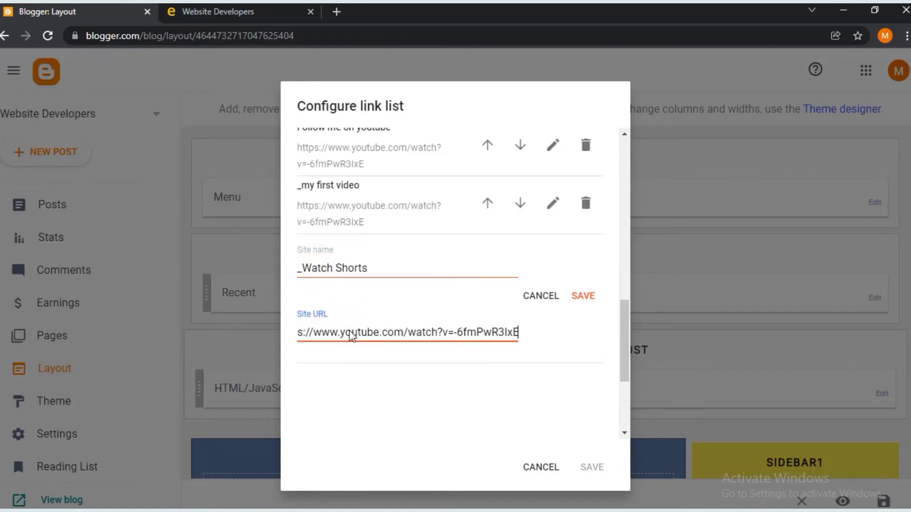
pyautogui.click(585, 296)
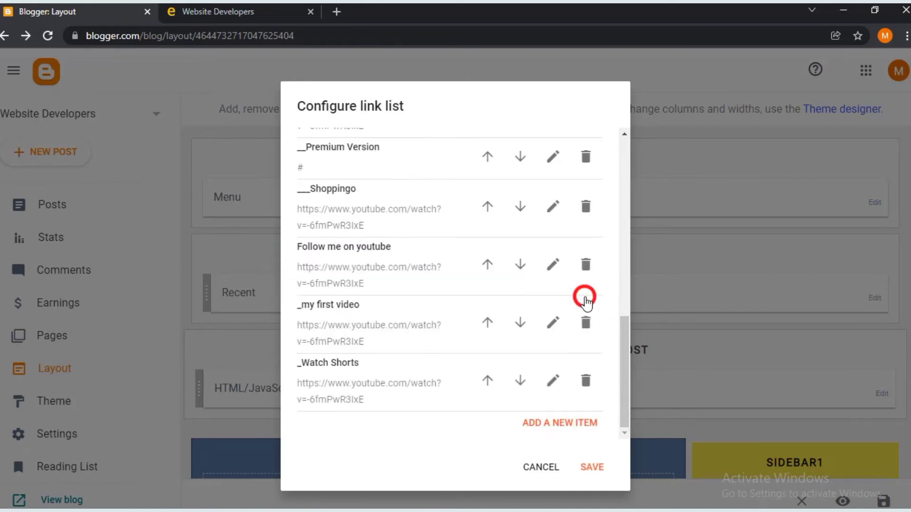
# - Save the menu link list and reload the live blog to see the new dropdown
pyautogui.click(591, 467)
pyautogui.click(211, 12)
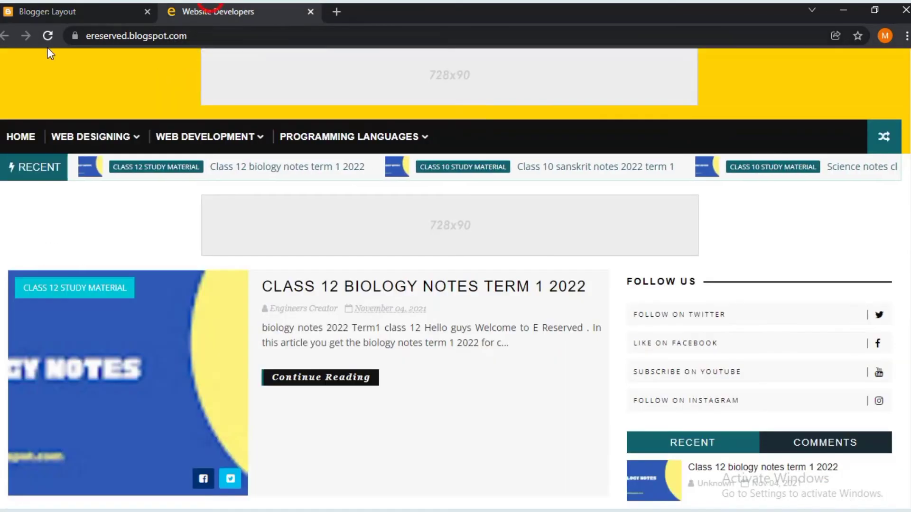
pyautogui.click(48, 36)
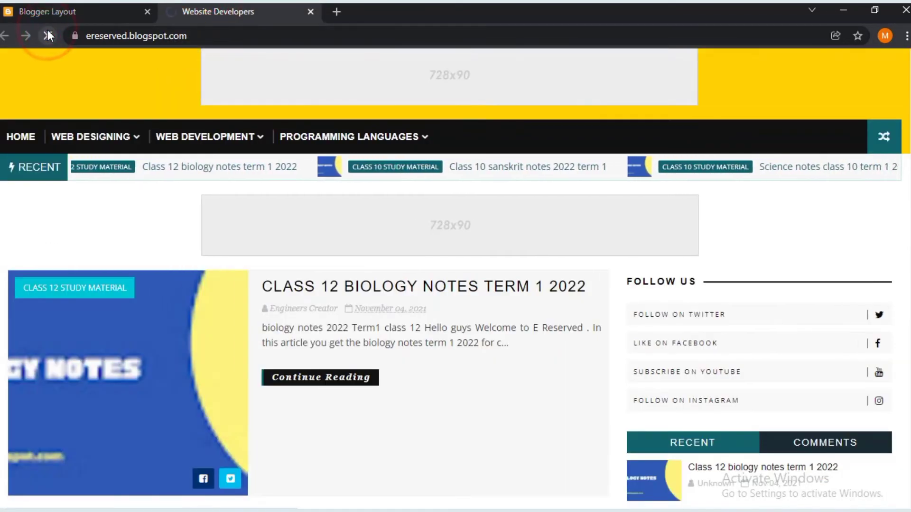
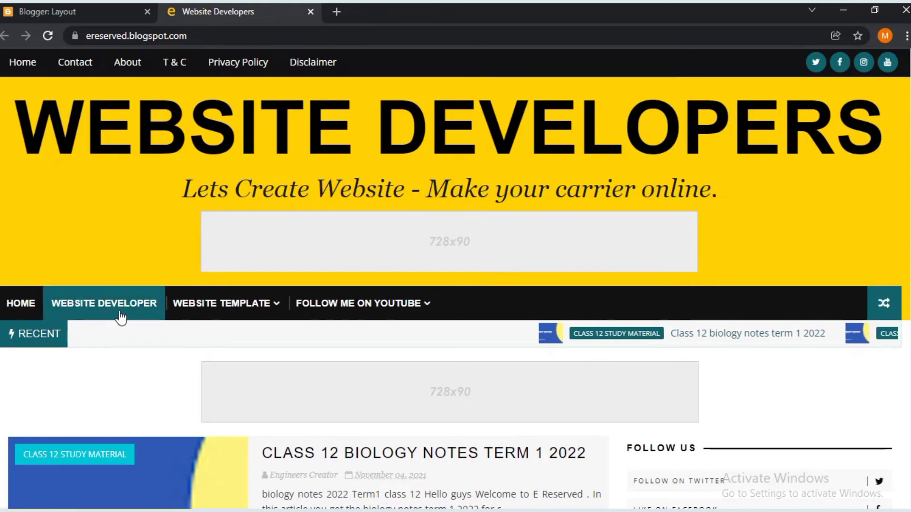
# - Check the live blog's Website Template and Follow Me On YouTube dropdowns, then return to Layout
pyautogui.moveTo(213, 310)
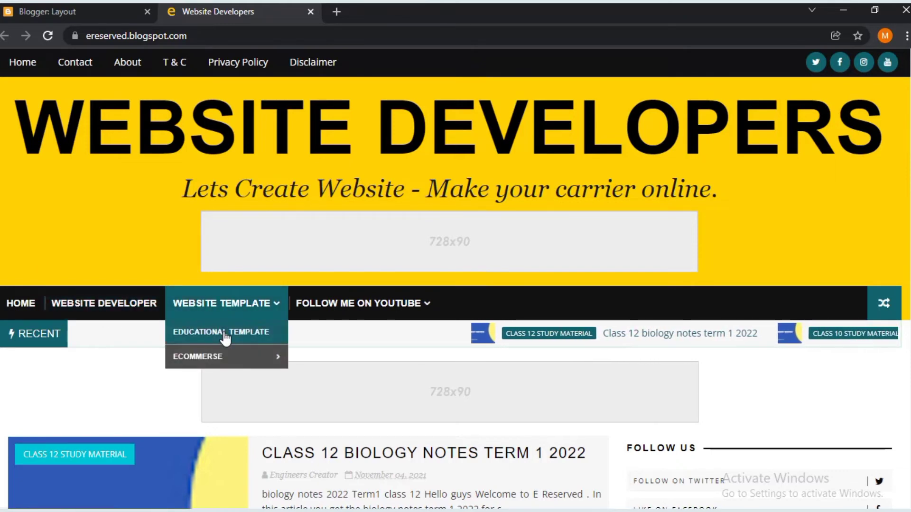
pyautogui.moveTo(236, 361)
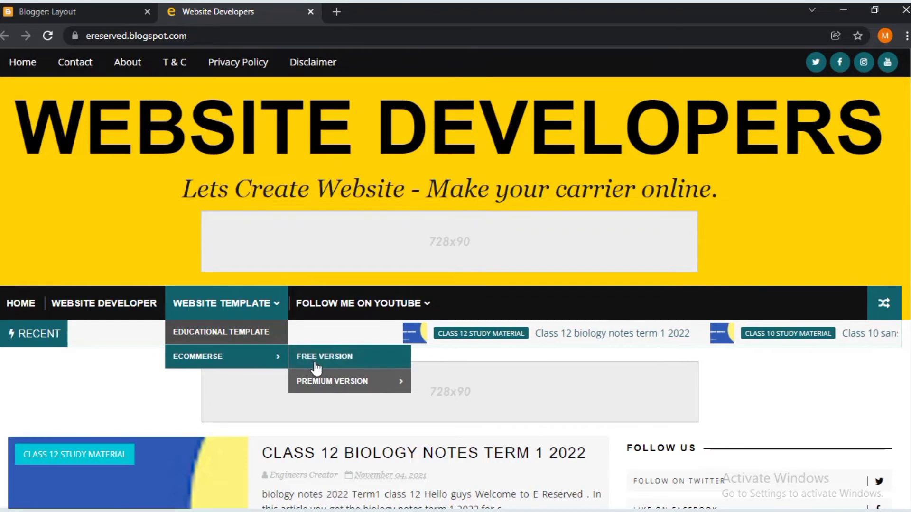
pyautogui.moveTo(332, 382)
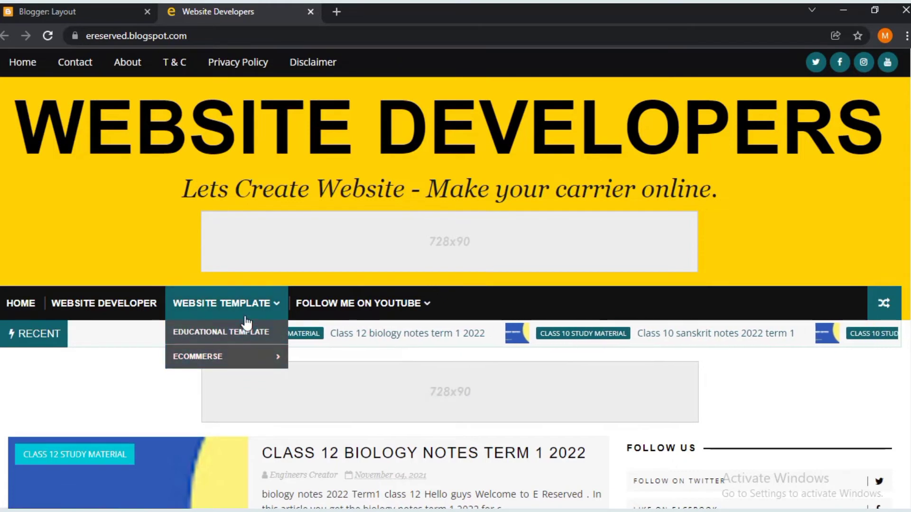
pyautogui.moveTo(360, 302)
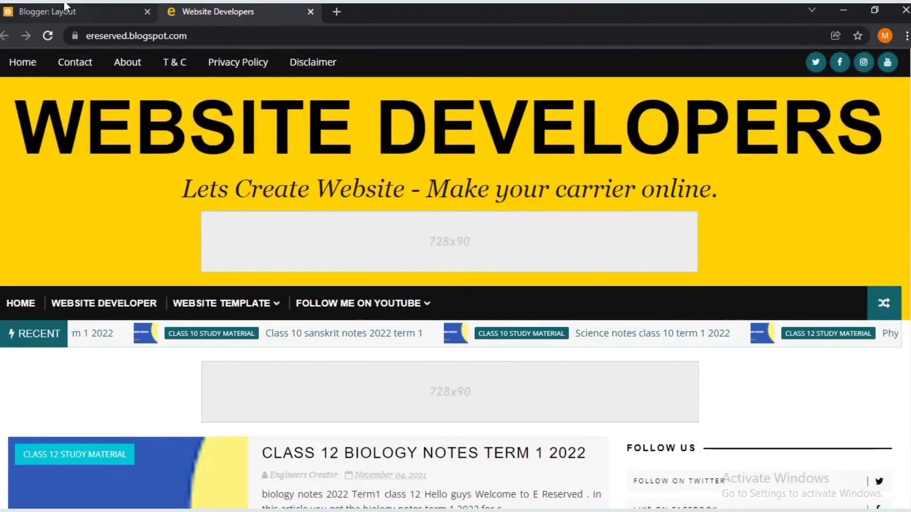
pyautogui.click(65, 7)
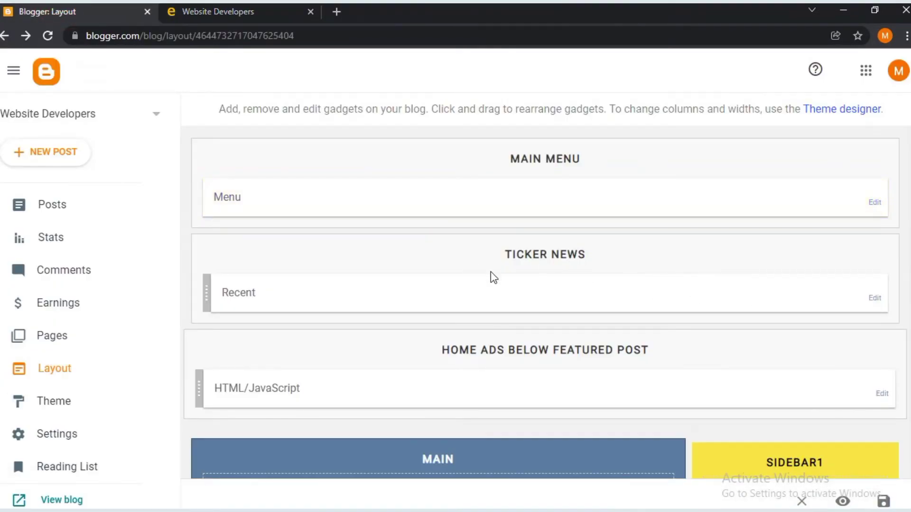
# - Change the Recent gadget's data-no from 21 to 12, save, and reload the live blog
pyautogui.click(874, 300)
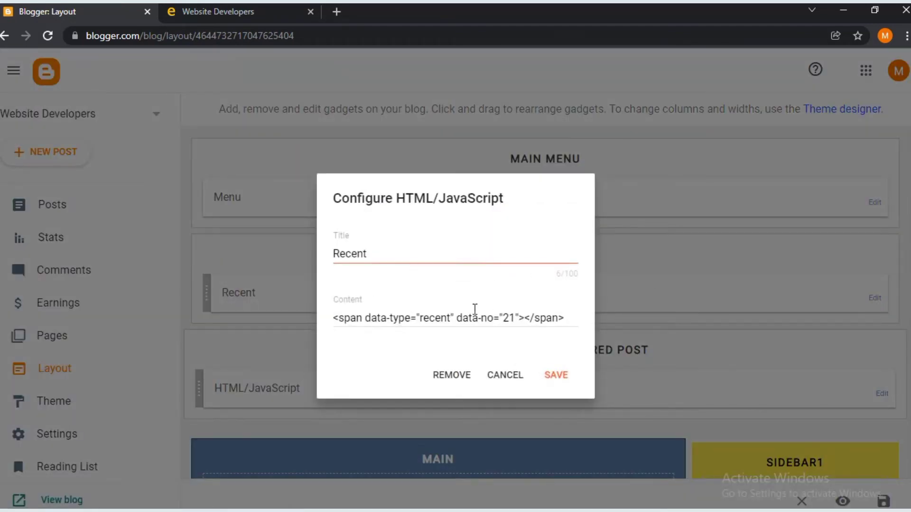
pyautogui.moveTo(514, 318); pyautogui.dragTo(505, 318)
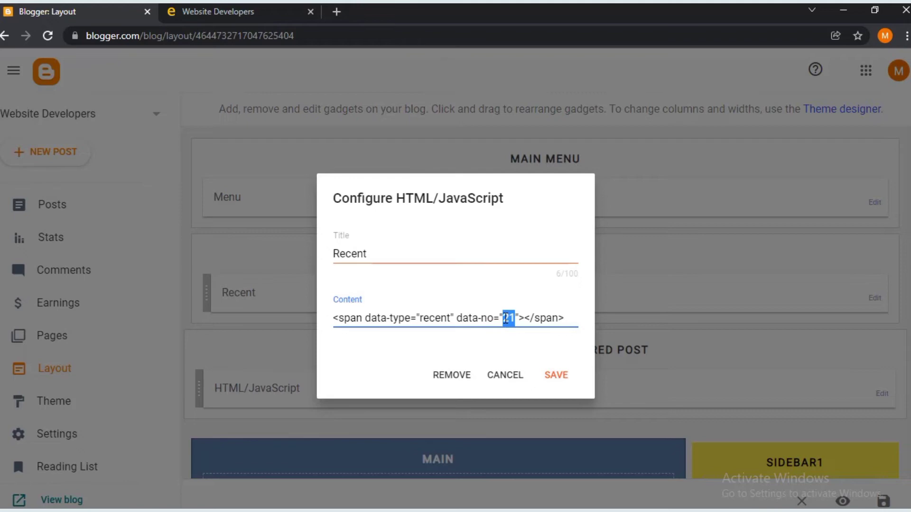
pyautogui.write('12')
pyautogui.click(563, 380)
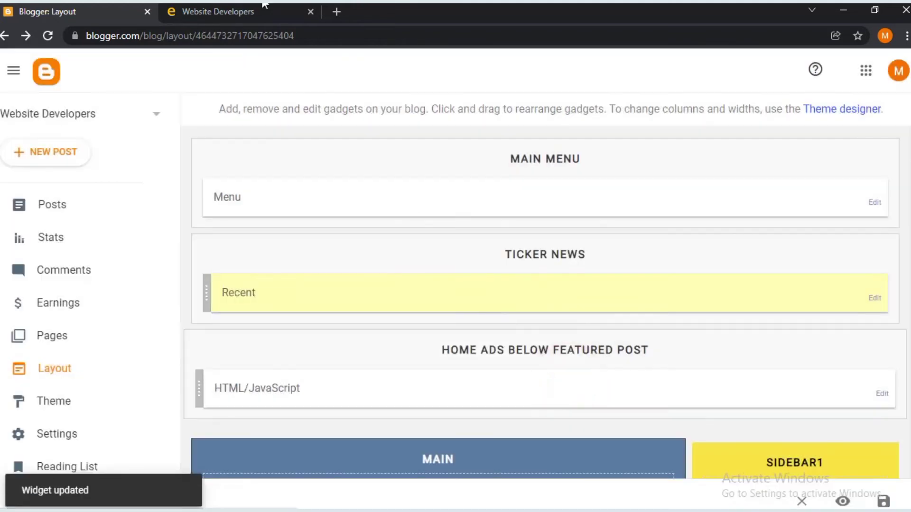
pyautogui.click(260, 10)
pyautogui.click(46, 36)
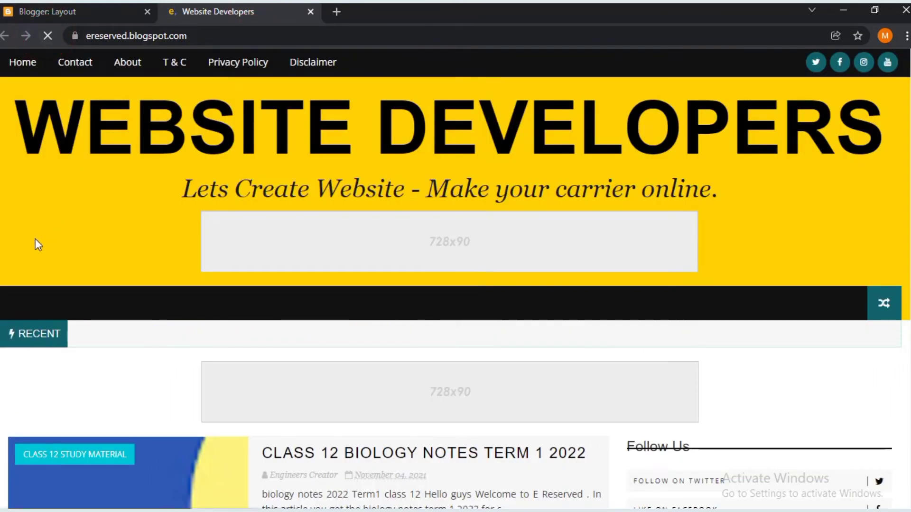
# - Go back to the Blogger Layout page and scroll down to the ad gadget
pyautogui.scroll(-2, 541, 317)
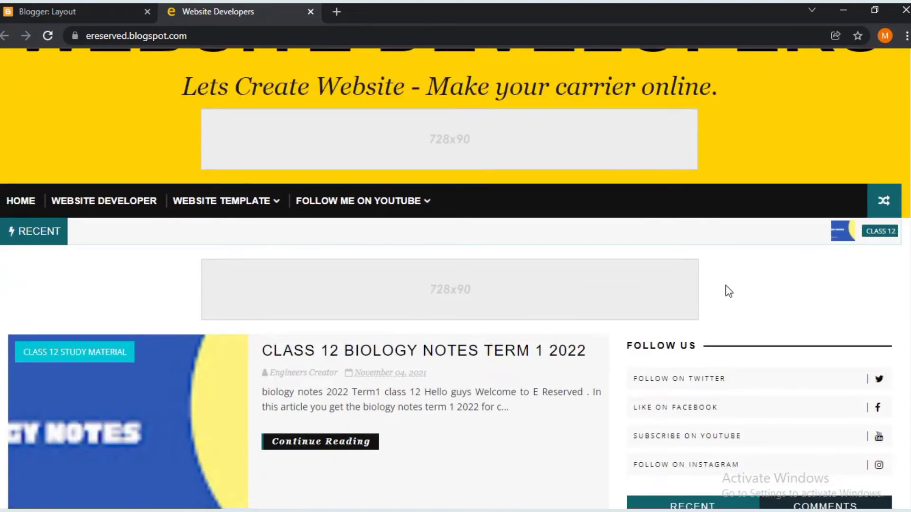
pyautogui.moveTo(358, 201)
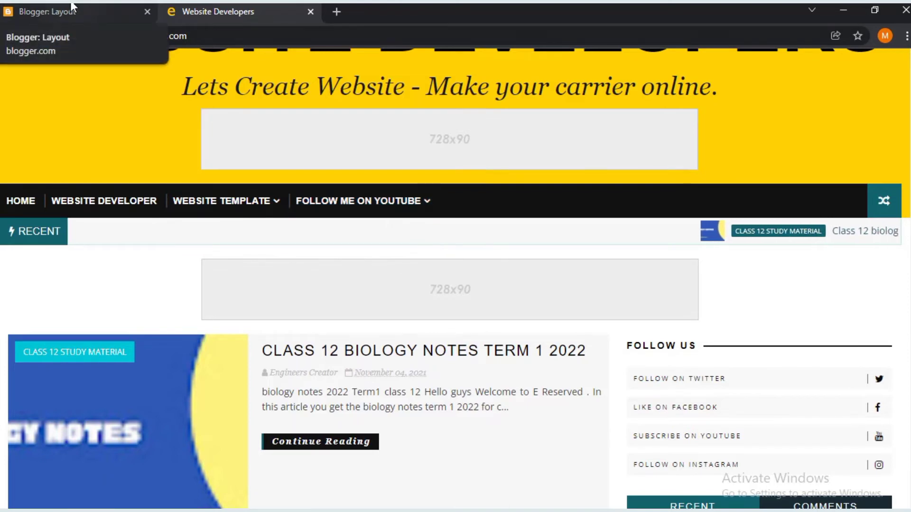
pyautogui.click(72, 6)
pyautogui.scroll(-1, 560, 321)
pyautogui.scroll(-2, 559, 321)
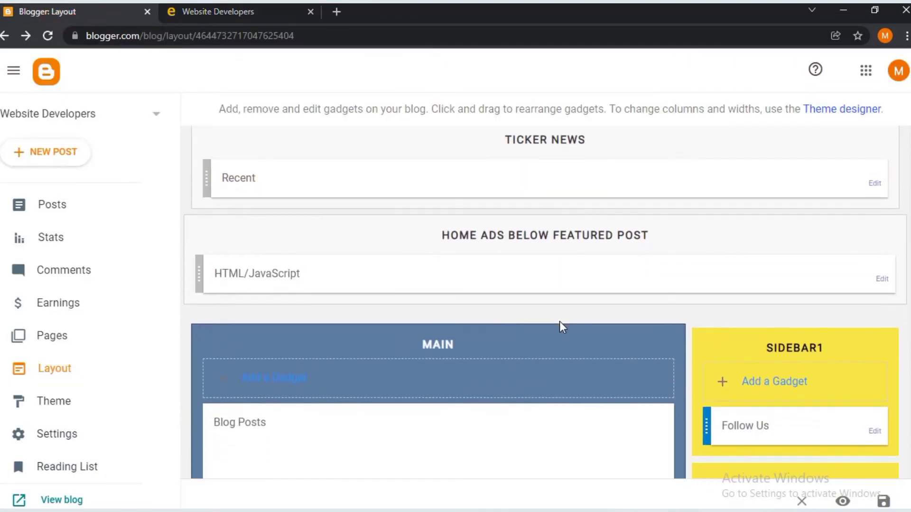
# - Review the ad HTML/JavaScript gadget against the live blog, then cancel without changes
pyautogui.click(883, 273)
pyautogui.click(198, 8)
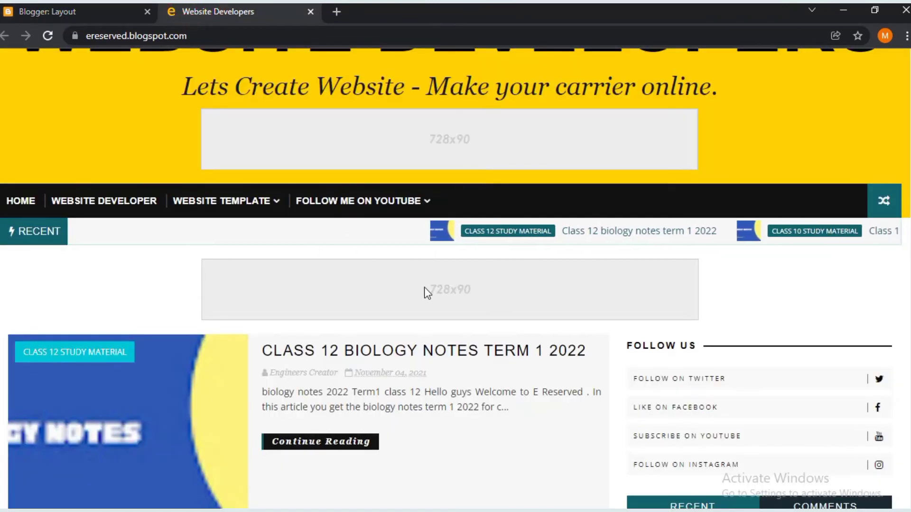
pyautogui.click(114, 17)
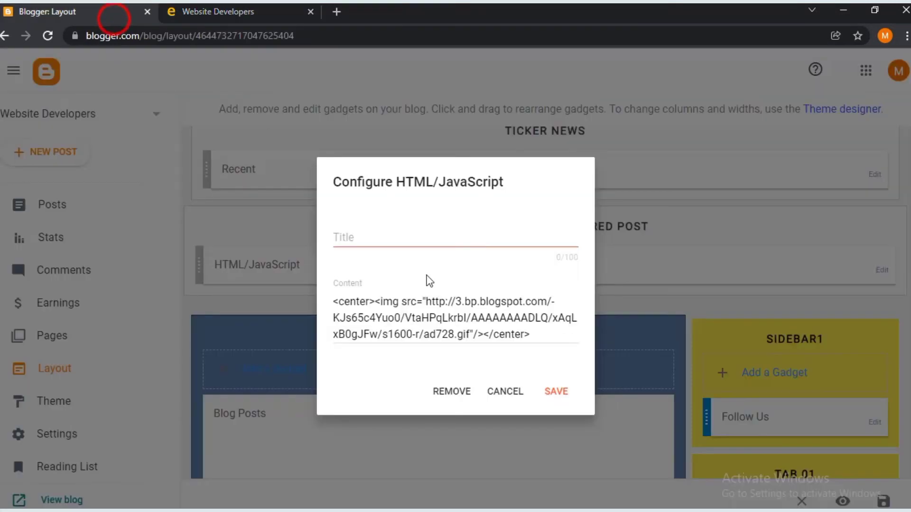
pyautogui.click(492, 392)
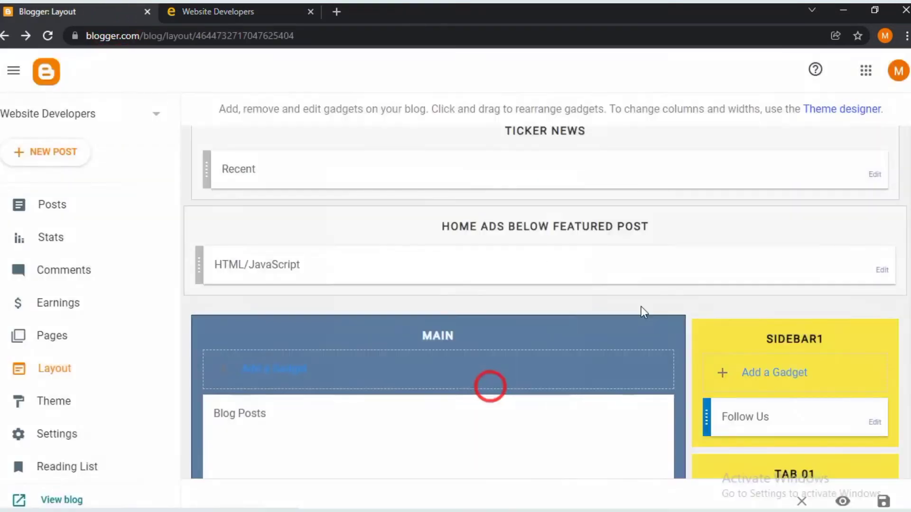
pyautogui.scroll(-3, 638, 302)
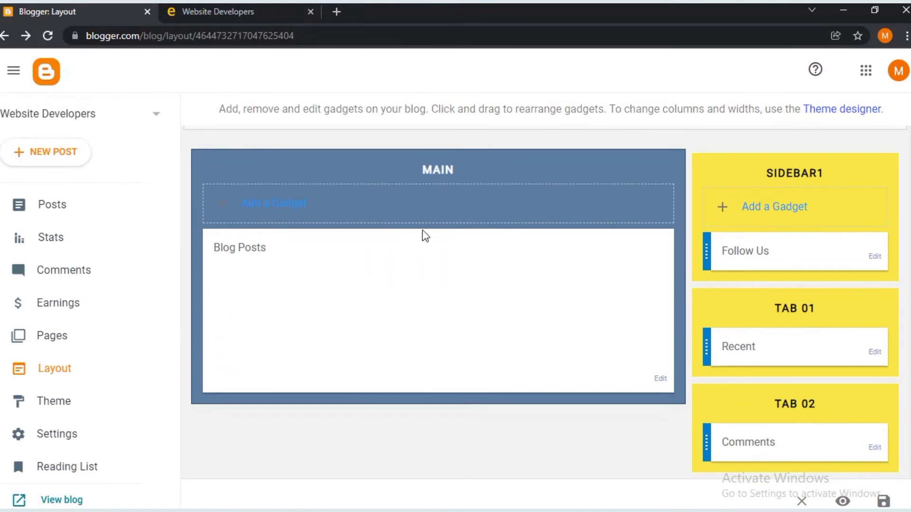
pyautogui.scroll(-2, 443, 244)
pyautogui.scroll(1, 639, 294)
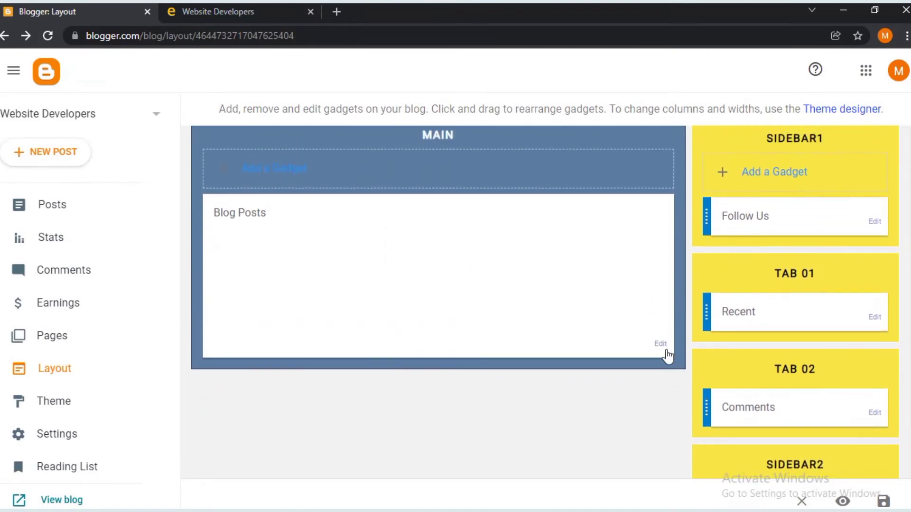
# - Change the Blog posts gadget's post count from 13 to 17
pyautogui.click(667, 349)
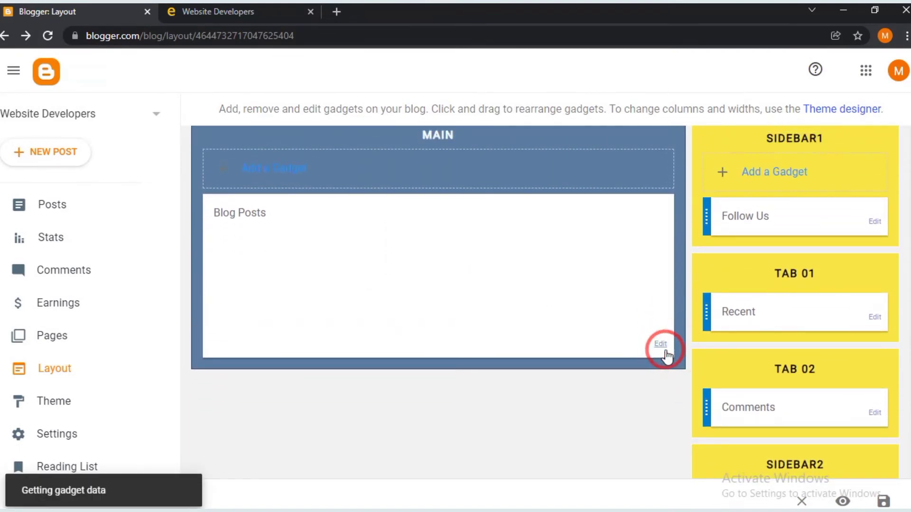
pyautogui.scroll(-2, 472, 301)
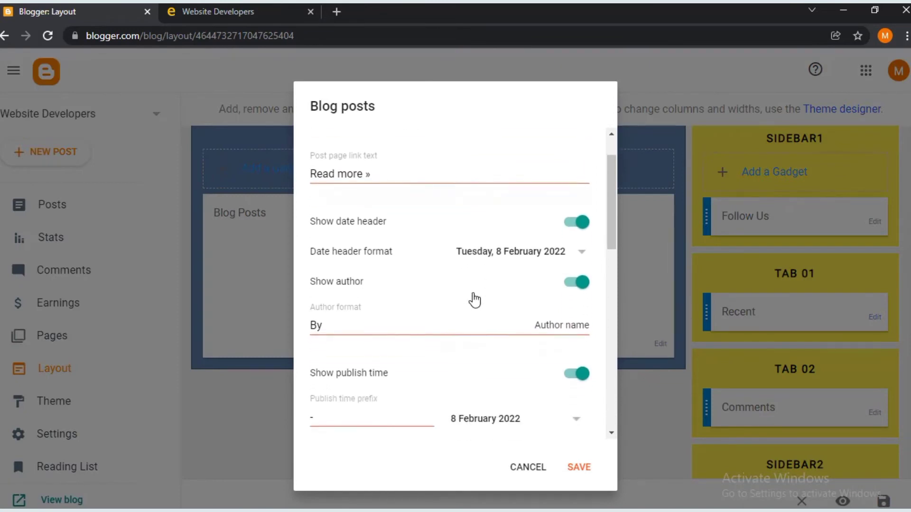
pyautogui.scroll(2, 472, 301)
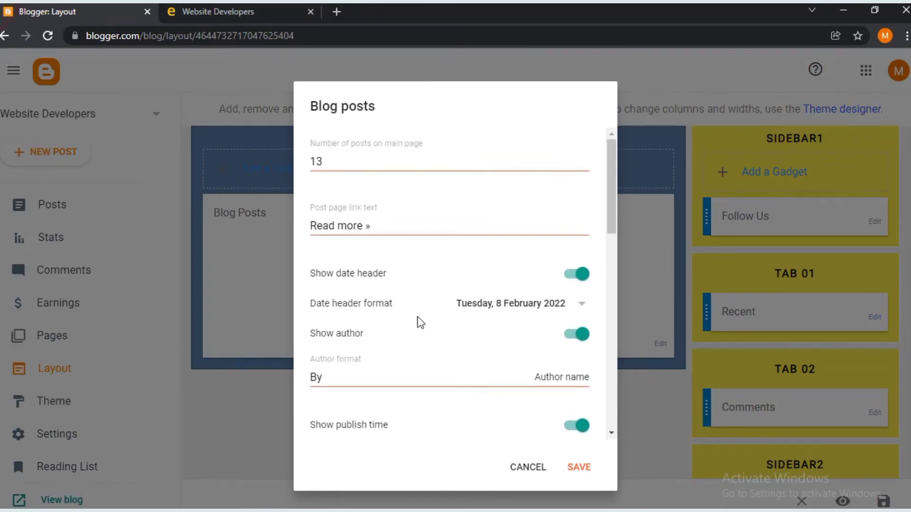
pyautogui.scroll(-2, 425, 326)
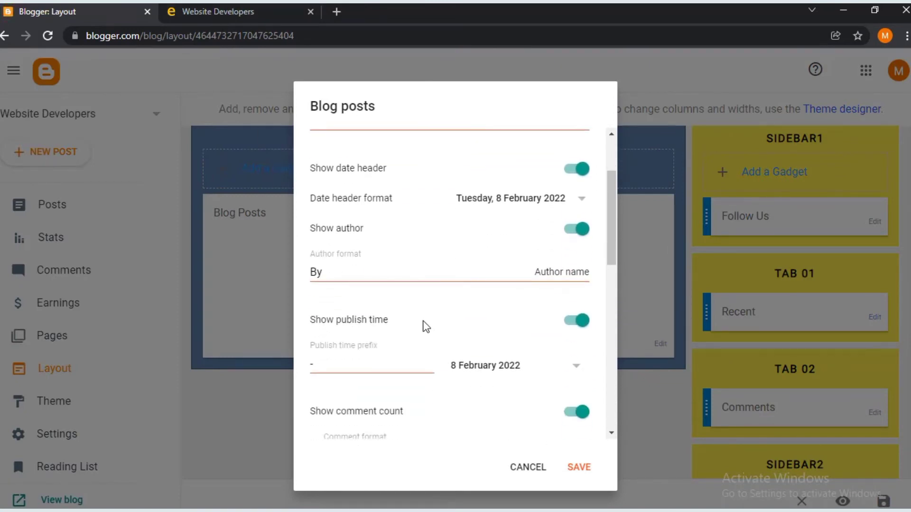
pyautogui.scroll(2, 396, 245)
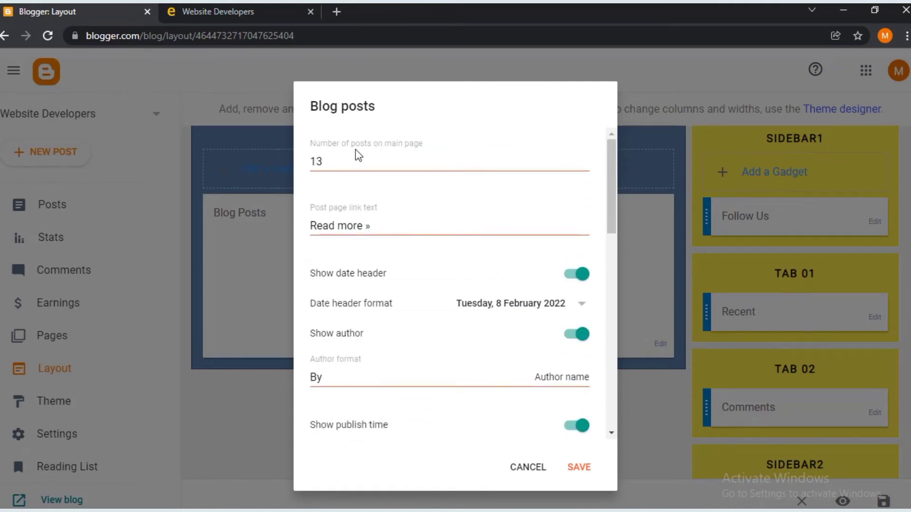
pyautogui.moveTo(352, 159); pyautogui.dragTo(317, 162)
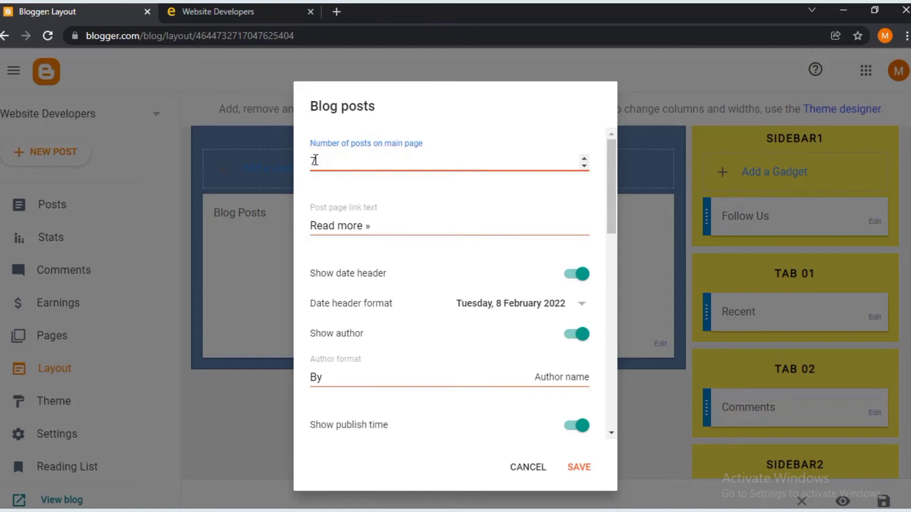
pyautogui.write('7')
pyautogui.scroll(-2, 422, 282)
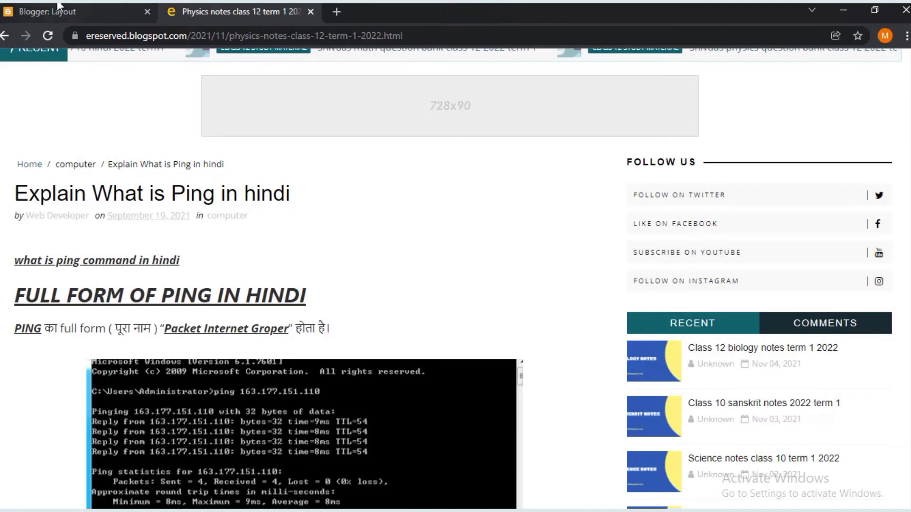
# - Switch off Show author profile and save the Blog posts gadget
pyautogui.click(58, 7)
pyautogui.scroll(-5, 597, 294)
pyautogui.click(575, 232)
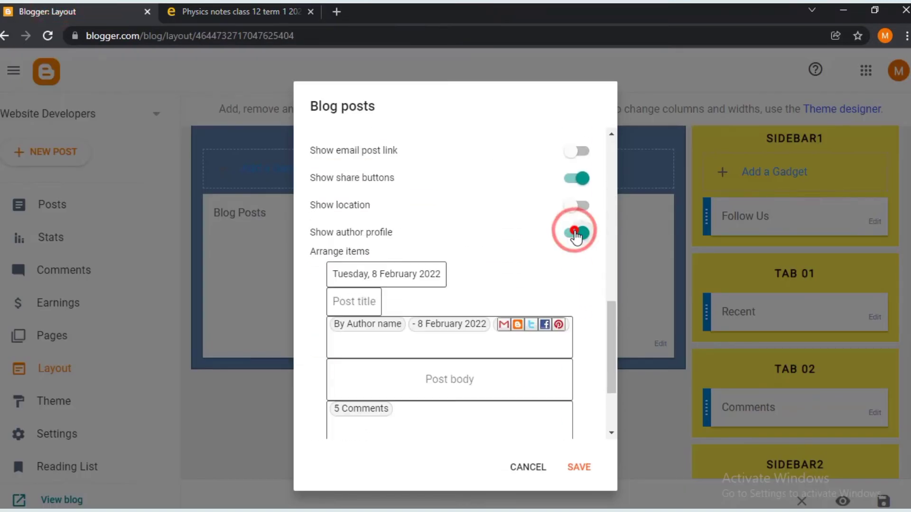
pyautogui.scroll(-2, 446, 269)
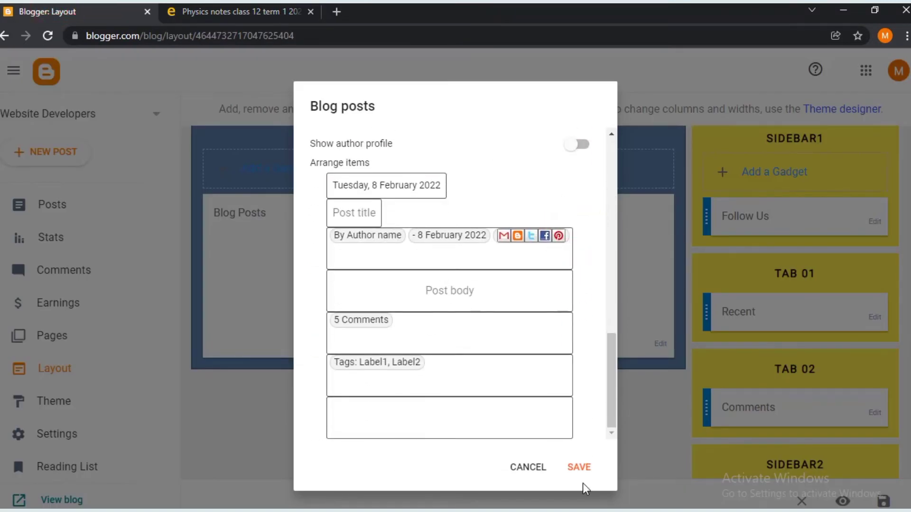
pyautogui.click(576, 467)
pyautogui.click(525, 457)
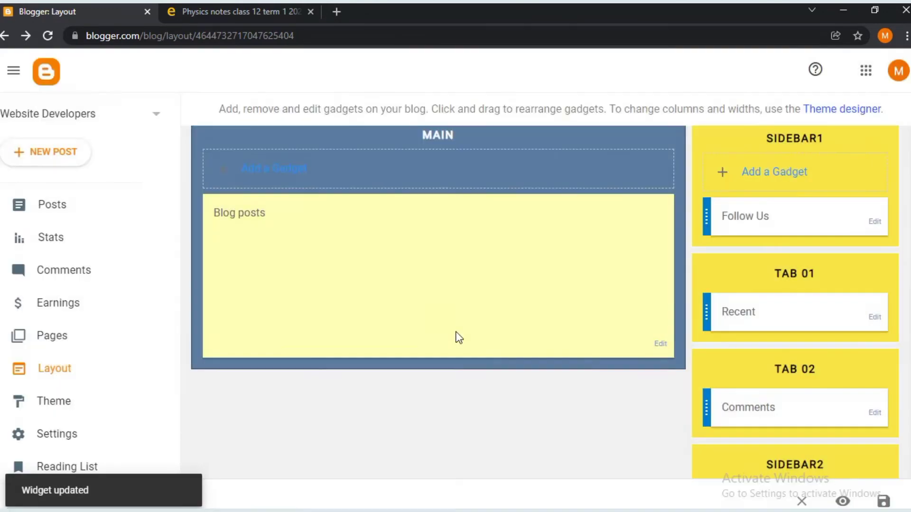
pyautogui.scroll(3, 570, 254)
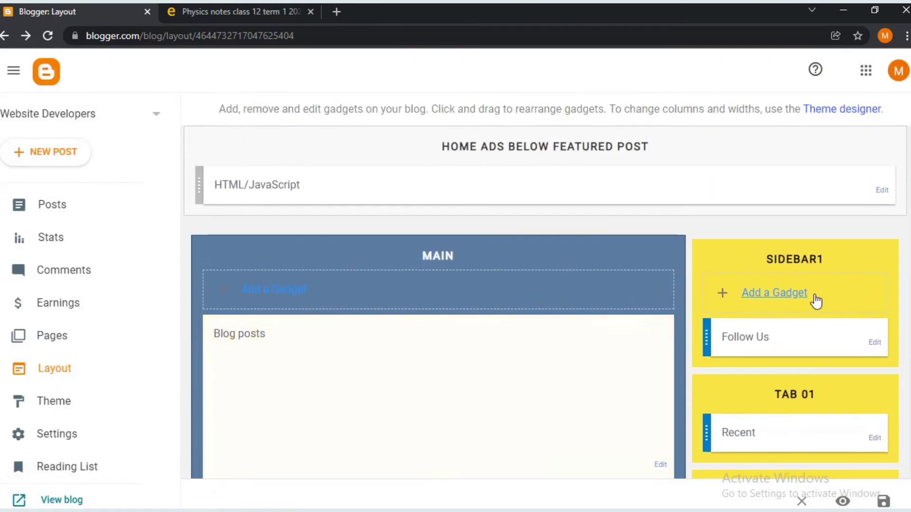
# - In the Follow Us gadget code, start a new line after the Facebook item
pyautogui.click(878, 344)
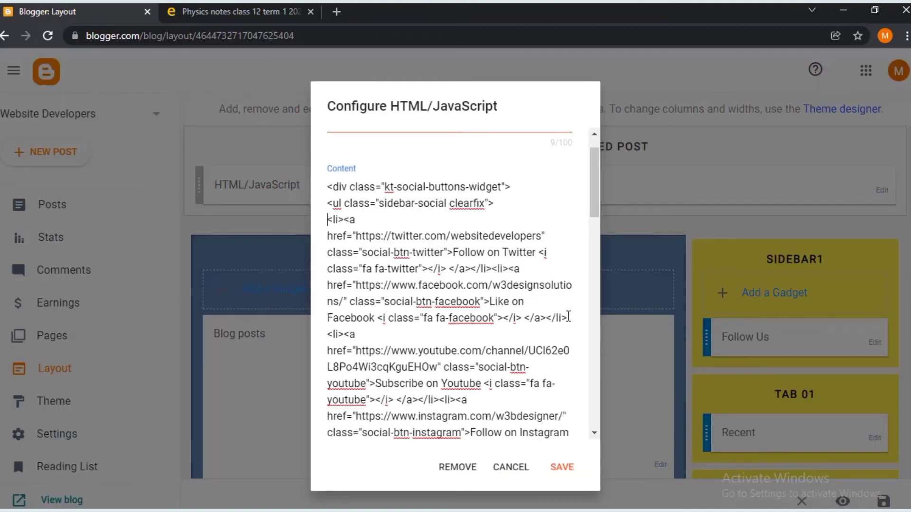
pyautogui.click(568, 317)
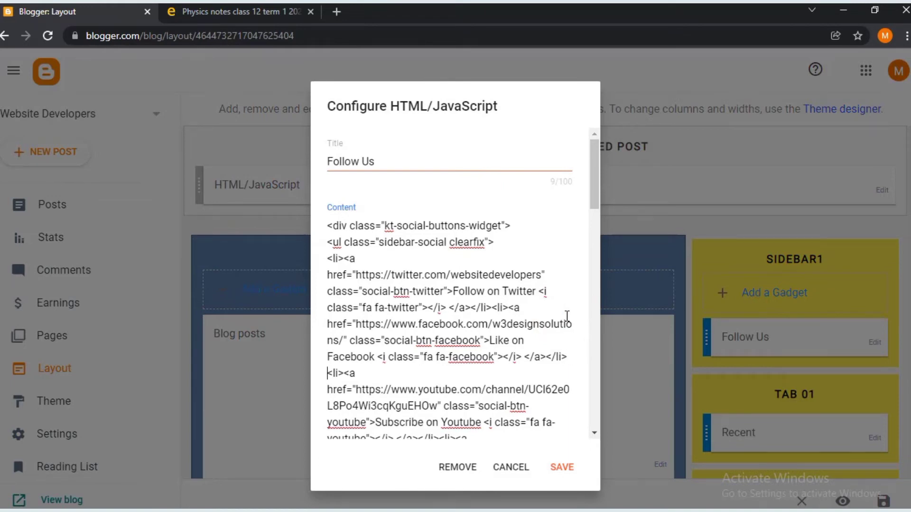
pyautogui.press('Return')
pyautogui.press('Return')
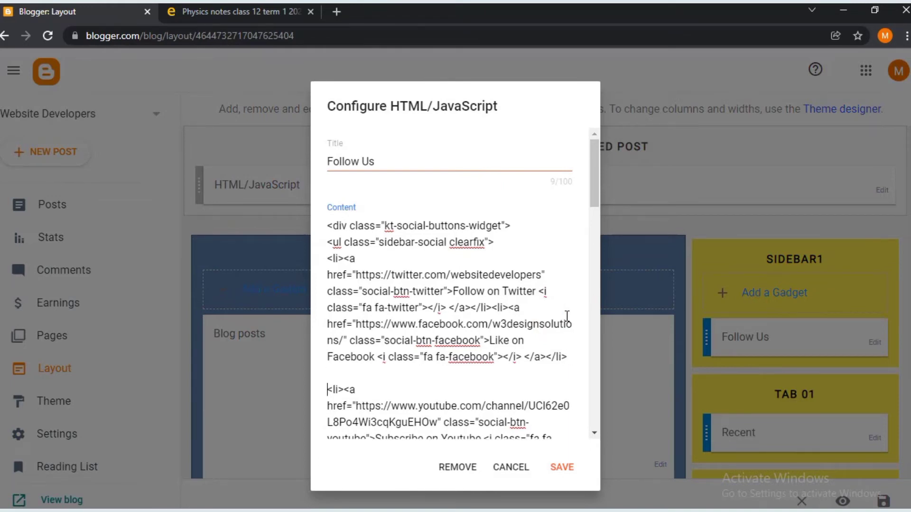
pyautogui.scroll(-2, 474, 406)
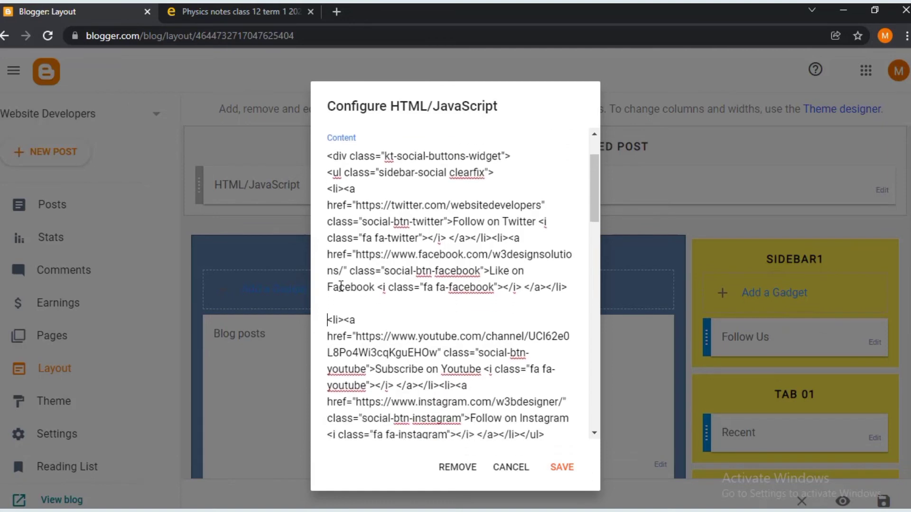
pyautogui.scroll(-5, 327, 342)
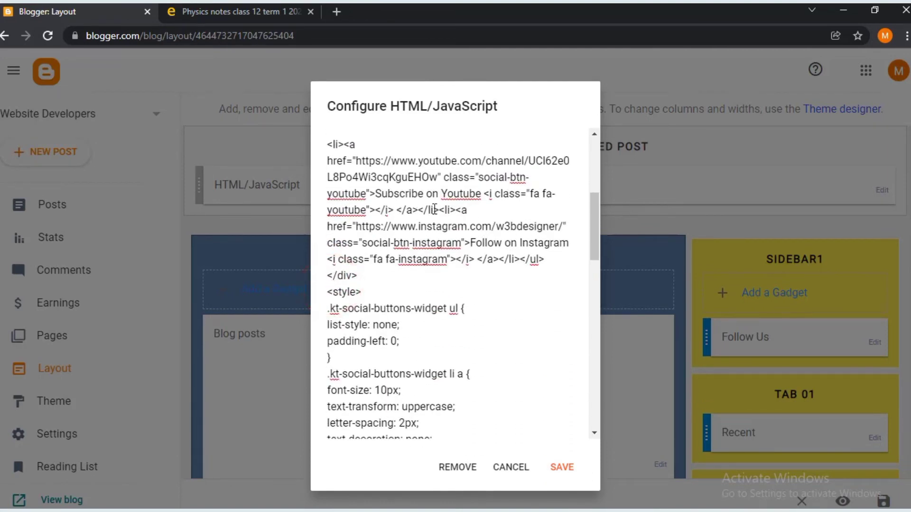
# - Put the YouTube and Instagram items on their own lines and save the gadget
pyautogui.click(437, 210)
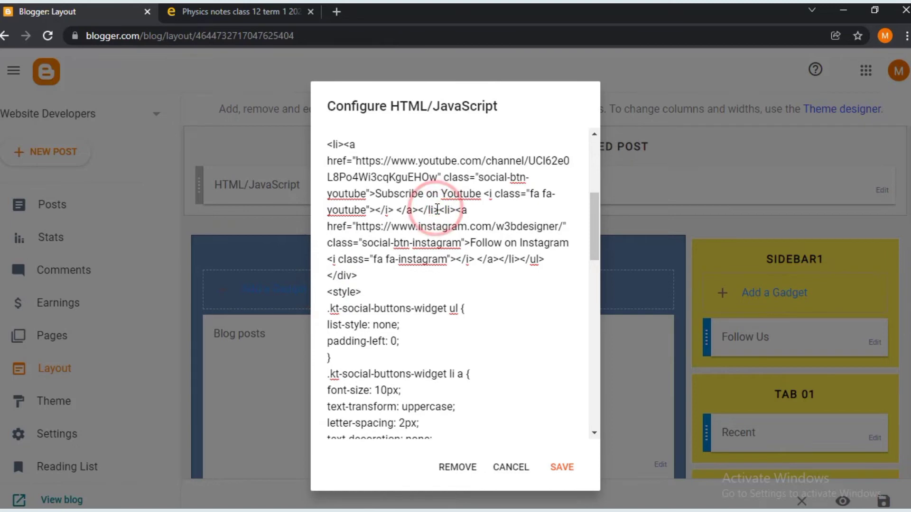
pyautogui.press('Return')
pyautogui.press('Return')
pyautogui.scroll(-3, 432, 294)
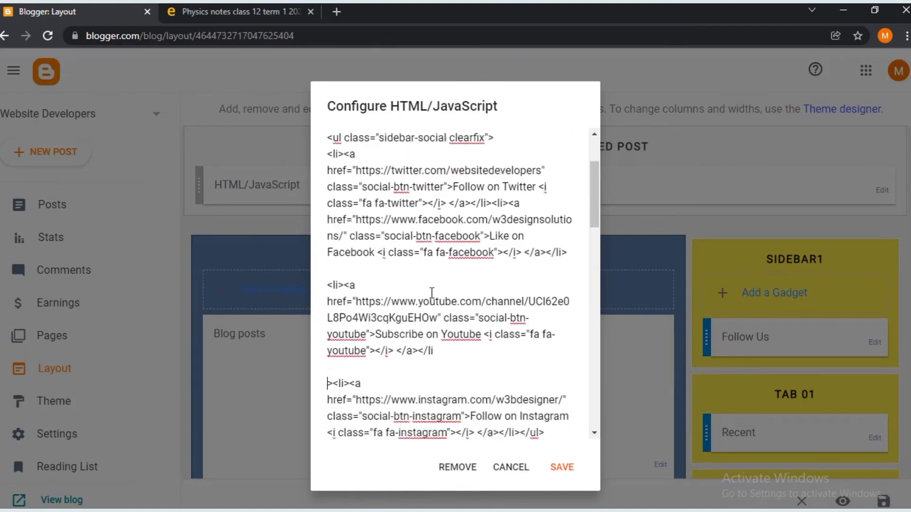
pyautogui.press('BackSpace')
pyautogui.press('BackSpace')
pyautogui.scroll(4, 432, 294)
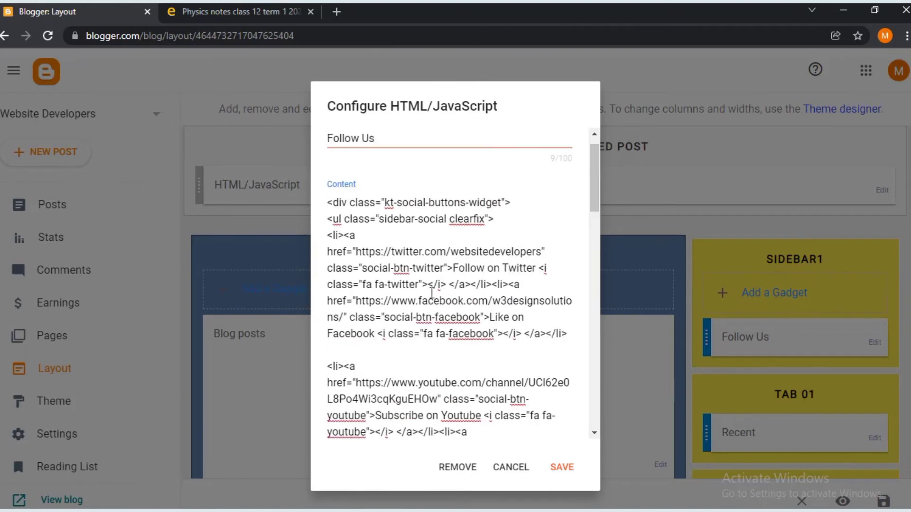
pyautogui.press('Right')
pyautogui.press('Return')
pyautogui.press('Return')
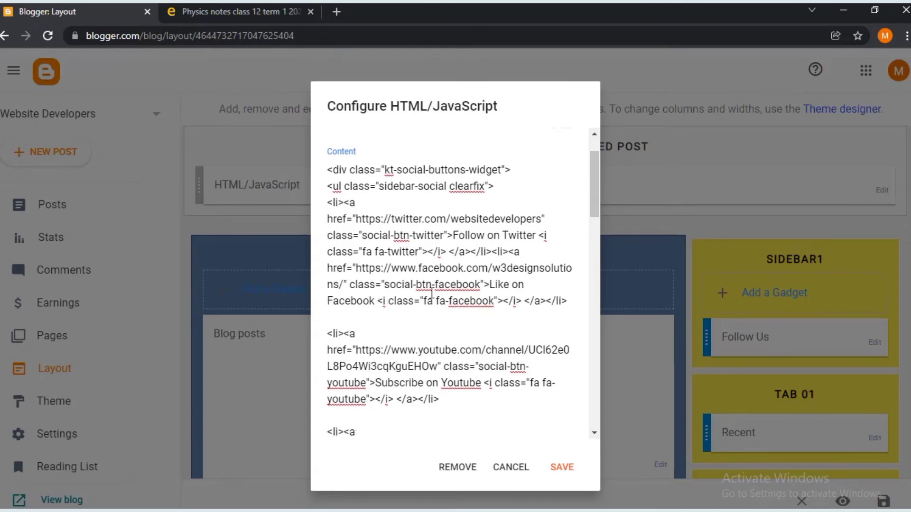
pyautogui.scroll(-2, 431, 294)
pyautogui.scroll(-1, 446, 285)
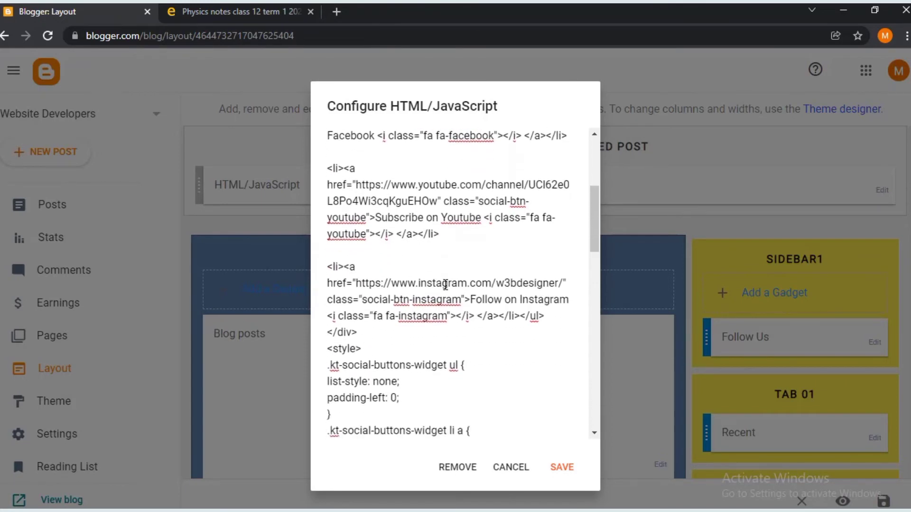
pyautogui.scroll(-2, 445, 284)
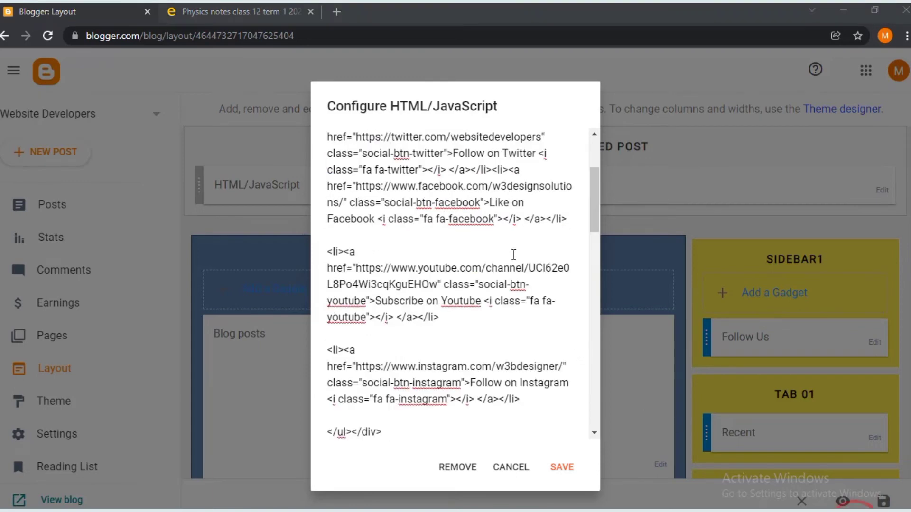
pyautogui.scroll(3, 514, 255)
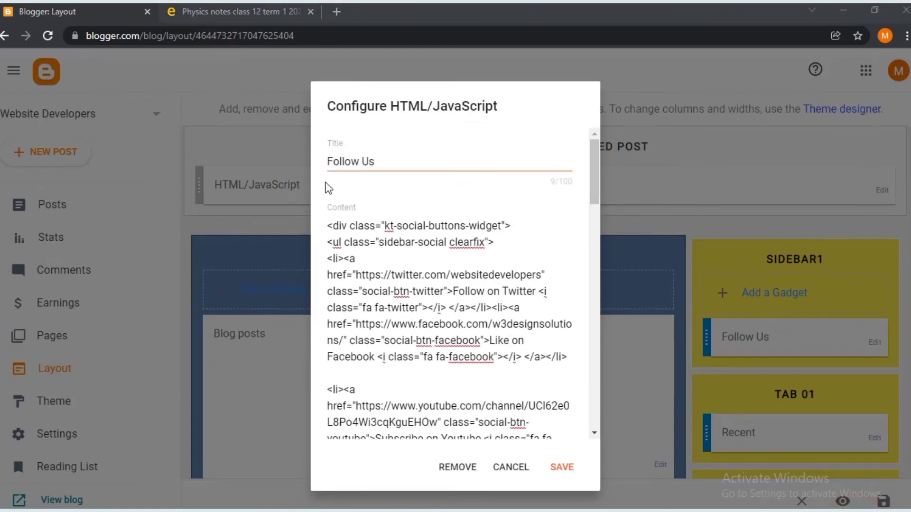
pyautogui.scroll(-5, 392, 307)
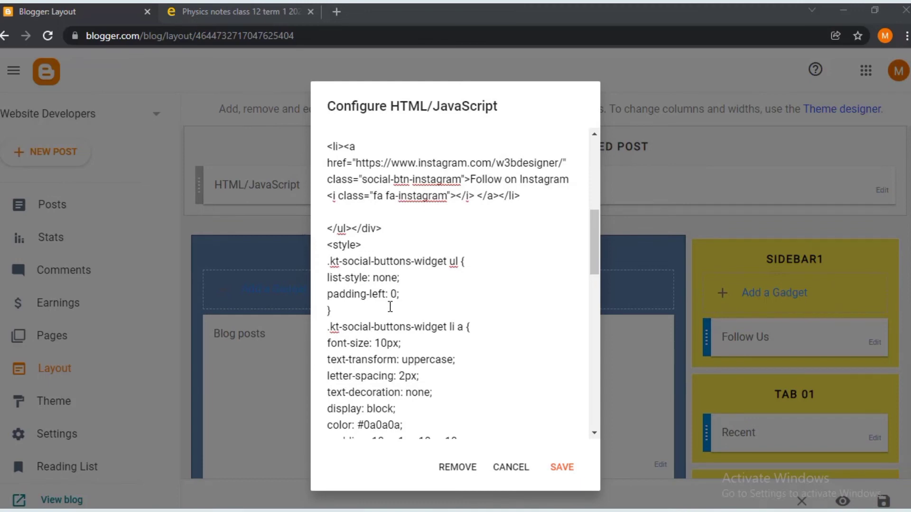
pyautogui.scroll(8, 397, 211)
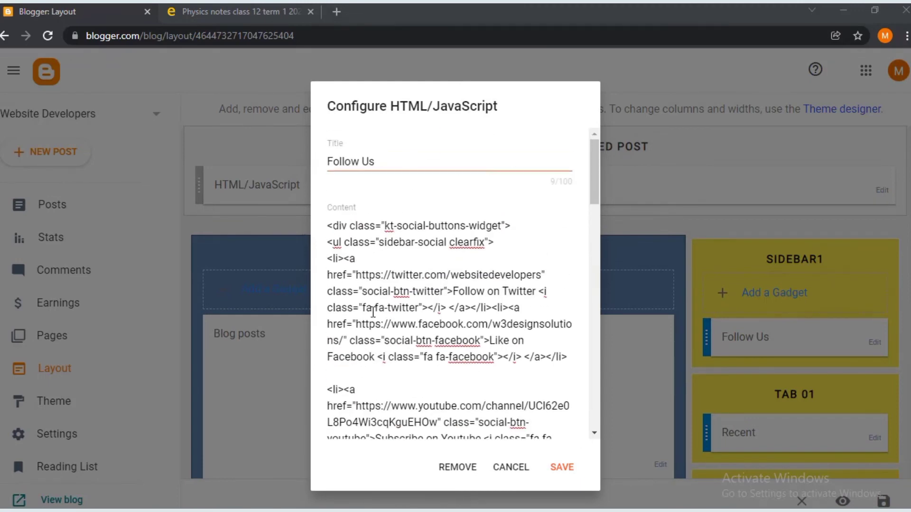
pyautogui.scroll(-5, 429, 344)
pyautogui.click(563, 470)
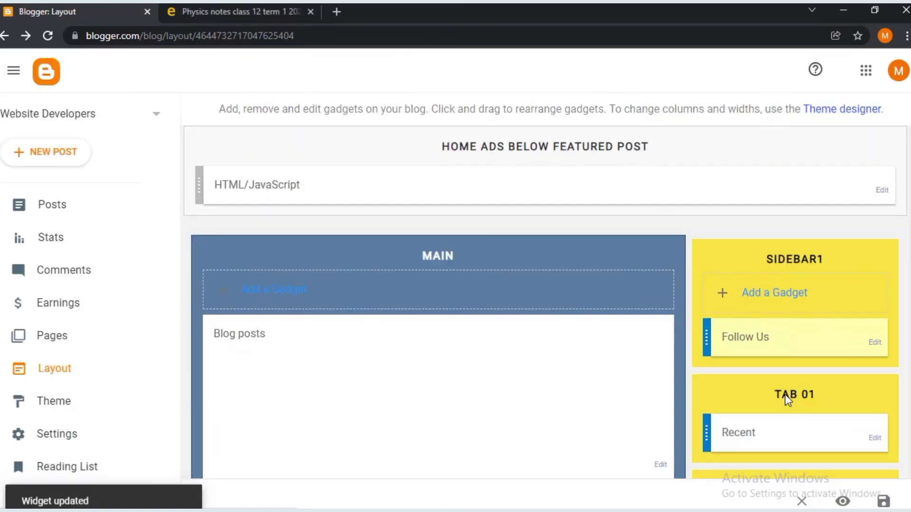
# - Change the Recent gadget's data-no post count from 5 to 7 and save
pyautogui.scroll(-4, 699, 372)
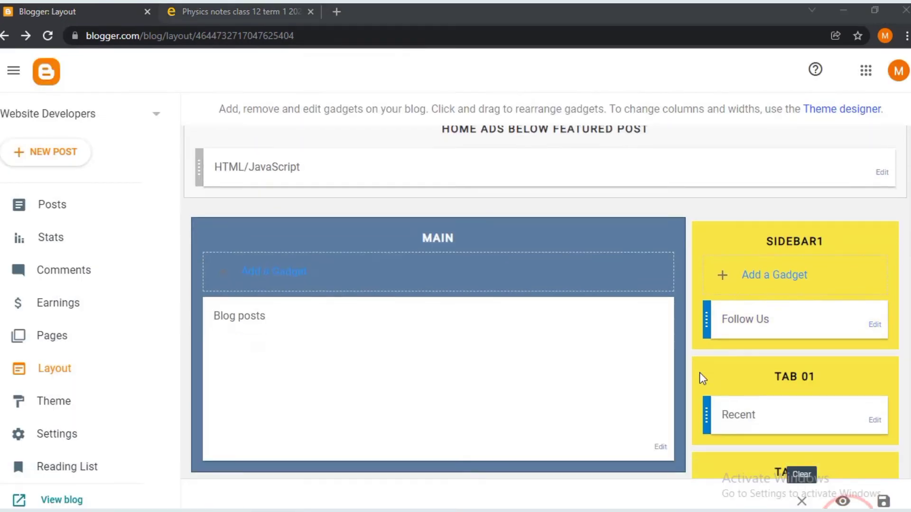
pyautogui.click(874, 233)
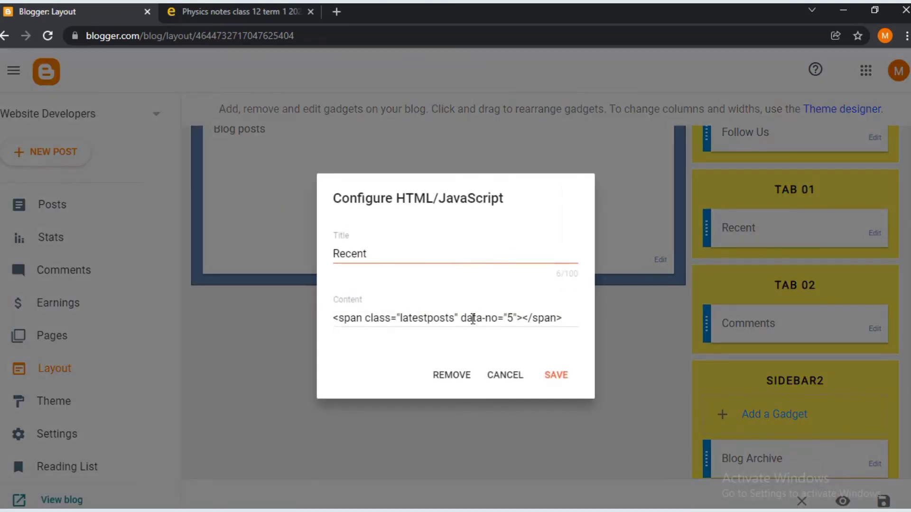
pyautogui.doubleClick(513, 317)
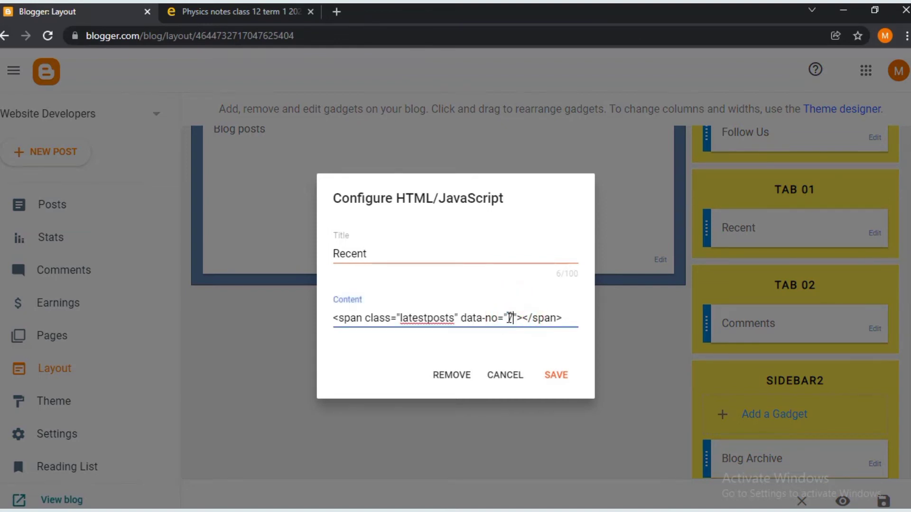
pyautogui.click(557, 377)
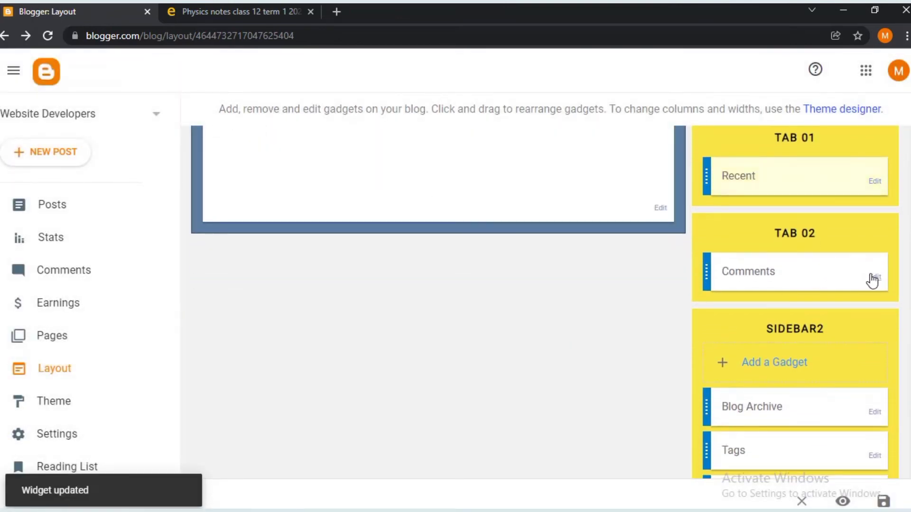
# - Set the Comments gadget's latestcomments data-no to 7, checking the live blog tab, and save
pyautogui.click(875, 278)
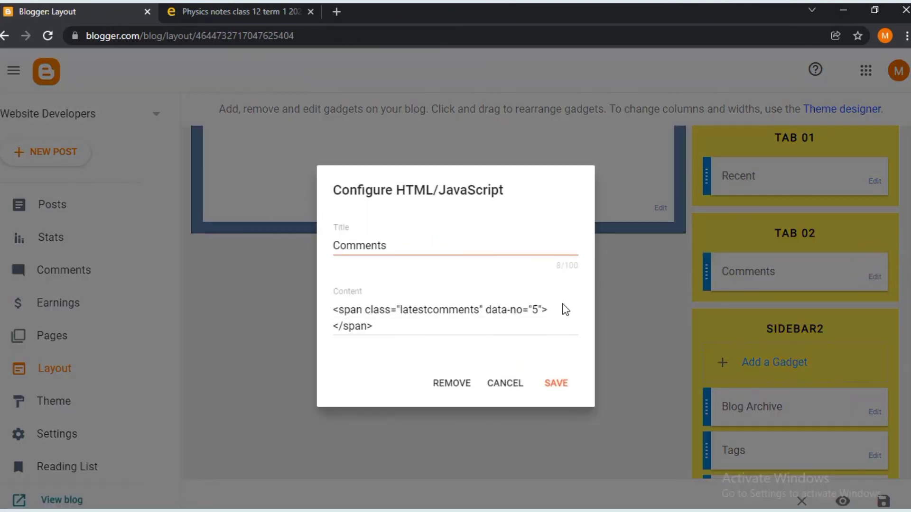
pyautogui.doubleClick(533, 309)
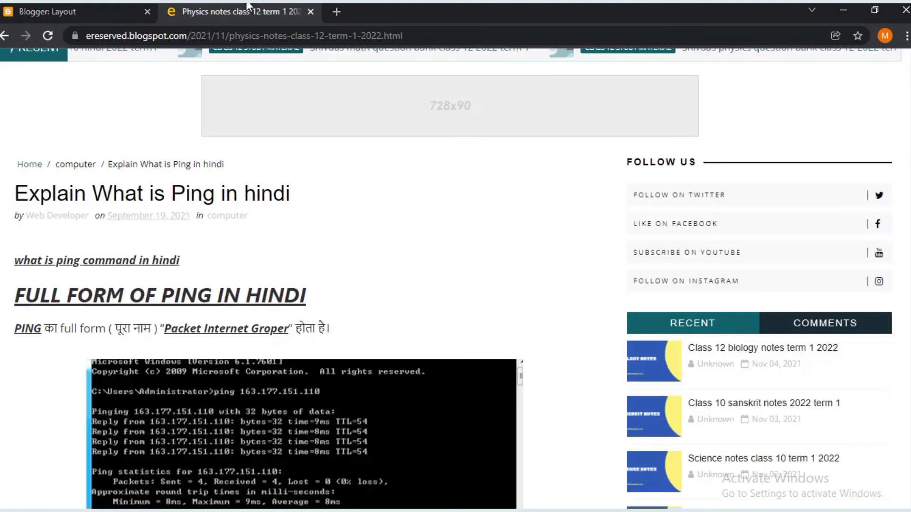
pyautogui.click(237, 11)
pyautogui.scroll(-3, 702, 251)
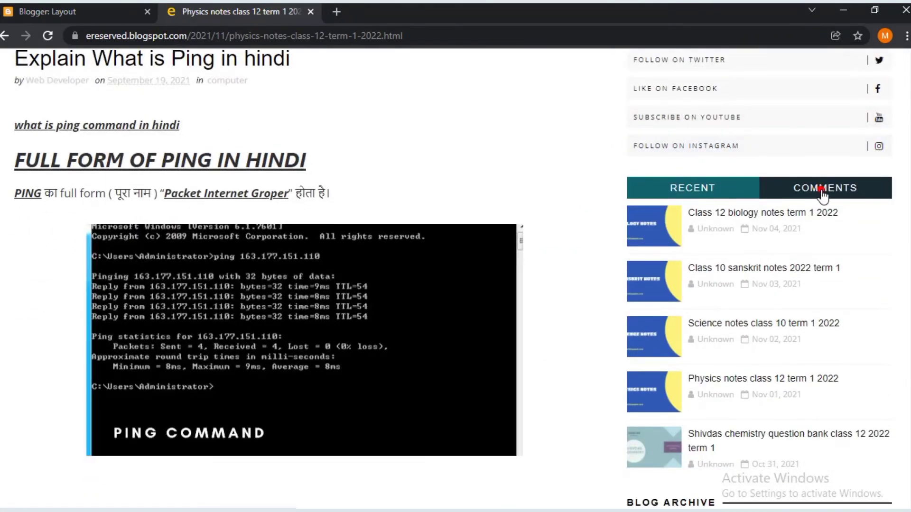
pyautogui.click(824, 188)
pyautogui.click(715, 189)
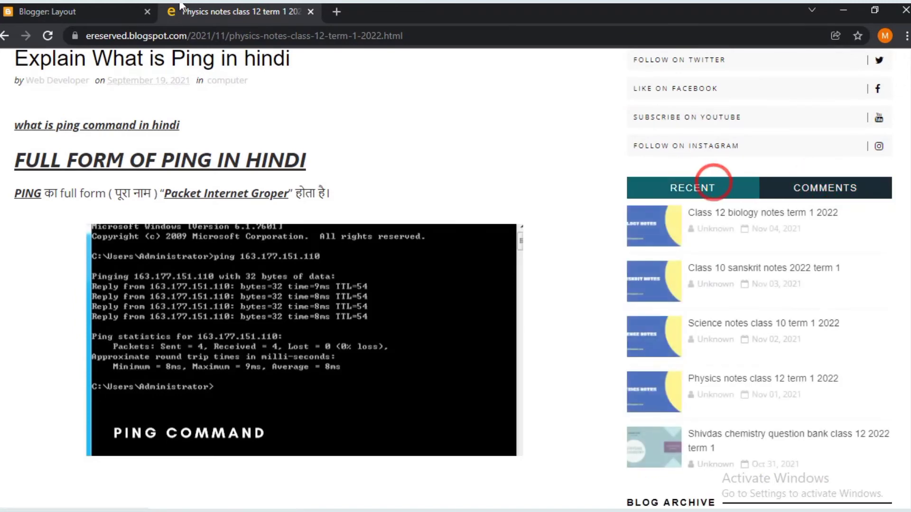
pyautogui.click(122, 7)
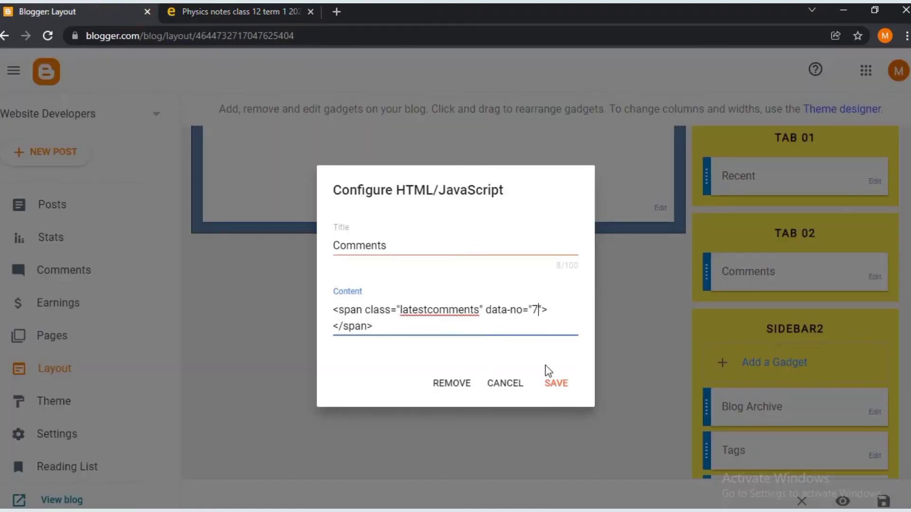
pyautogui.click(552, 385)
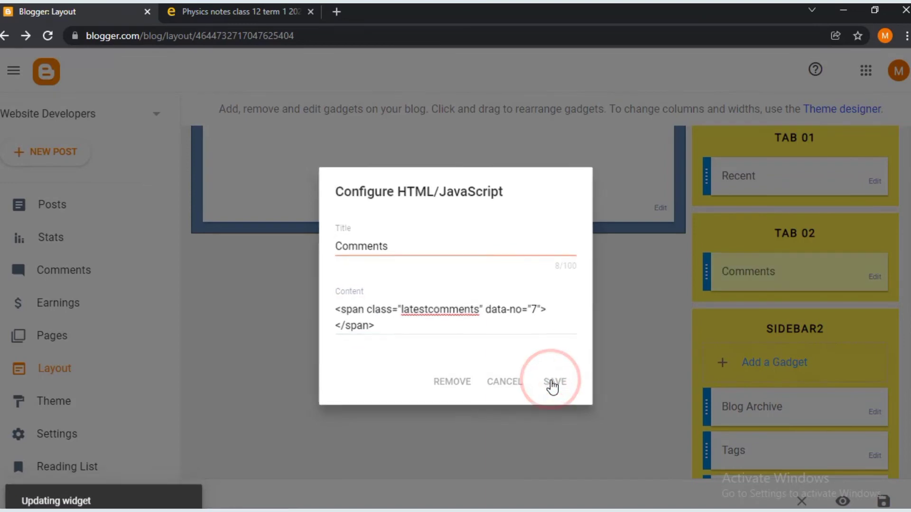
pyautogui.scroll(-3, 659, 387)
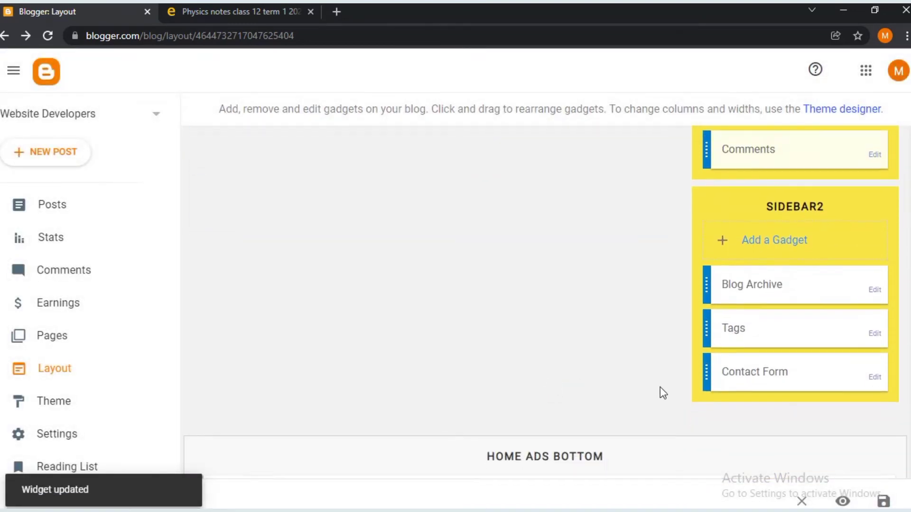
# - Compare the Blog Archive gadget settings with the archive list on the live blog
pyautogui.click(876, 290)
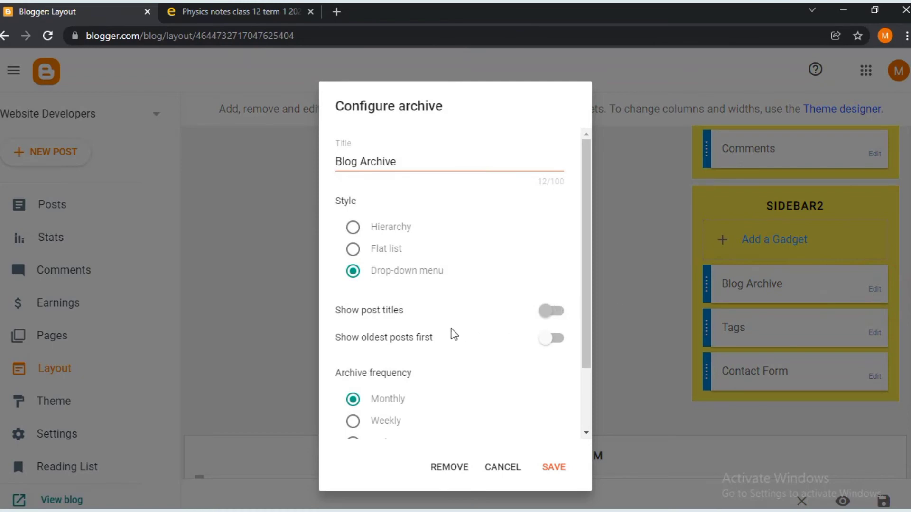
pyautogui.scroll(-1, 446, 241)
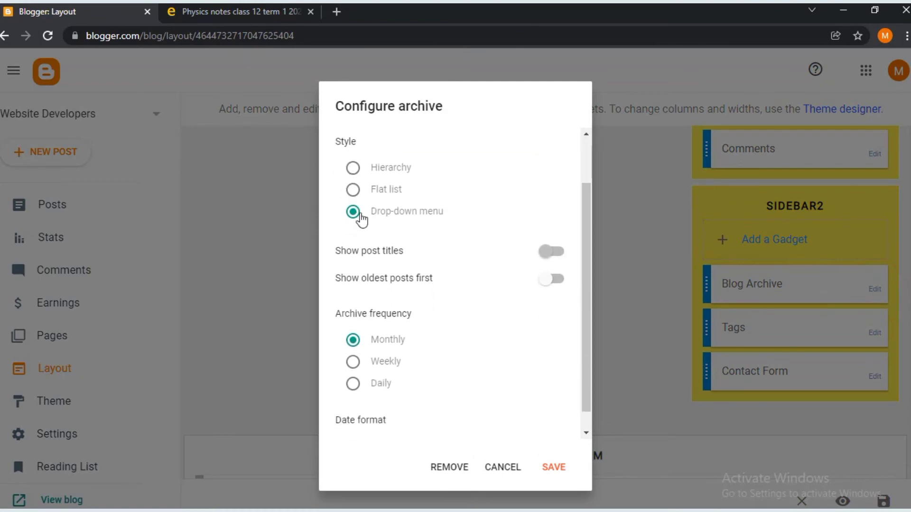
pyautogui.click(285, 11)
pyautogui.scroll(-4, 733, 306)
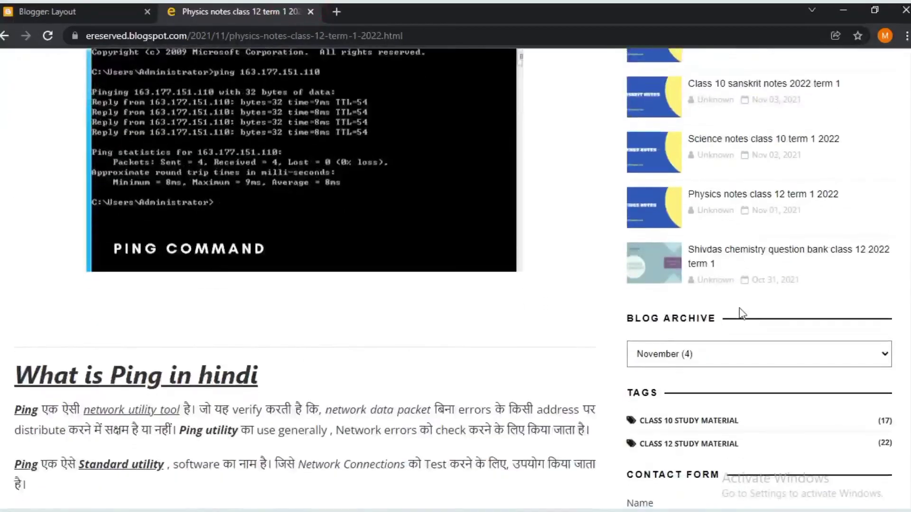
pyautogui.scroll(-2, 745, 304)
pyautogui.click(778, 301)
pyautogui.click(776, 295)
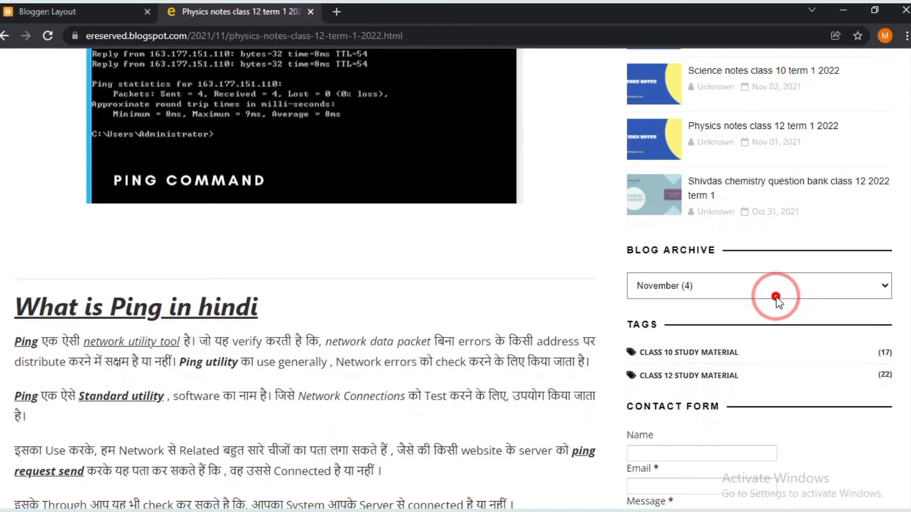
pyautogui.click(100, 7)
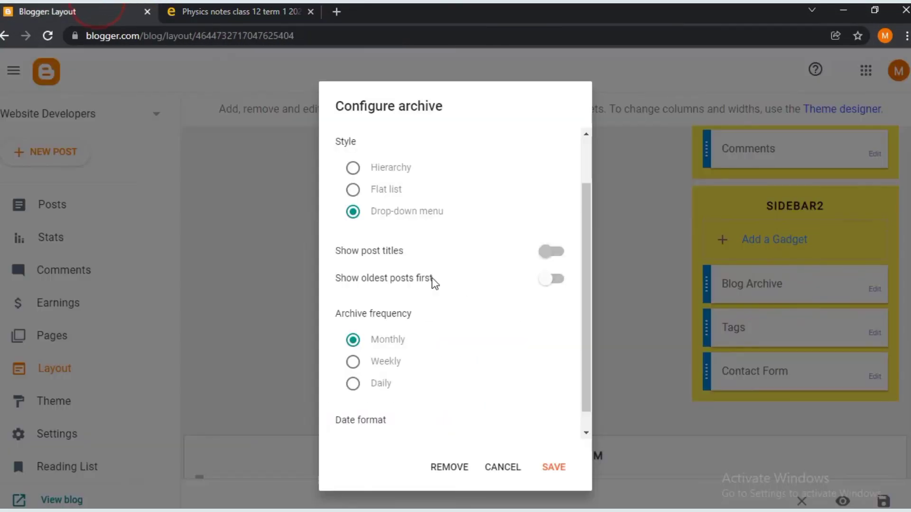
# - Set Blog Archive to Flat list, oldest posts first, January 2006 month format, and save
pyautogui.click(352, 190)
pyautogui.click(542, 249)
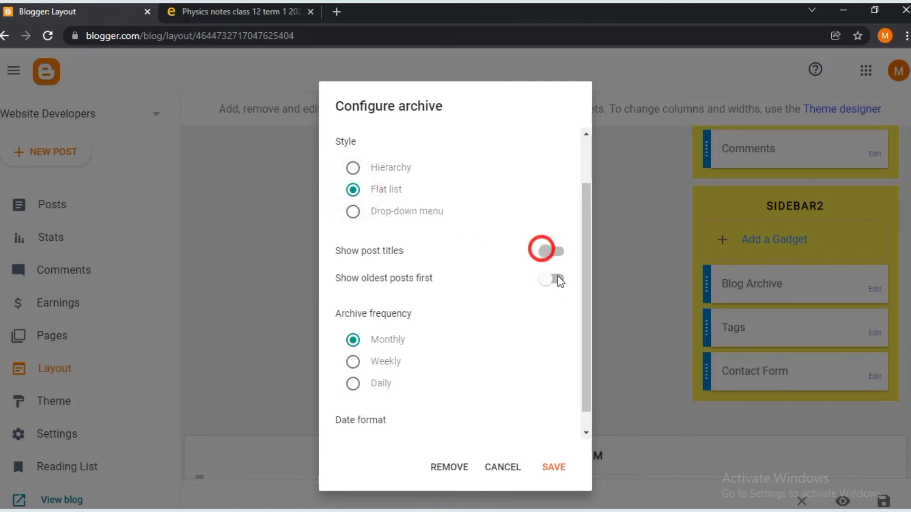
pyautogui.click(546, 280)
pyautogui.scroll(-1, 351, 308)
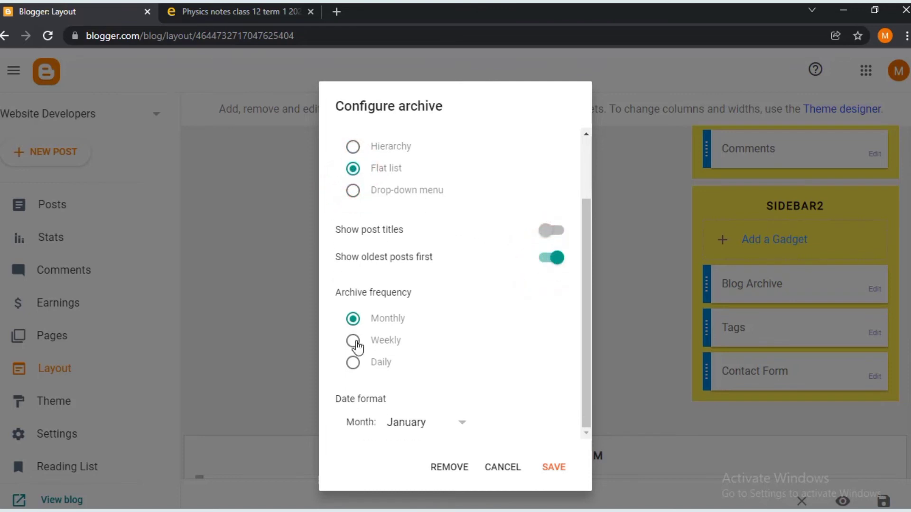
pyautogui.click(439, 423)
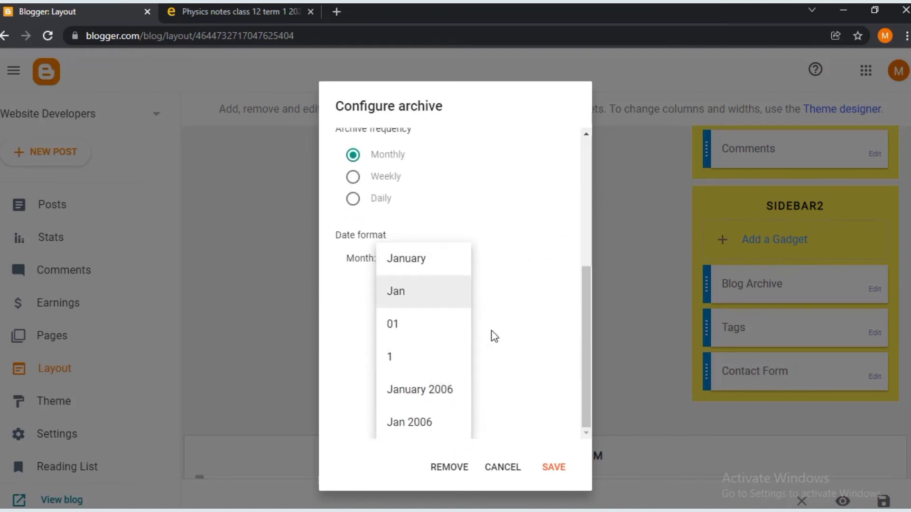
pyautogui.click(425, 388)
pyautogui.click(553, 469)
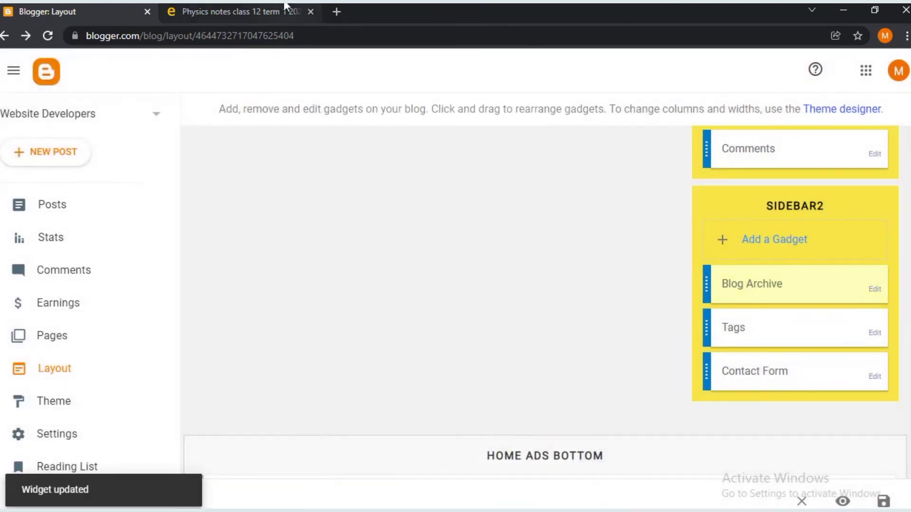
pyautogui.click(286, 9)
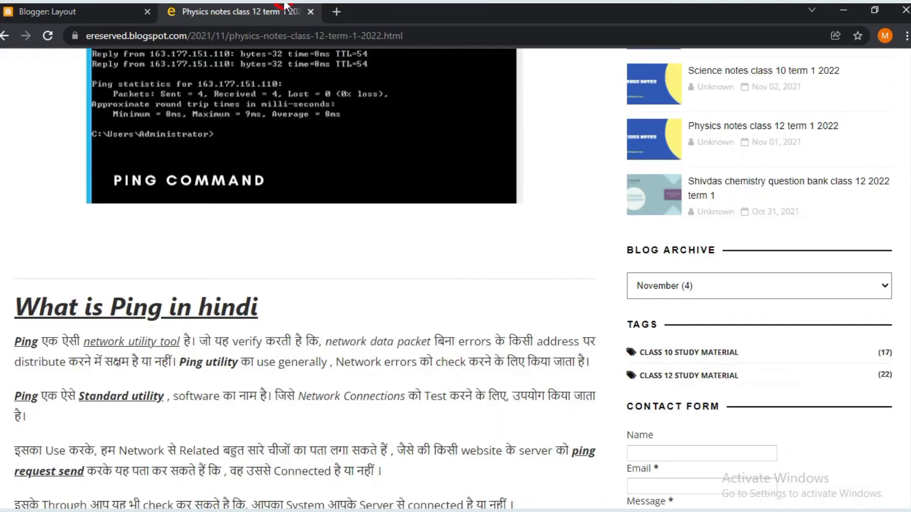
pyautogui.click(140, 10)
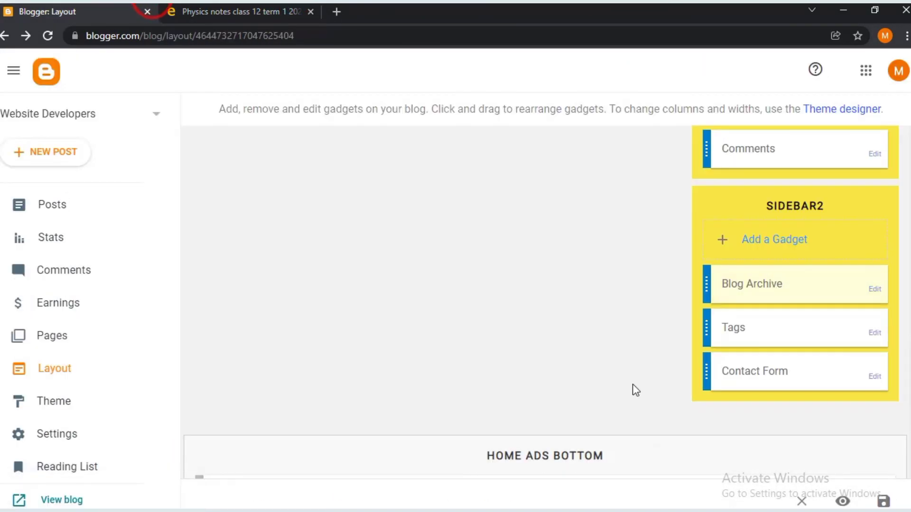
# - Set the Tags gadget to a frequency-sorted cloud of All labels and save
pyautogui.scroll(-3, 636, 390)
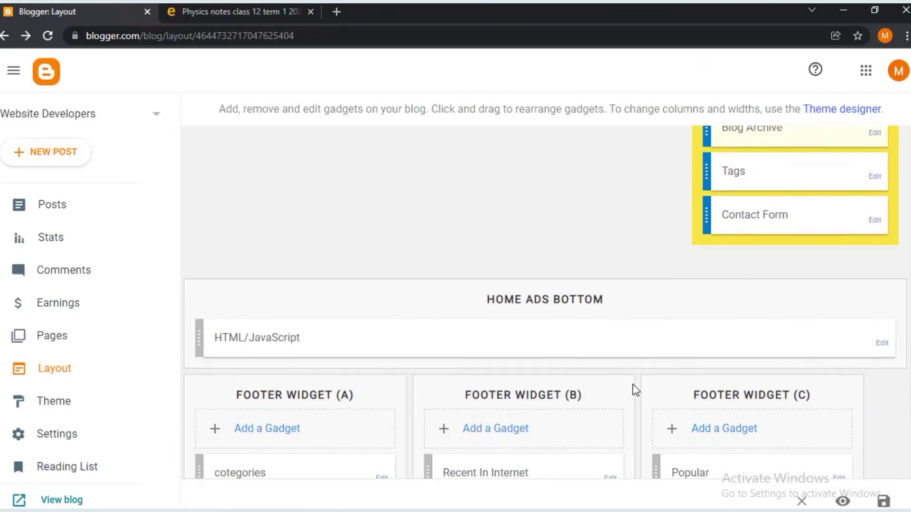
pyautogui.click(872, 181)
pyautogui.scroll(-1, 451, 241)
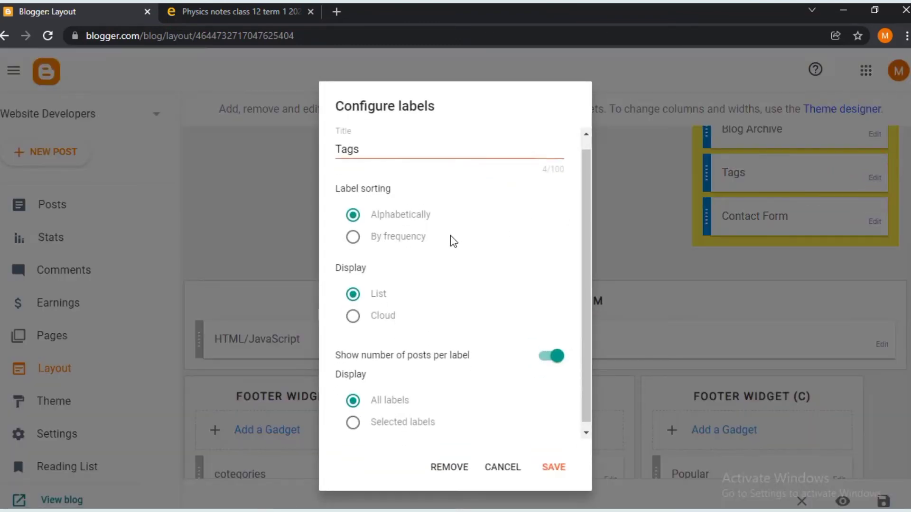
pyautogui.scroll(-1, 451, 241)
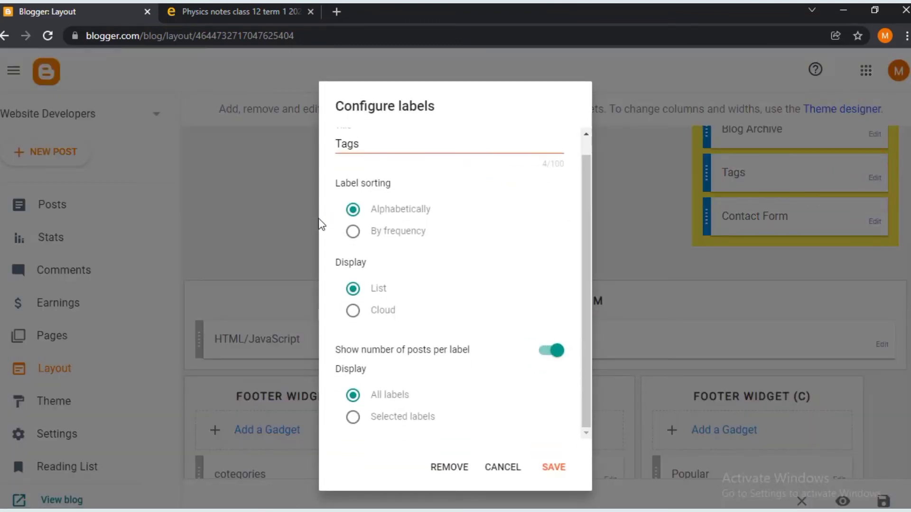
pyautogui.click(353, 232)
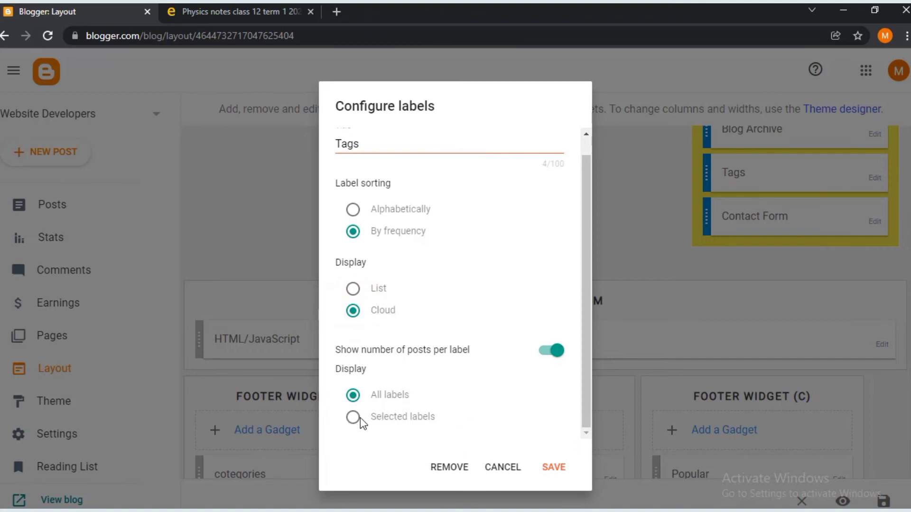
pyautogui.scroll(-3, 360, 417)
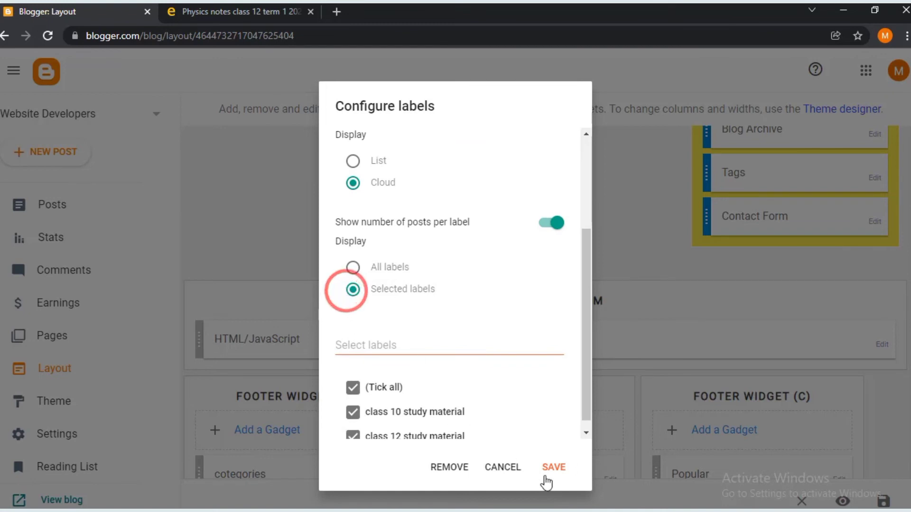
pyautogui.click(353, 267)
pyautogui.click(554, 467)
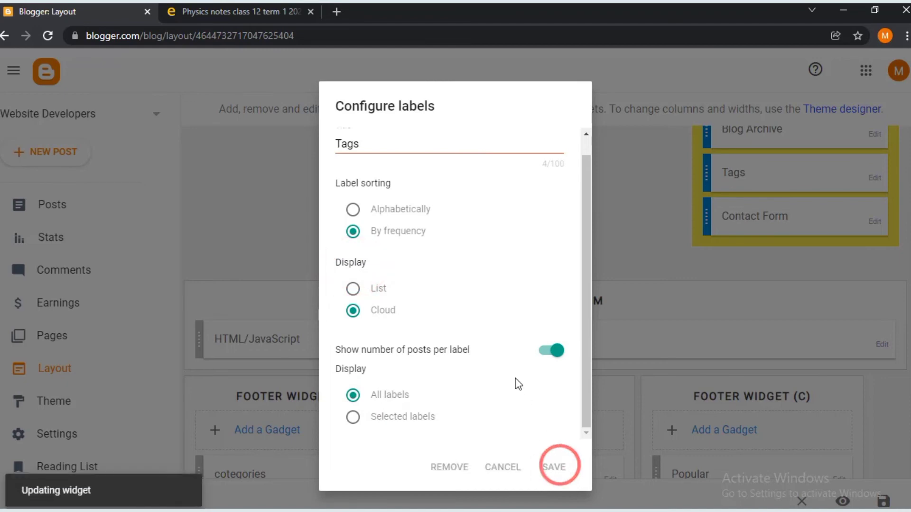
pyautogui.scroll(-1, 864, 204)
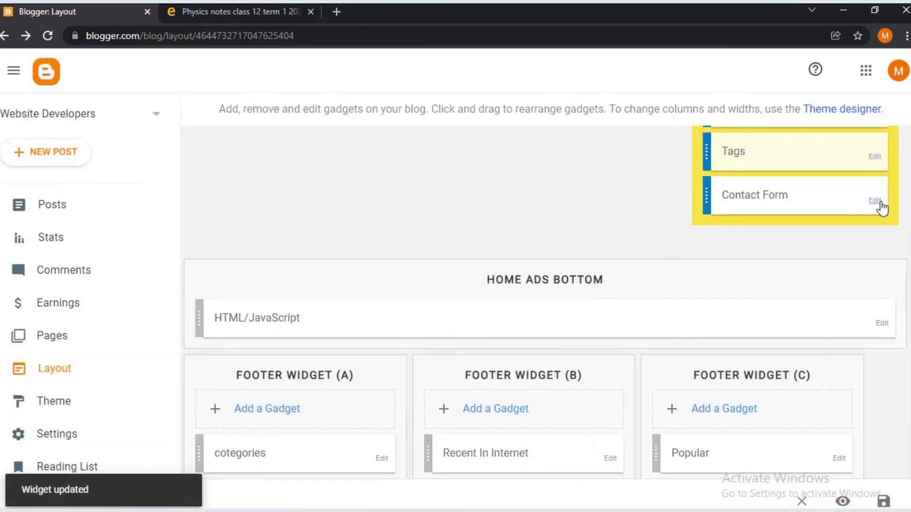
pyautogui.click(878, 201)
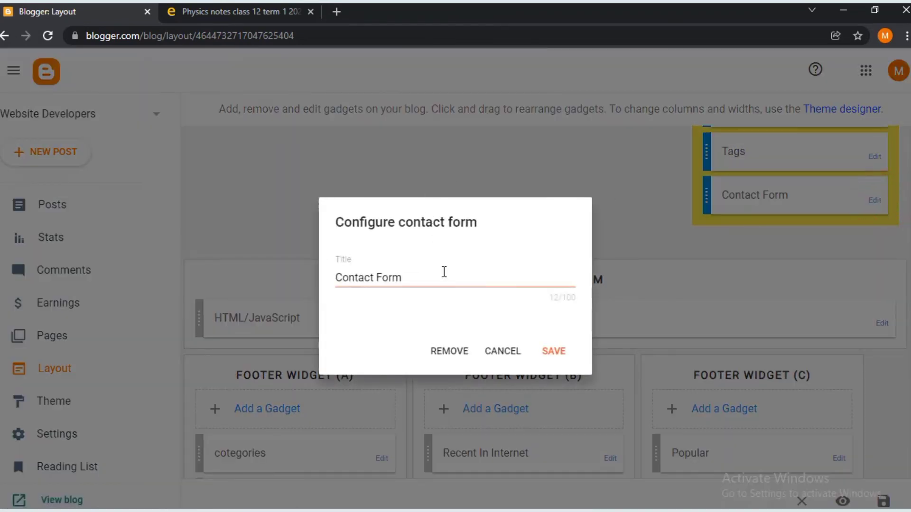
pyautogui.moveTo(449, 275); pyautogui.dragTo(382, 275)
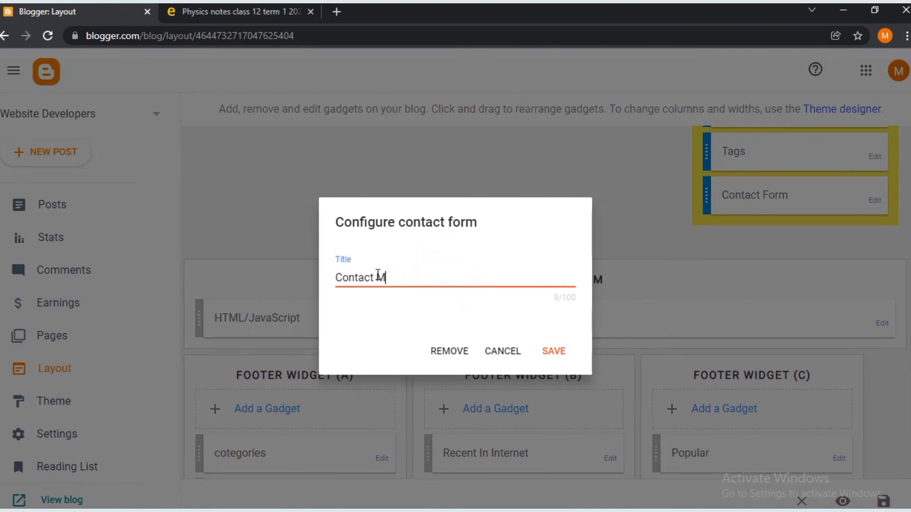
pyautogui.hotkey('ctrl', 'Tab')
pyautogui.scroll(-15, 346, 244)
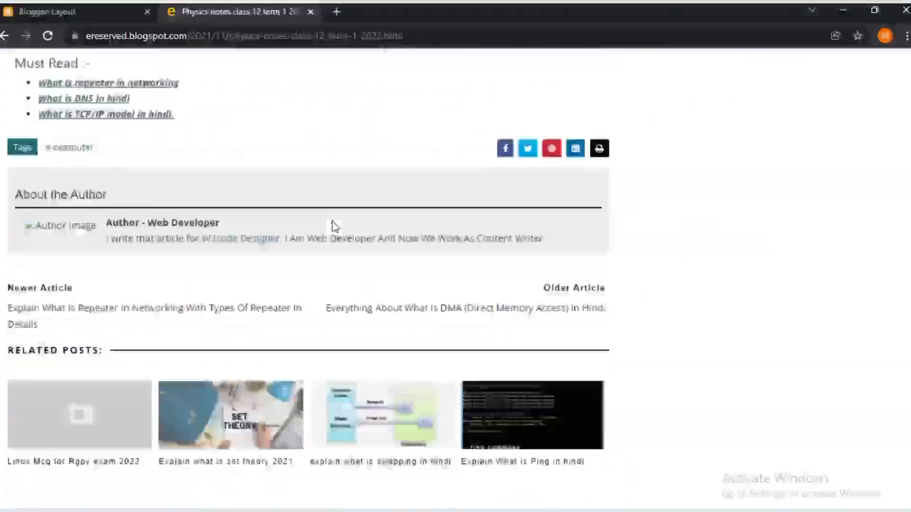
pyautogui.click(114, 6)
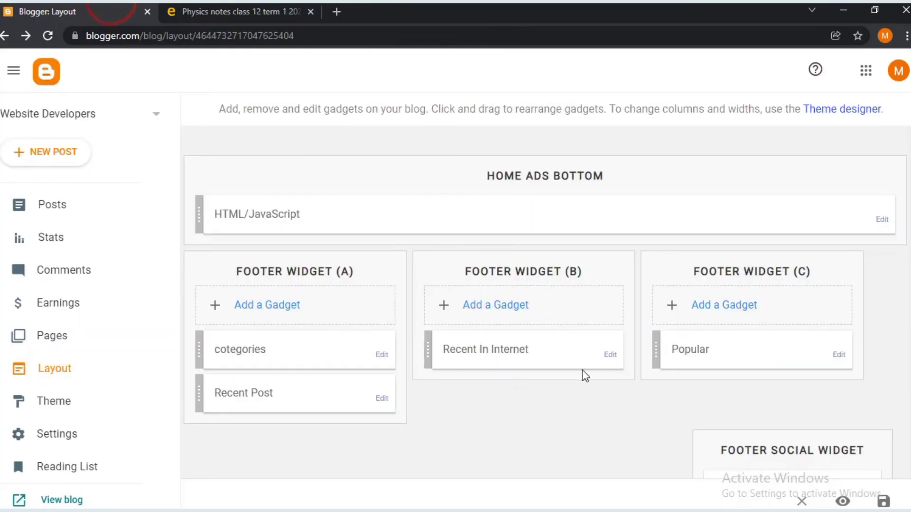
pyautogui.click(887, 221)
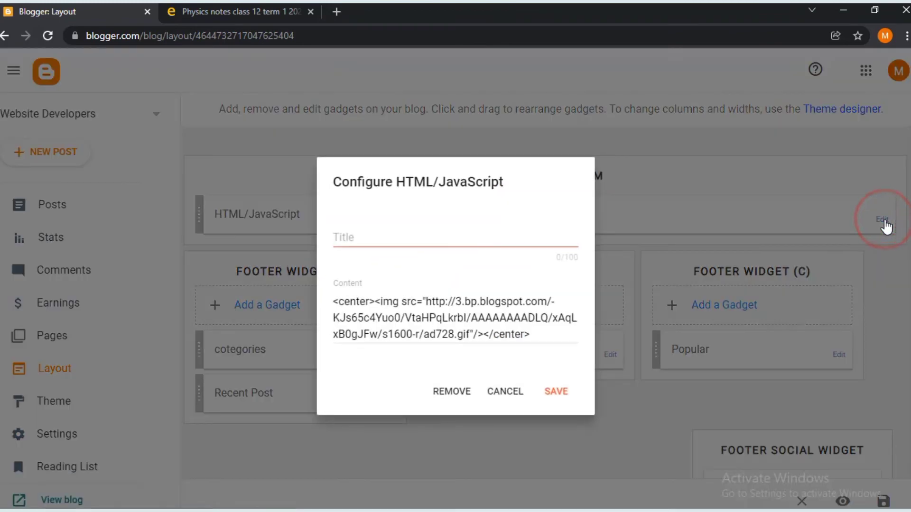
pyautogui.click(504, 335)
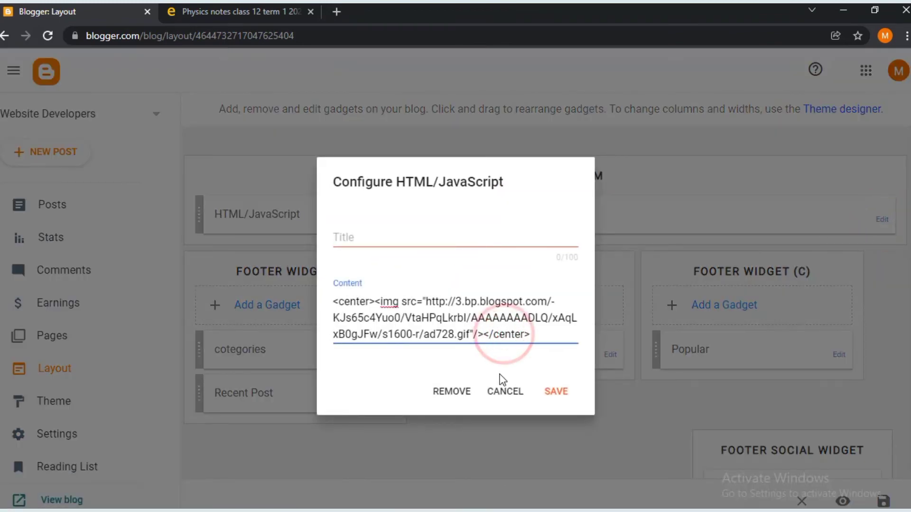
pyautogui.click(505, 392)
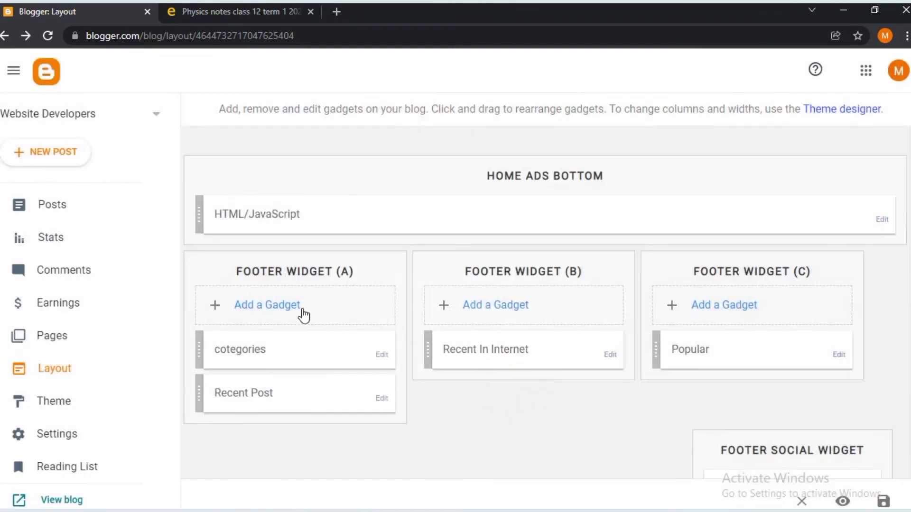
# - Limit the cotegories gadget to selected class 10 and class 12 study material labels and save
pyautogui.click(381, 356)
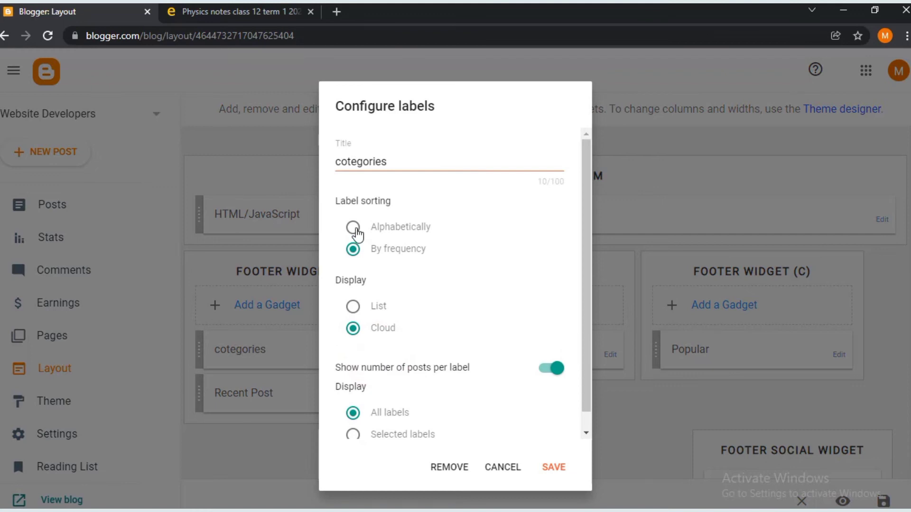
pyautogui.scroll(-1, 357, 232)
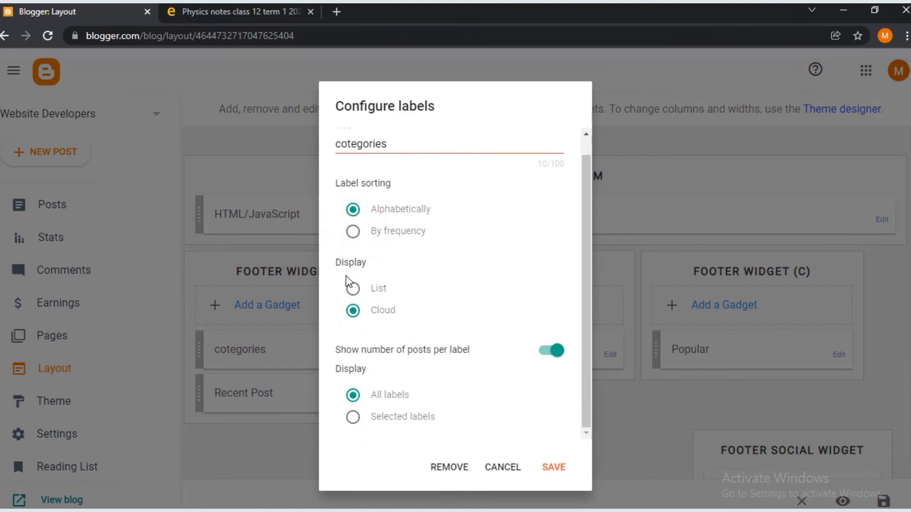
pyautogui.click(354, 417)
pyautogui.scroll(-3, 357, 418)
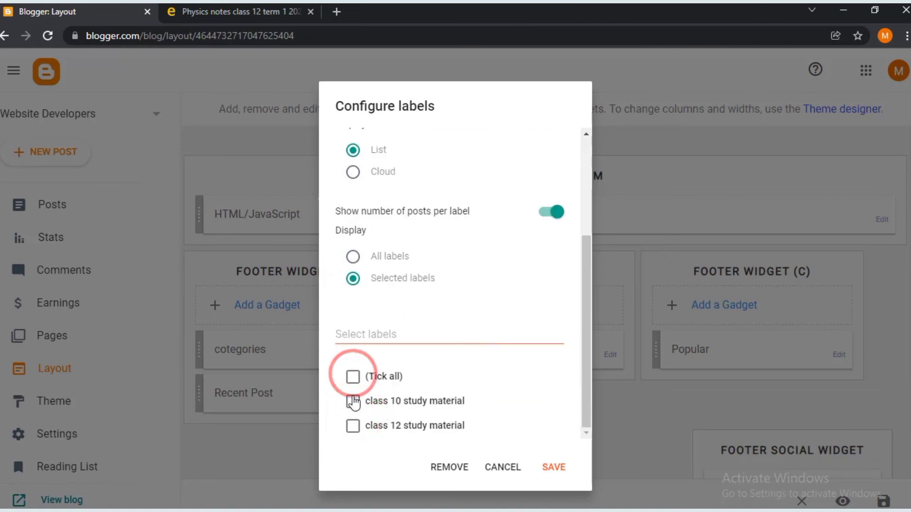
pyautogui.click(352, 425)
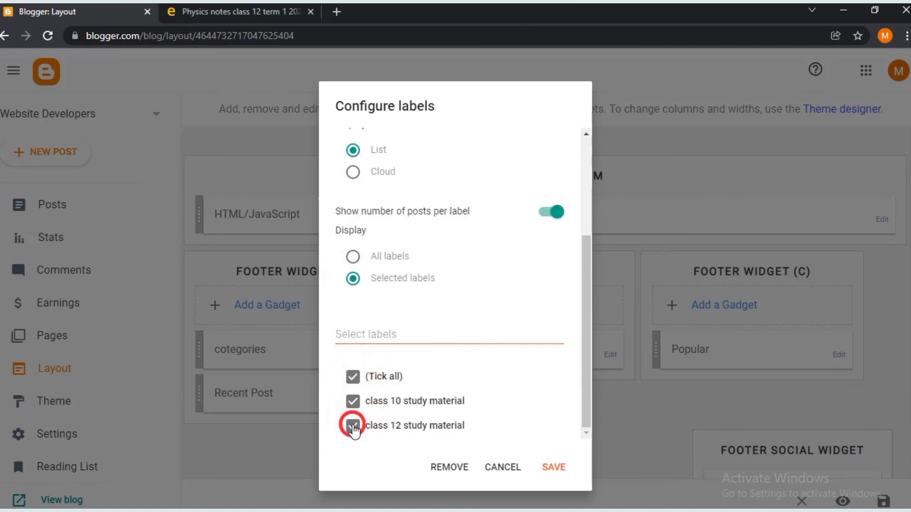
pyautogui.click(353, 427)
pyautogui.click(356, 426)
pyautogui.click(554, 467)
# - Open the Recent In Internet gadget's code and select the dbms label to replace
pyautogui.click(613, 356)
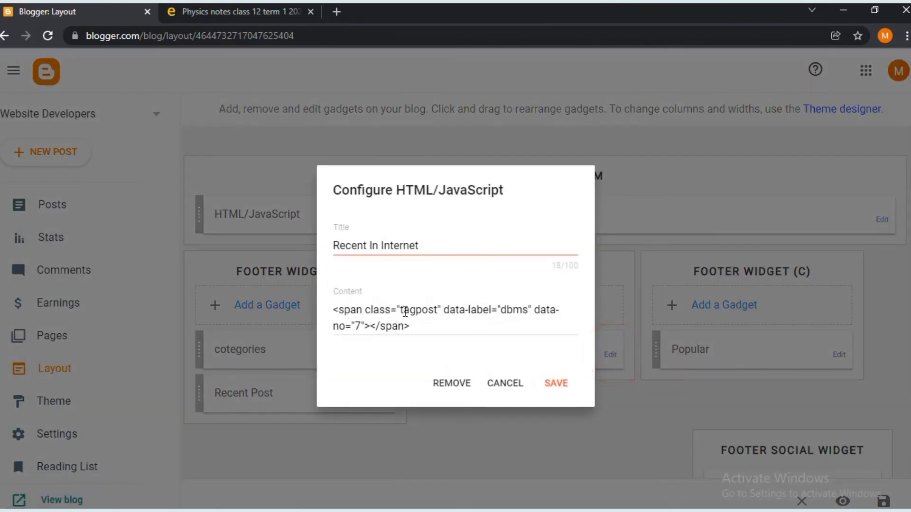
pyautogui.click(403, 311)
pyautogui.doubleClick(410, 310)
pyautogui.click(434, 310)
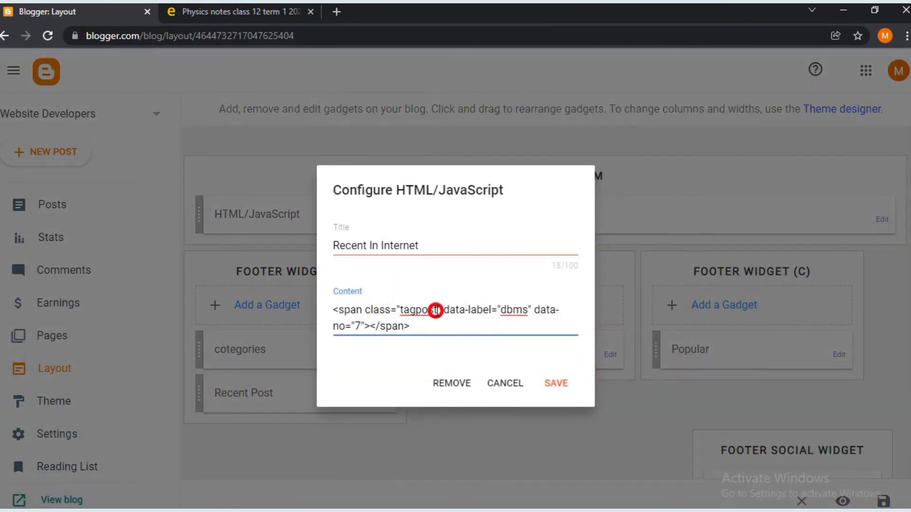
pyautogui.moveTo(520, 307); pyautogui.dragTo(527, 309)
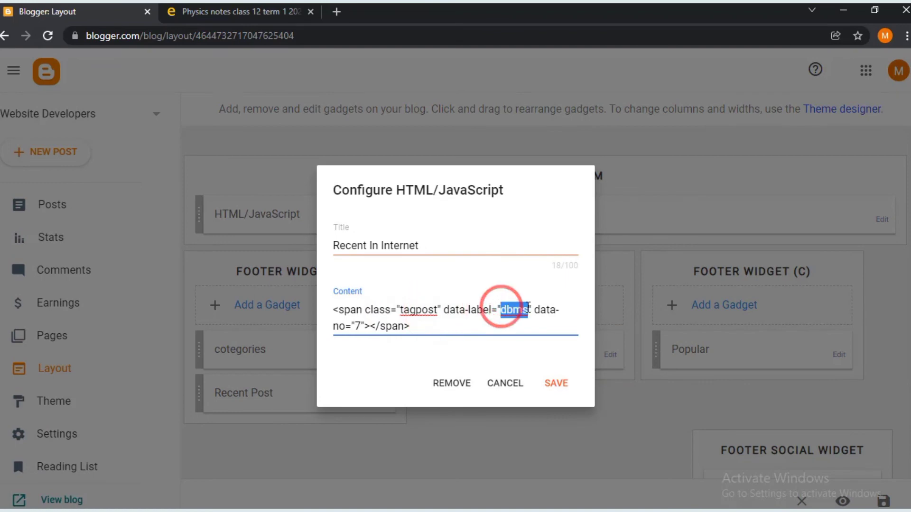
# - Confirm the 'class 12 study material' label name on the live blog, then save the 5-post gadget
pyautogui.click(196, 7)
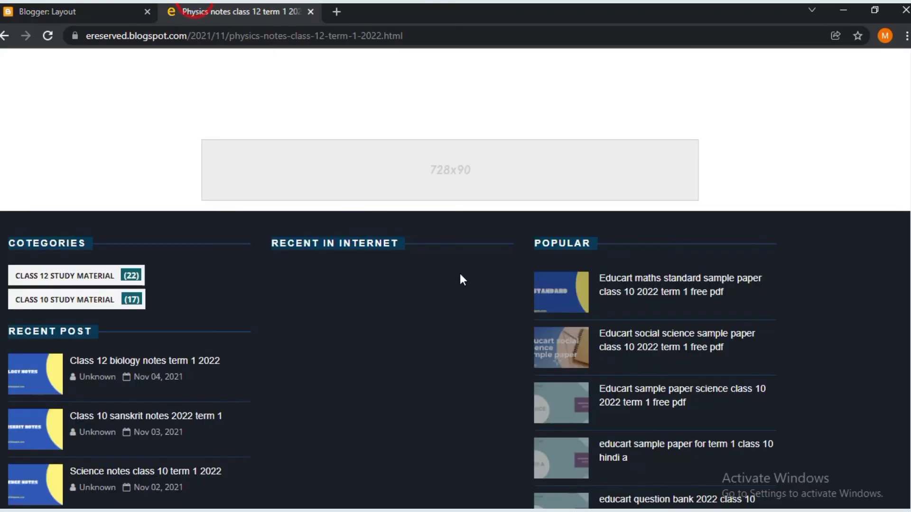
pyautogui.scroll(-4, 458, 266)
pyautogui.scroll(3, 298, 199)
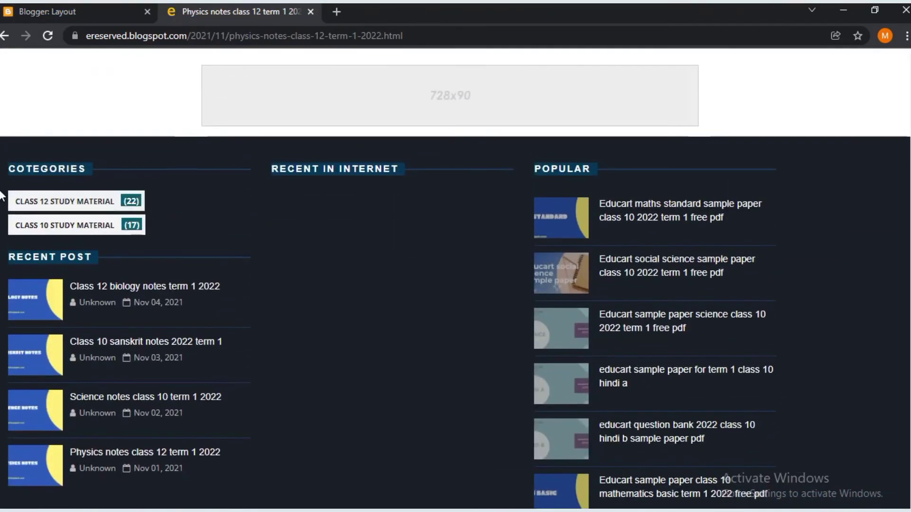
pyautogui.click(56, 202)
pyautogui.hotkey('ctrl', 'shift', 'Tab')
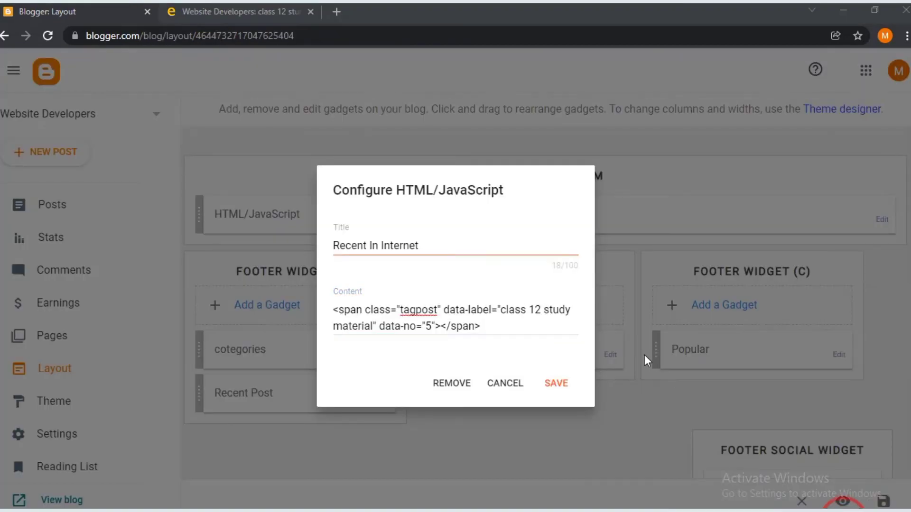
pyautogui.click(554, 384)
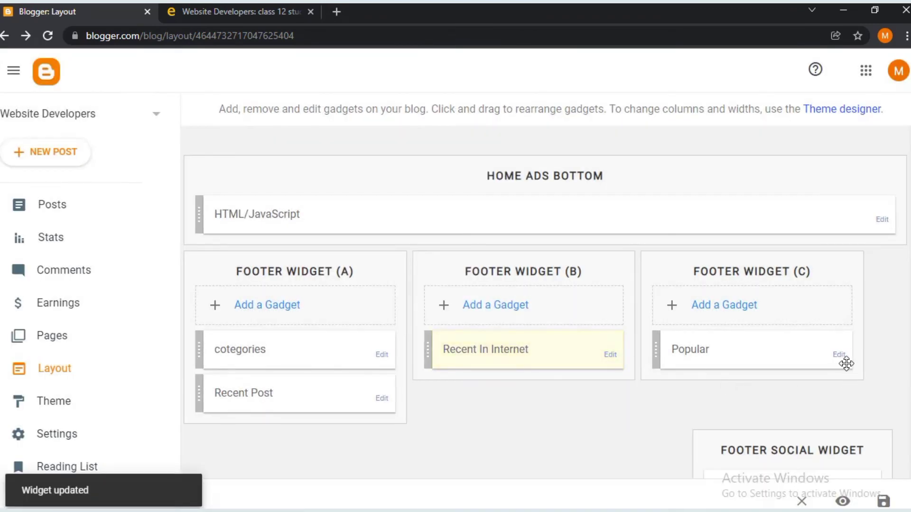
# - Set the Popular gadget's maximum number of shown posts to 5 and save it
pyautogui.click(840, 356)
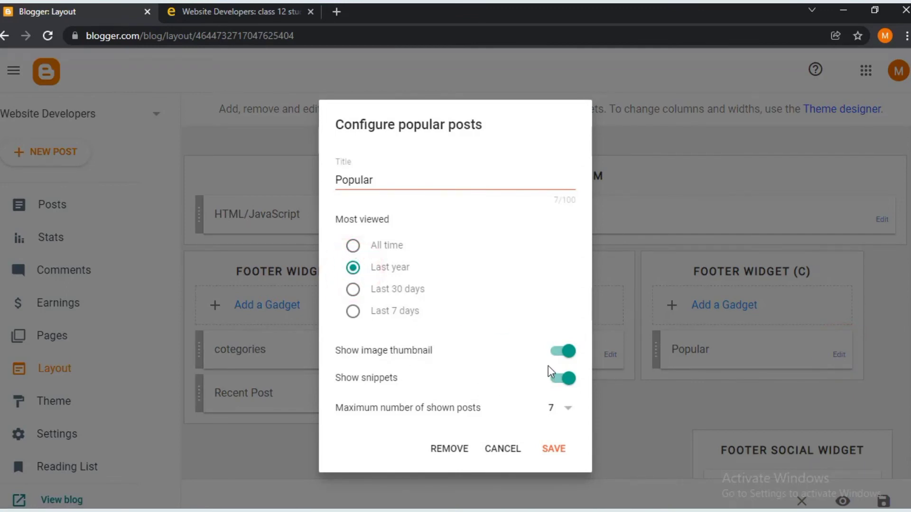
pyautogui.click(570, 412)
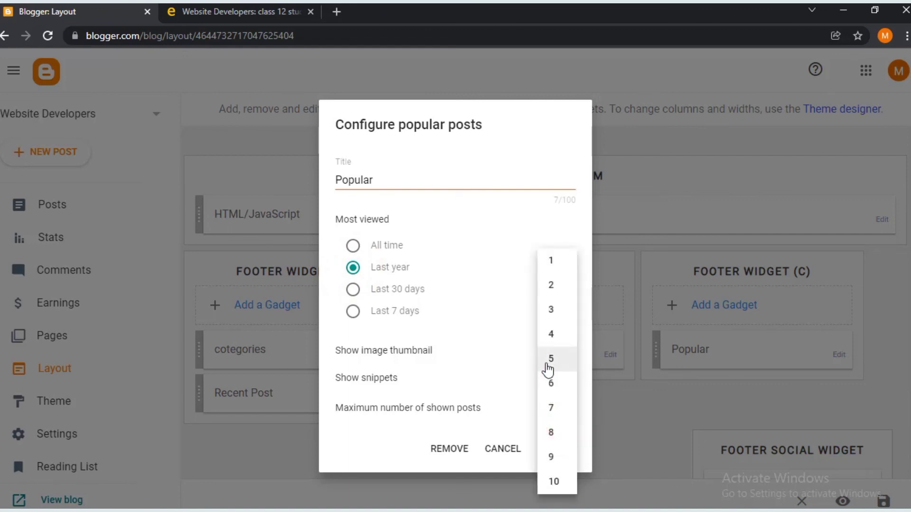
pyautogui.click(560, 451)
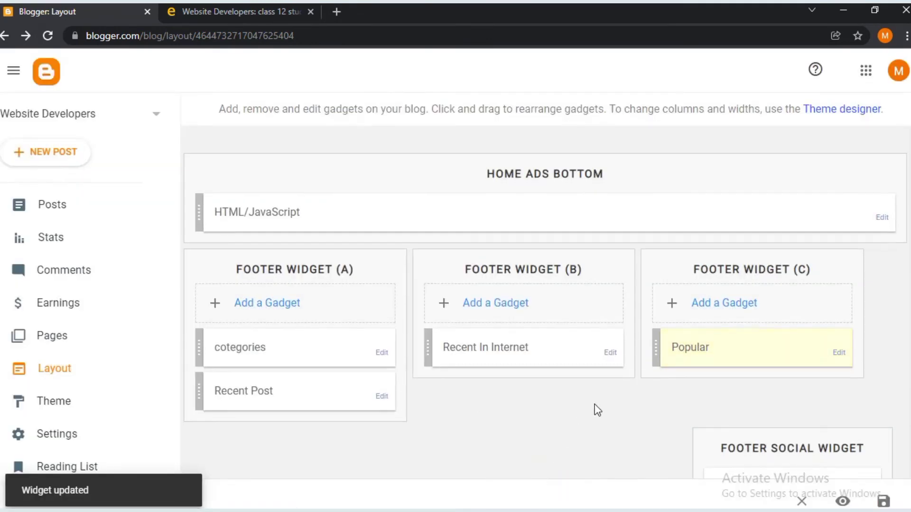
pyautogui.scroll(-1, 596, 411)
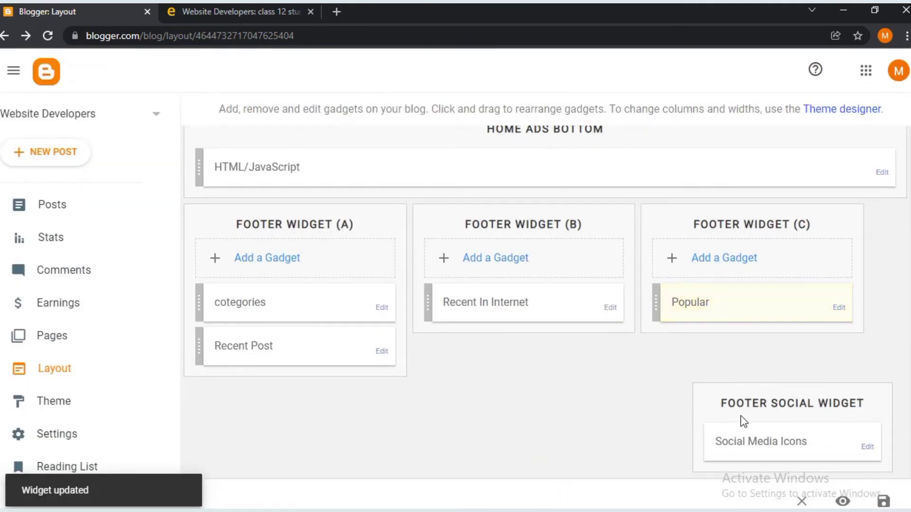
# - Delete the duplicate youtube link and both pinterest placeholders from Social Media Icons
pyautogui.click(870, 451)
pyautogui.scroll(-2, 531, 403)
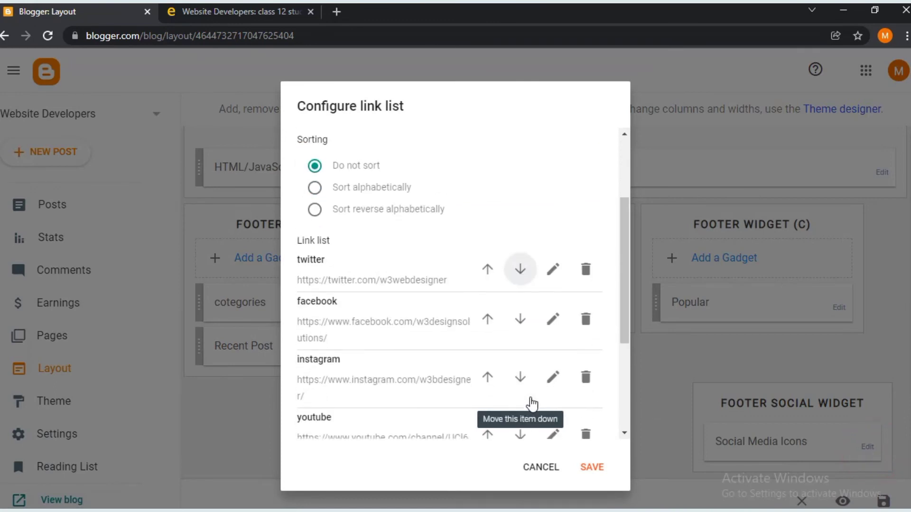
pyautogui.scroll(-3, 427, 155)
pyautogui.scroll(4, 427, 155)
pyautogui.scroll(-6, 430, 157)
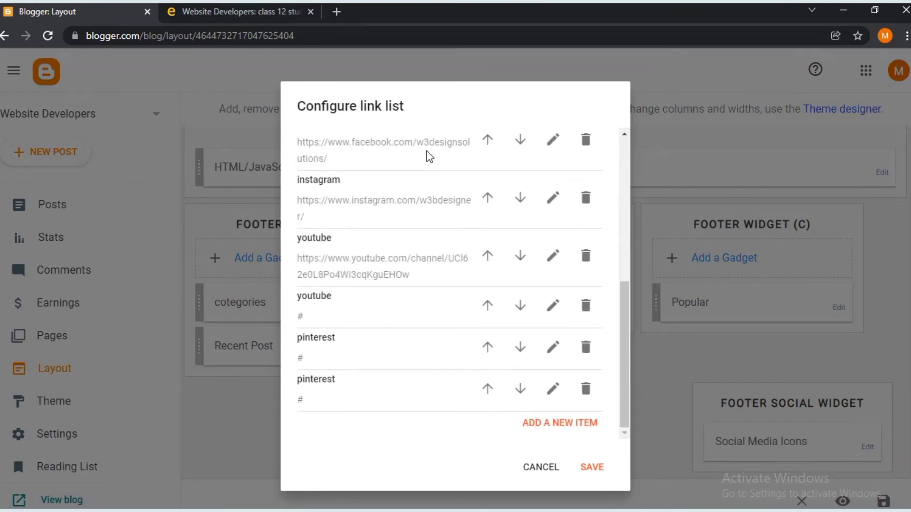
pyautogui.click(584, 308)
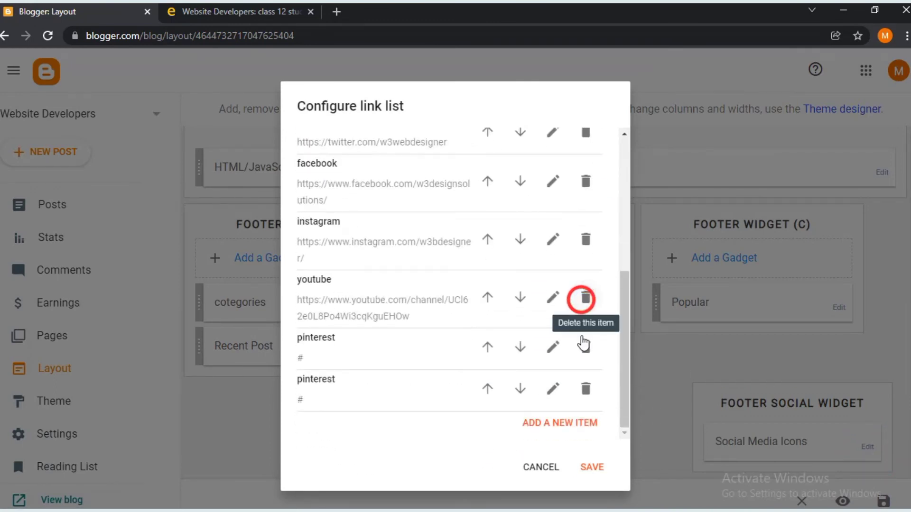
pyautogui.click(583, 346)
pyautogui.click(577, 390)
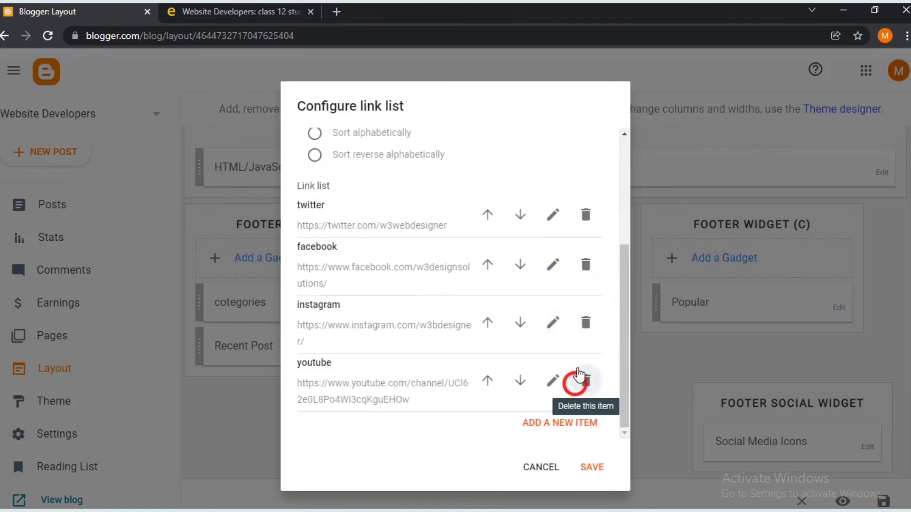
# - Review the instagram link details and save the trimmed Social Media Icons list
pyautogui.click(551, 318)
pyautogui.scroll(-3, 480, 278)
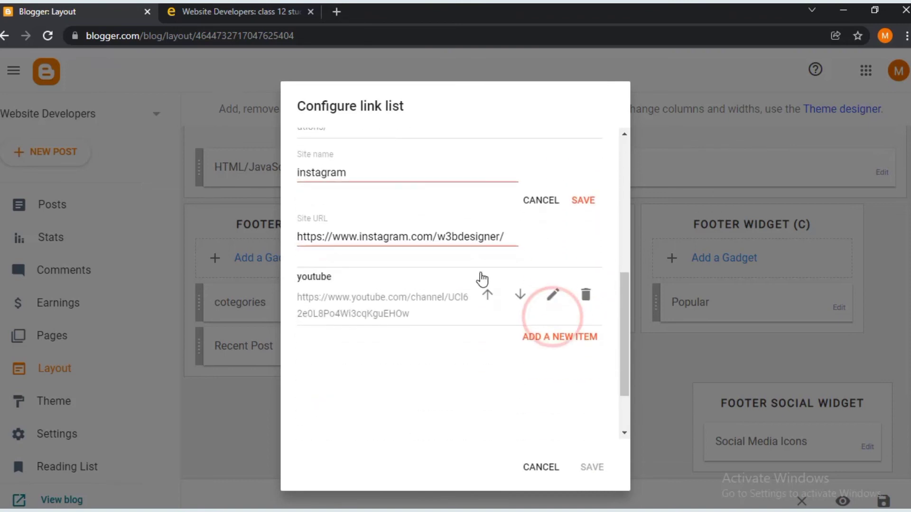
pyautogui.click(576, 204)
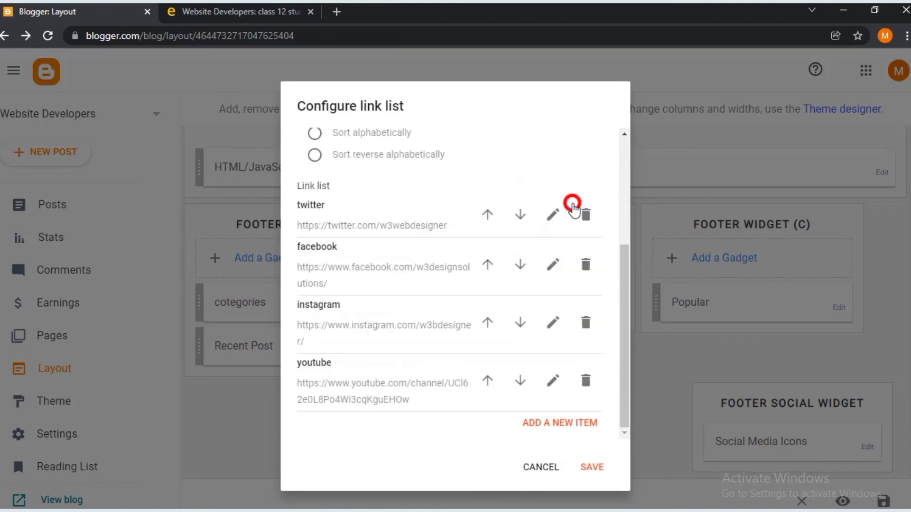
pyautogui.click(592, 467)
pyautogui.scroll(10, 726, 398)
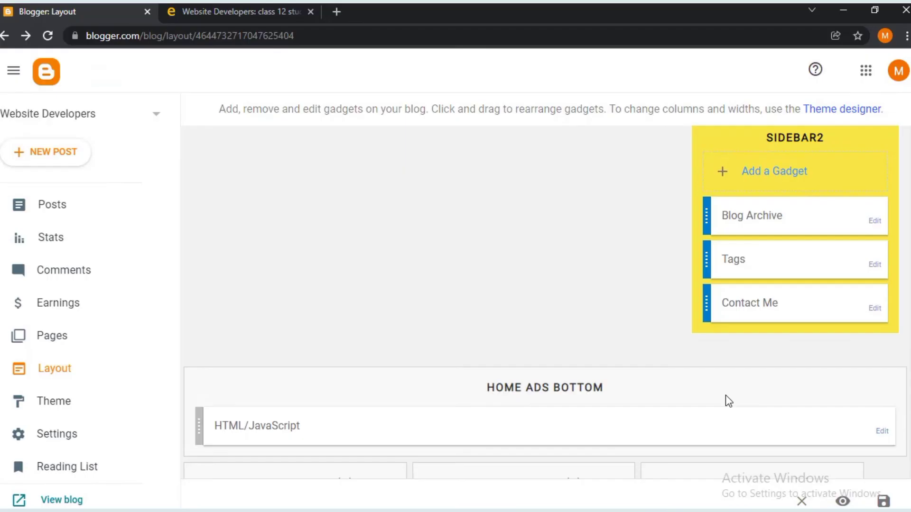
# - Add a Blog search gadget to Sidebar1 titled 'Search on website Developers' and save it
pyautogui.scroll(1, 725, 395)
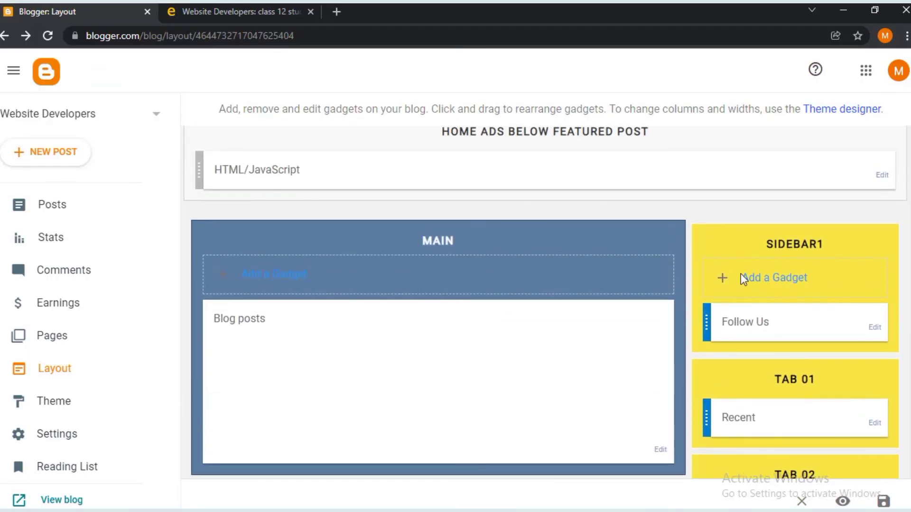
pyautogui.click(757, 278)
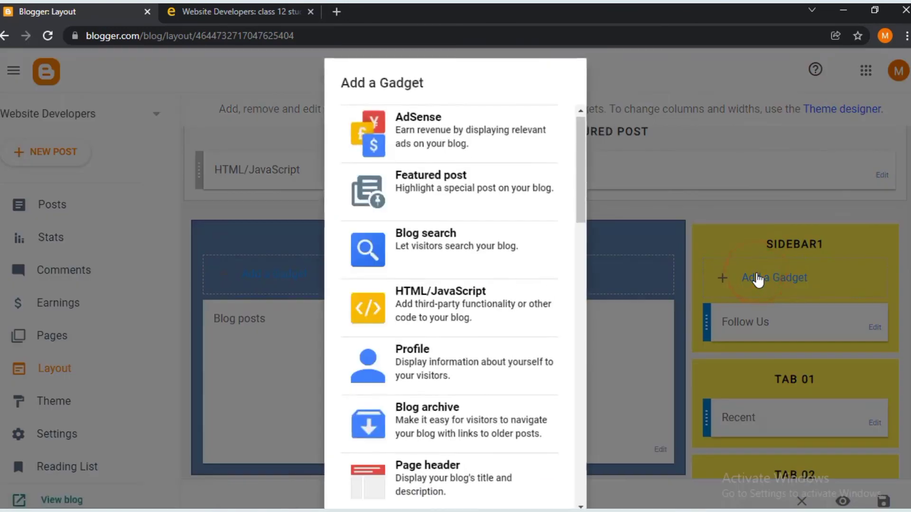
pyautogui.click(422, 257)
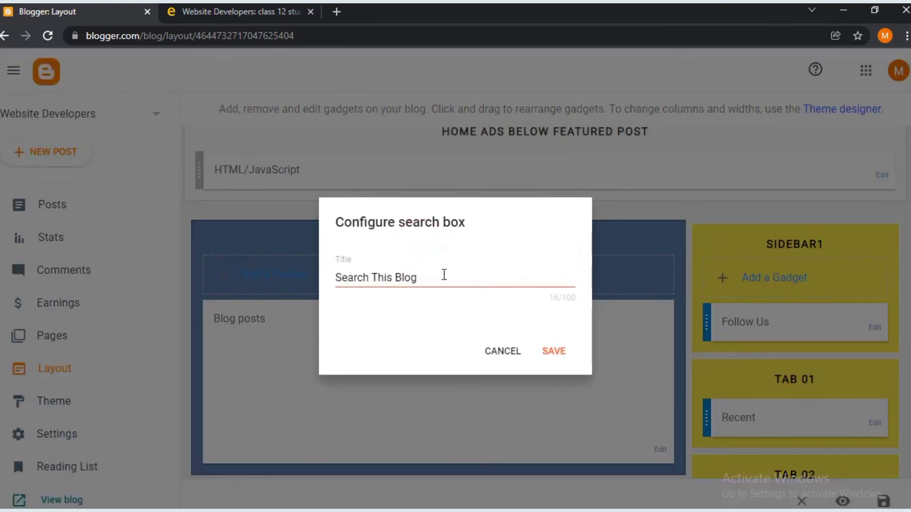
pyautogui.moveTo(442, 274); pyautogui.dragTo(373, 277)
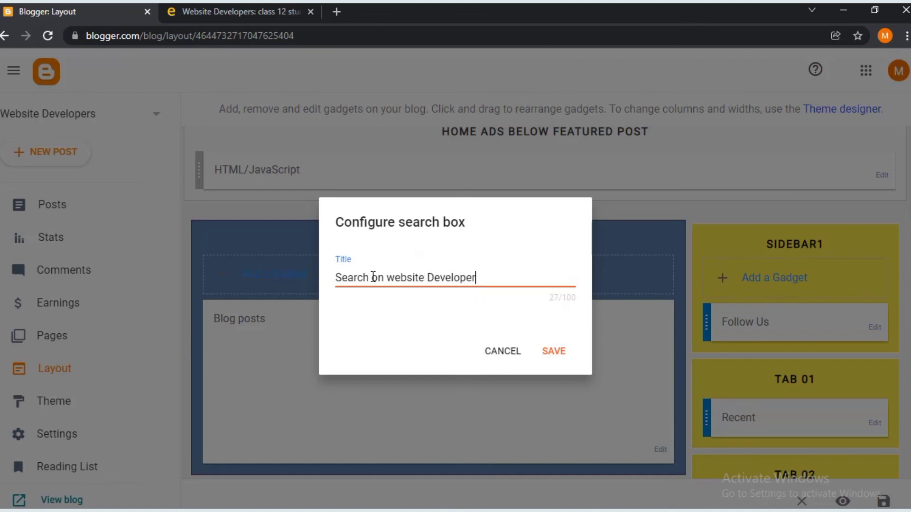
pyautogui.click(542, 352)
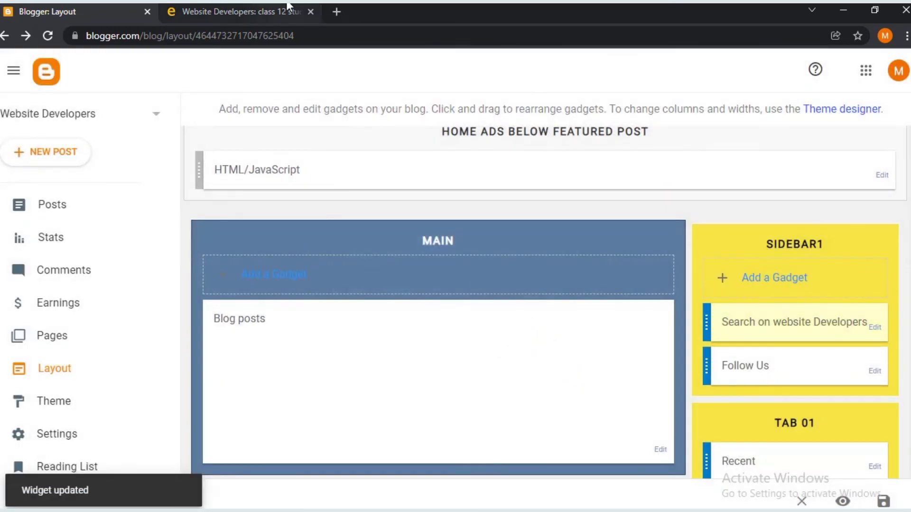
pyautogui.click(288, 6)
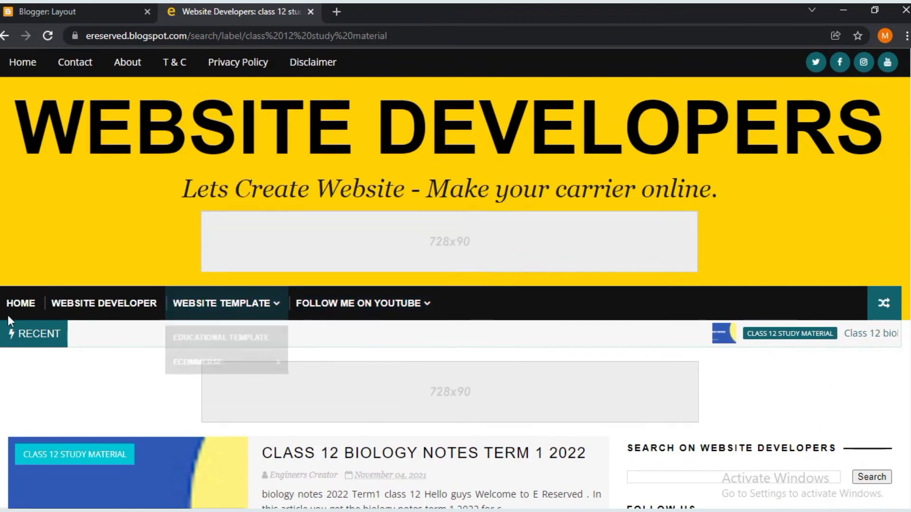
# - Try the renamed 'Search on website Developers' box in the live blog's sidebar
pyautogui.moveTo(233, 318)
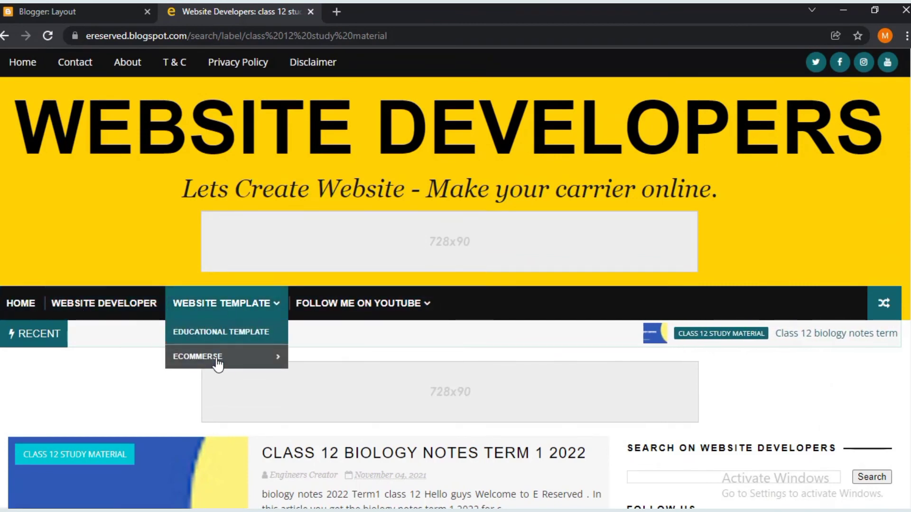
pyautogui.moveTo(218, 365)
pyautogui.moveTo(382, 388)
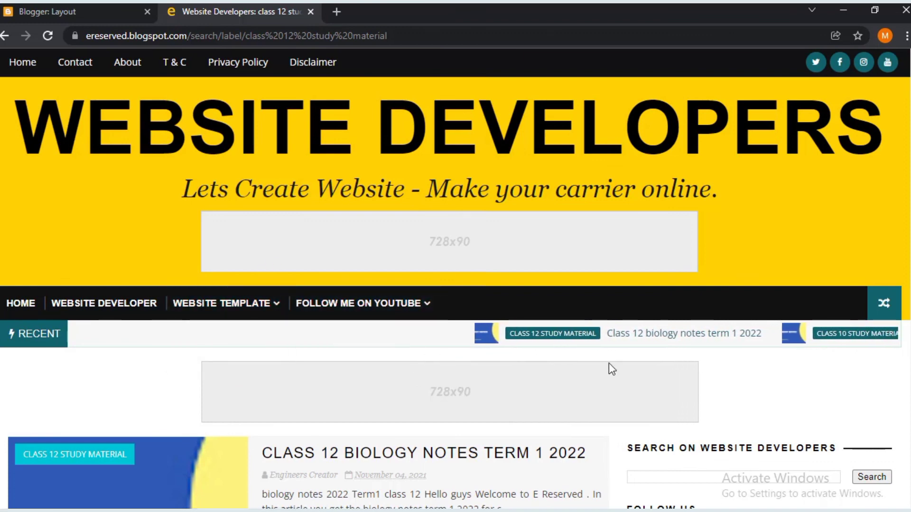
pyautogui.scroll(-2, 629, 475)
pyautogui.scroll(-2, 630, 474)
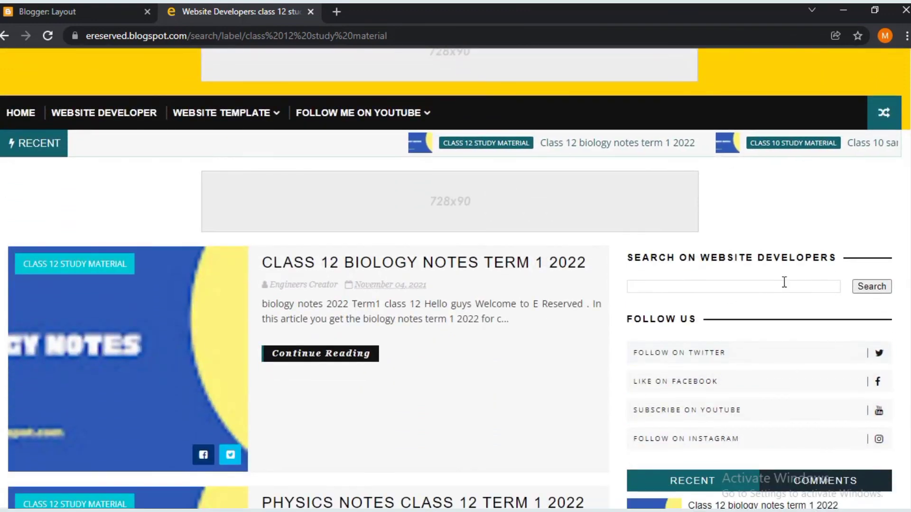
pyautogui.click(748, 286)
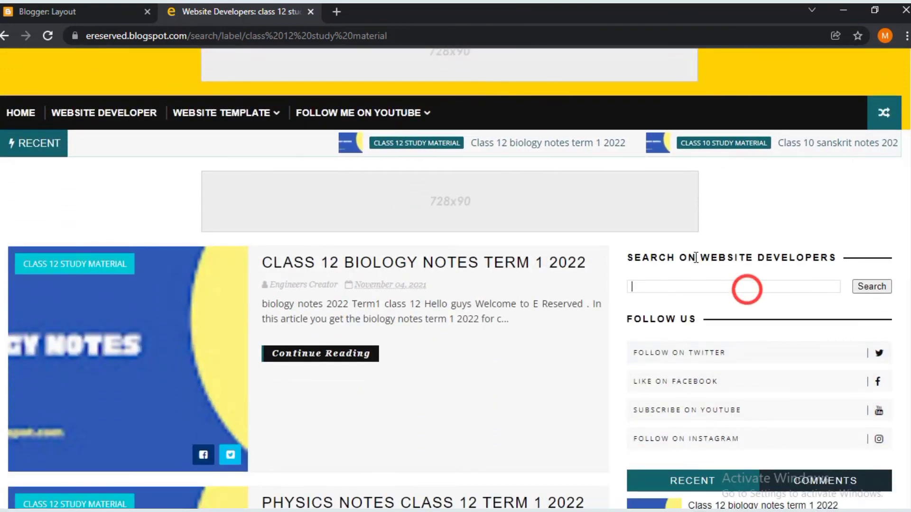
# - Scroll the live blog down to the footer, checking the archive, tags and contact form
pyautogui.scroll(-3, 728, 249)
pyautogui.scroll(-5, 727, 253)
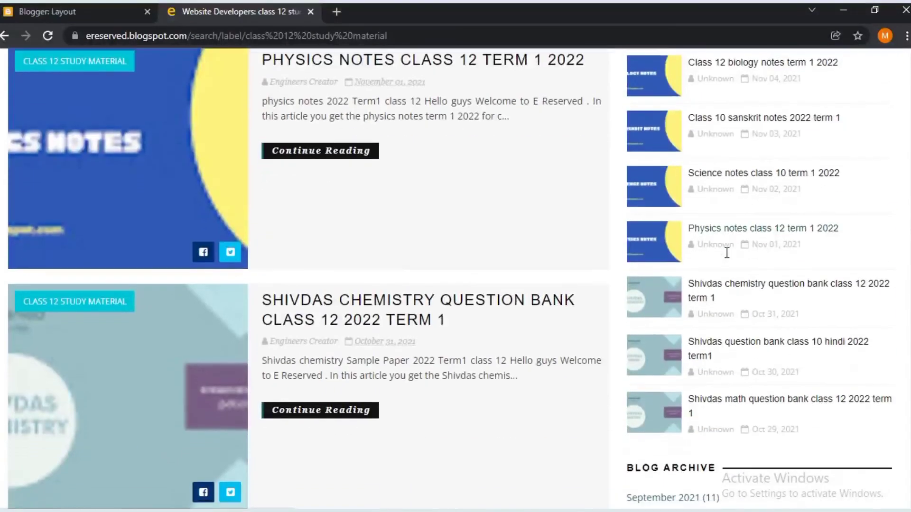
pyautogui.scroll(-5, 767, 318)
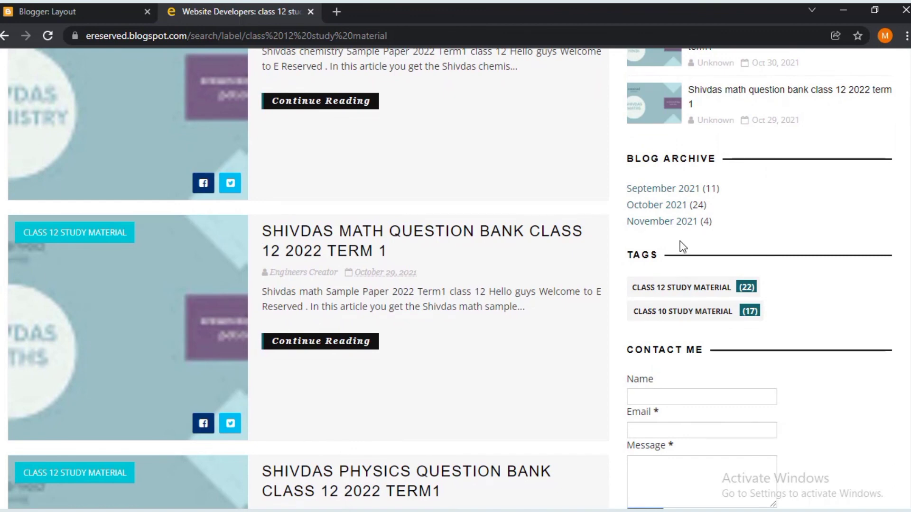
pyautogui.scroll(-2, 683, 247)
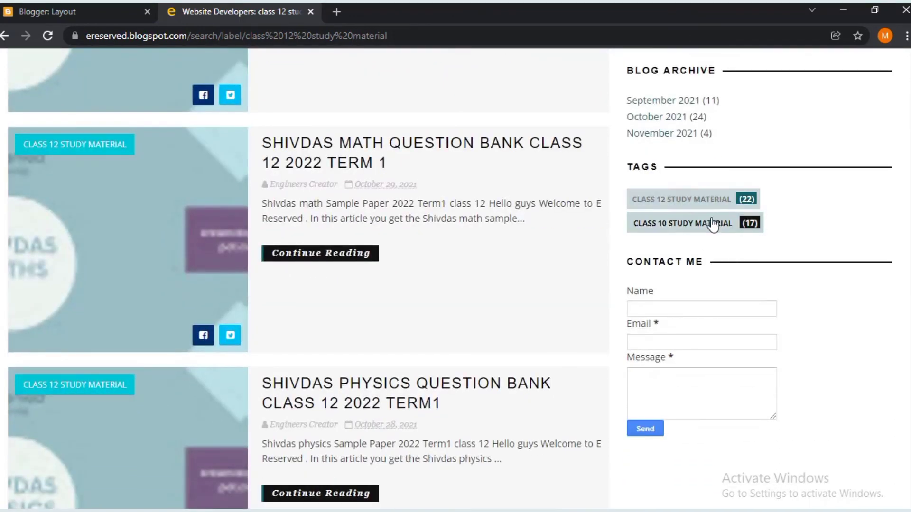
pyautogui.scroll(-3, 768, 245)
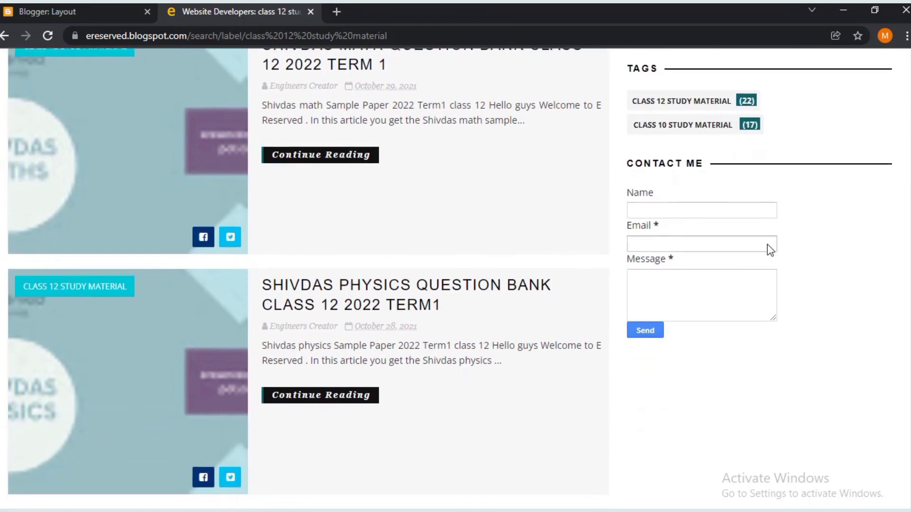
pyautogui.scroll(-5, 718, 178)
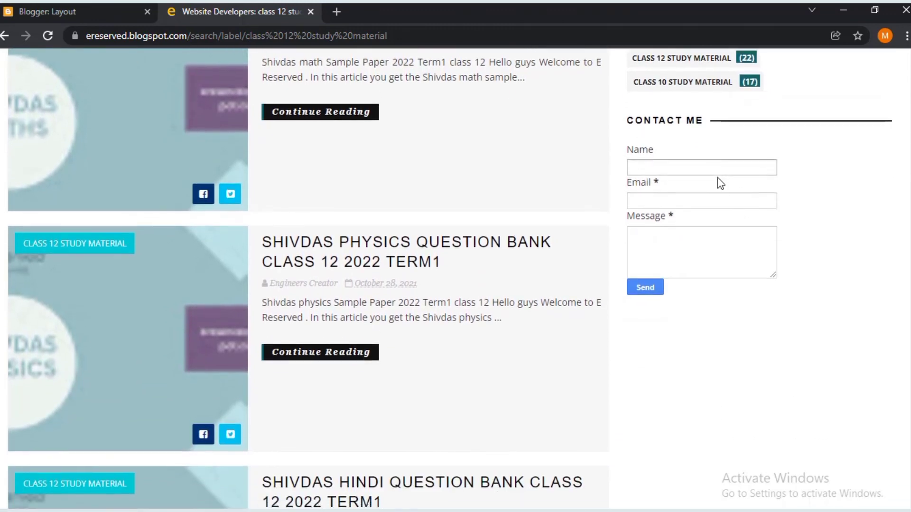
pyautogui.scroll(-15, 718, 179)
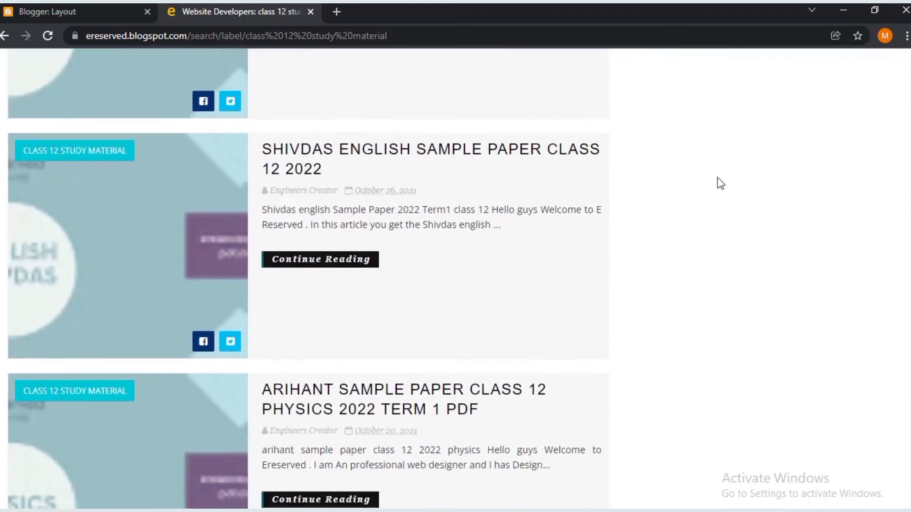
pyautogui.scroll(-20, 717, 178)
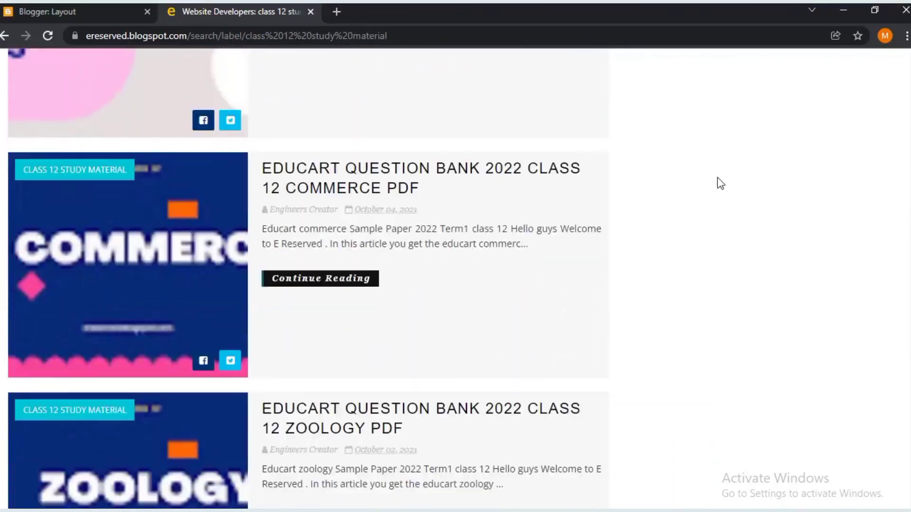
pyautogui.scroll(-20, 717, 178)
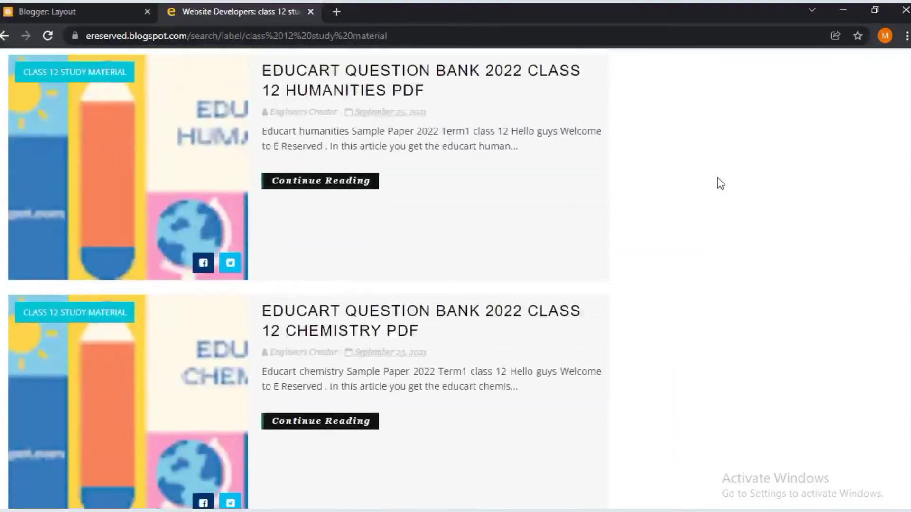
pyautogui.scroll(-9, 718, 179)
pyautogui.scroll(9, 718, 178)
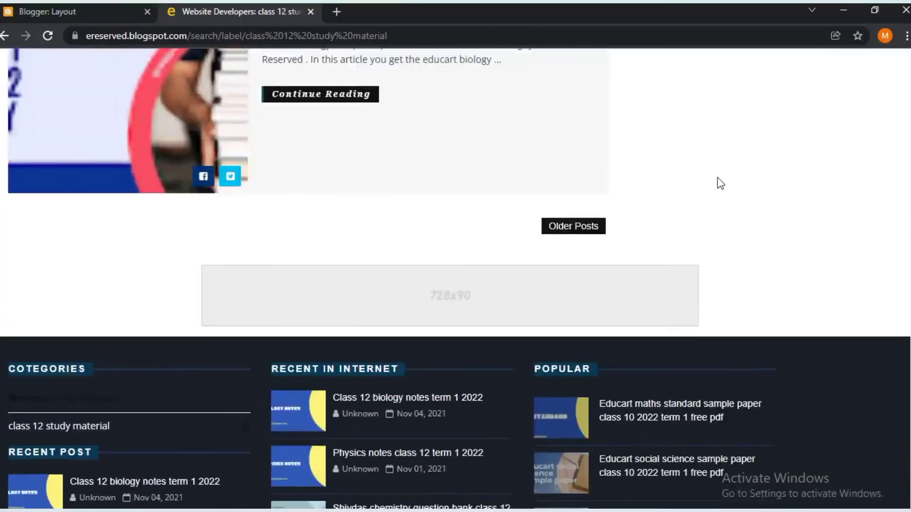
pyautogui.scroll(-4, 718, 179)
pyautogui.scroll(-6, 717, 178)
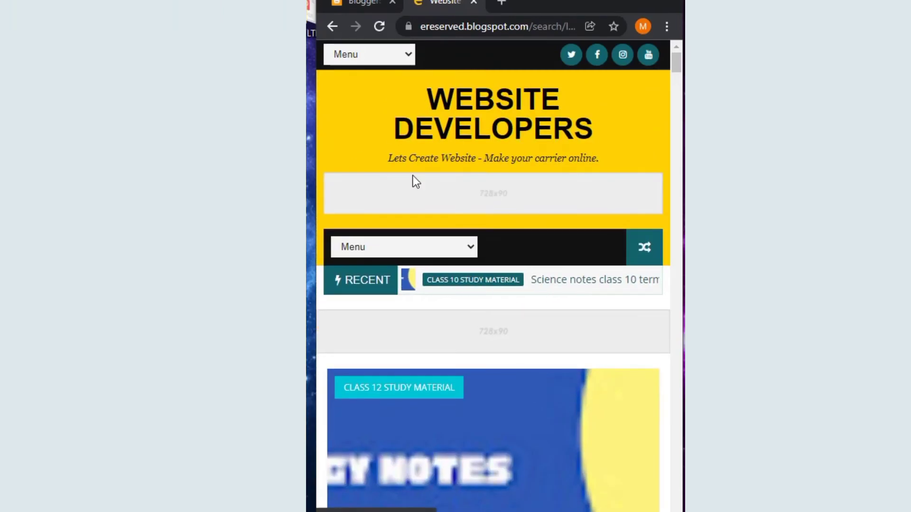
# - At mobile width, open and close the top and main navigation menus
pyautogui.click(400, 56)
pyautogui.click(400, 56)
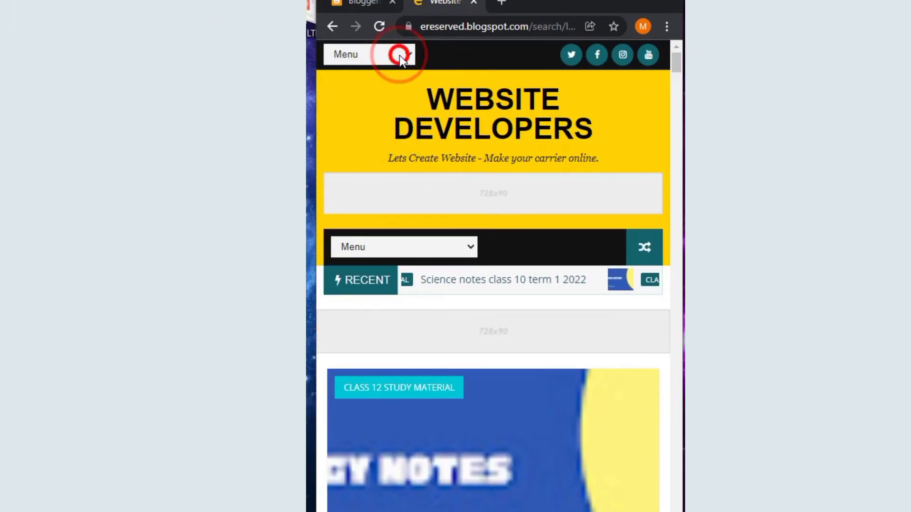
pyautogui.click(426, 256)
pyautogui.click(426, 255)
# - Scroll to the footer, where Recent In Internet lists five class 12 posts above the copyright
pyautogui.scroll(-3, 531, 246)
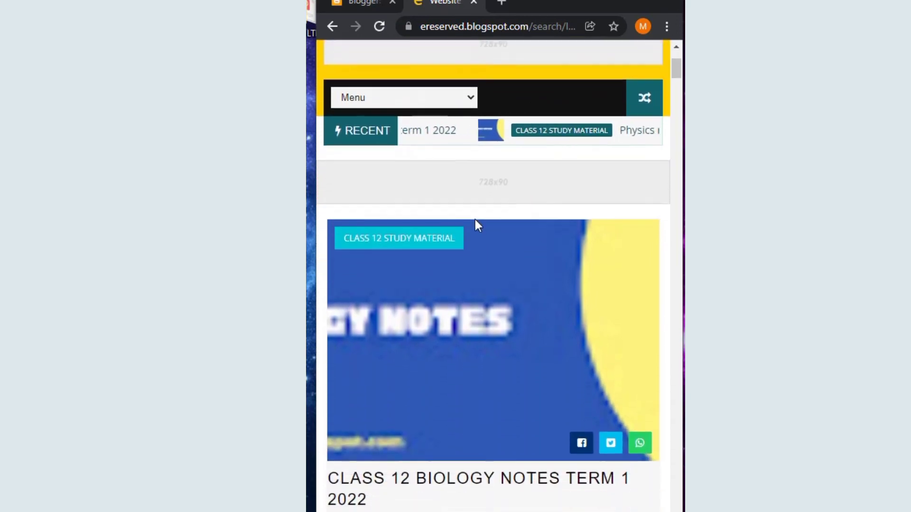
pyautogui.scroll(-6, 476, 223)
pyautogui.scroll(-20, 476, 223)
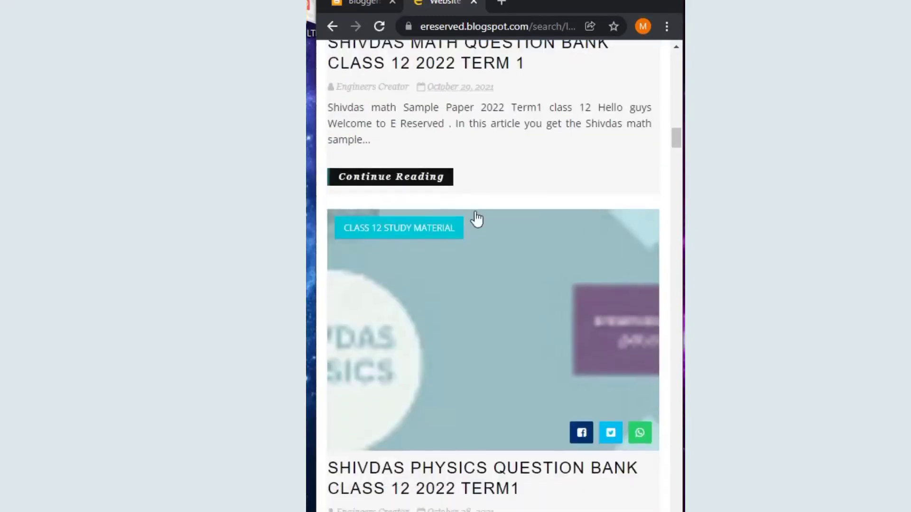
pyautogui.scroll(-20, 510, 160)
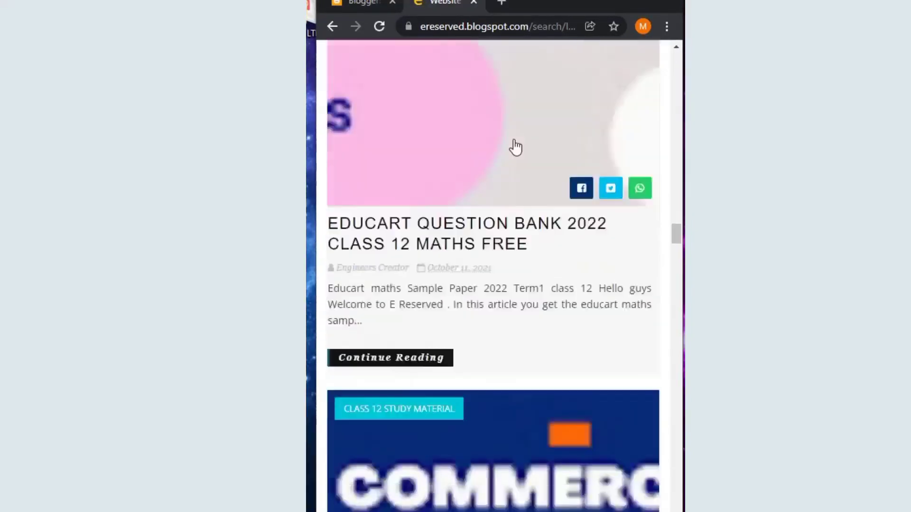
pyautogui.scroll(-20, 530, 113)
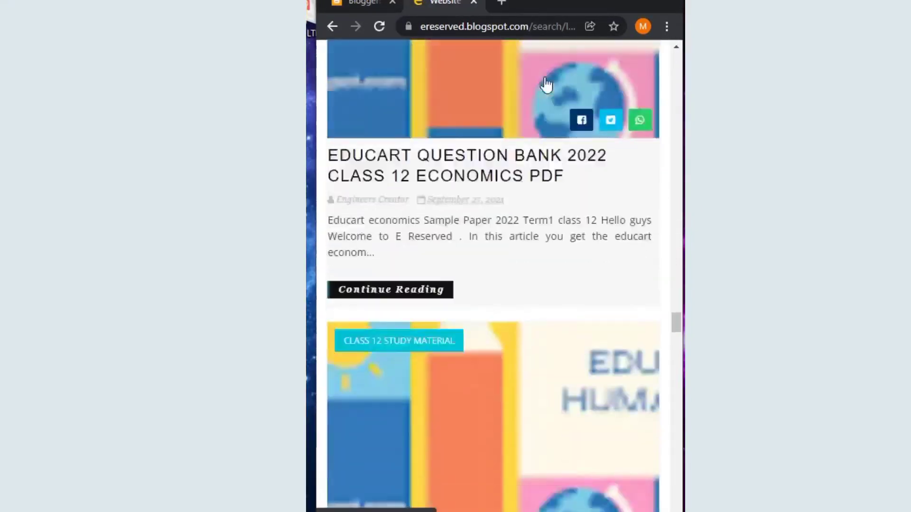
pyautogui.scroll(-20, 547, 85)
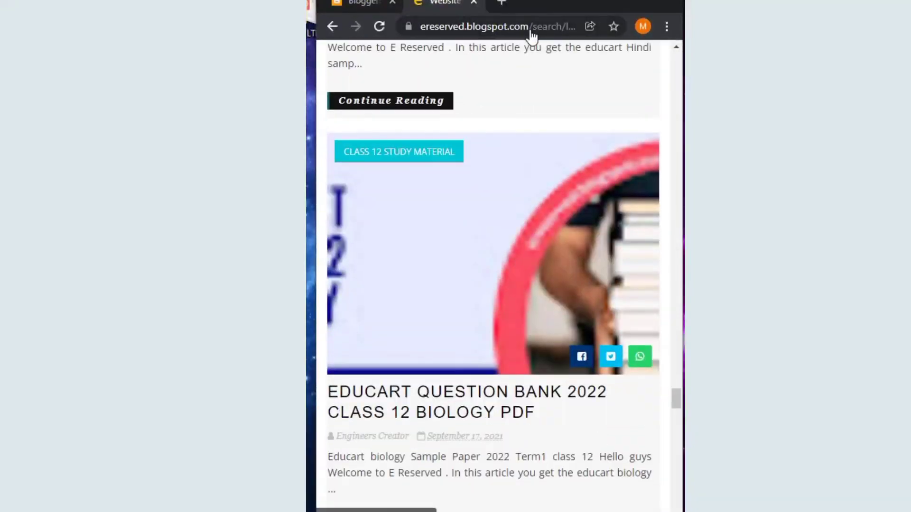
pyautogui.scroll(-20, 593, 434)
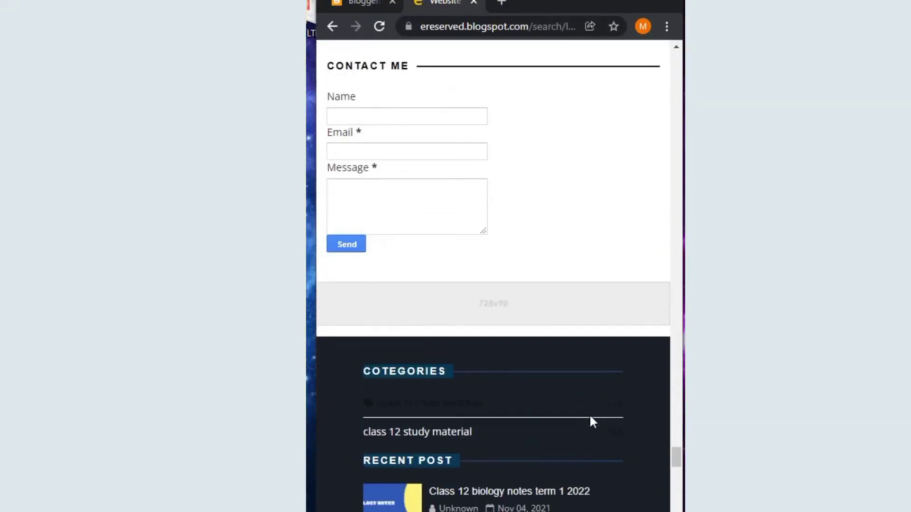
pyautogui.scroll(-10, 591, 418)
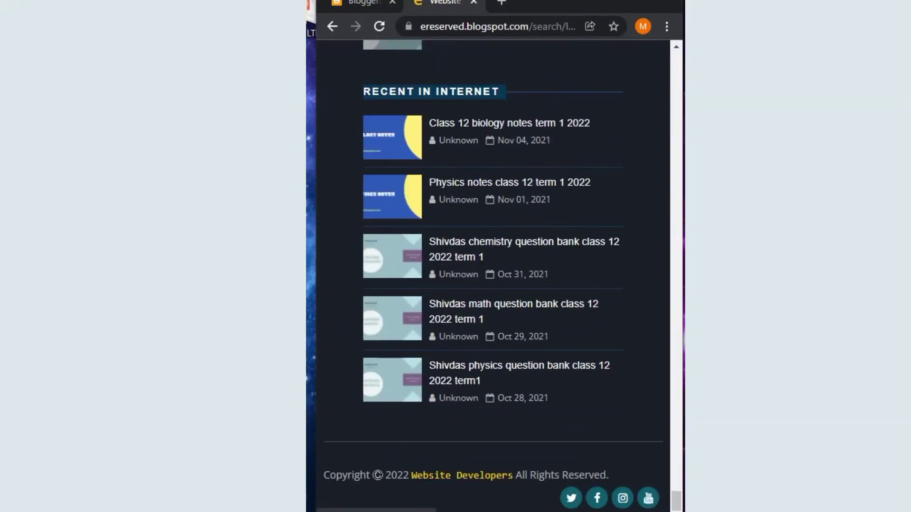